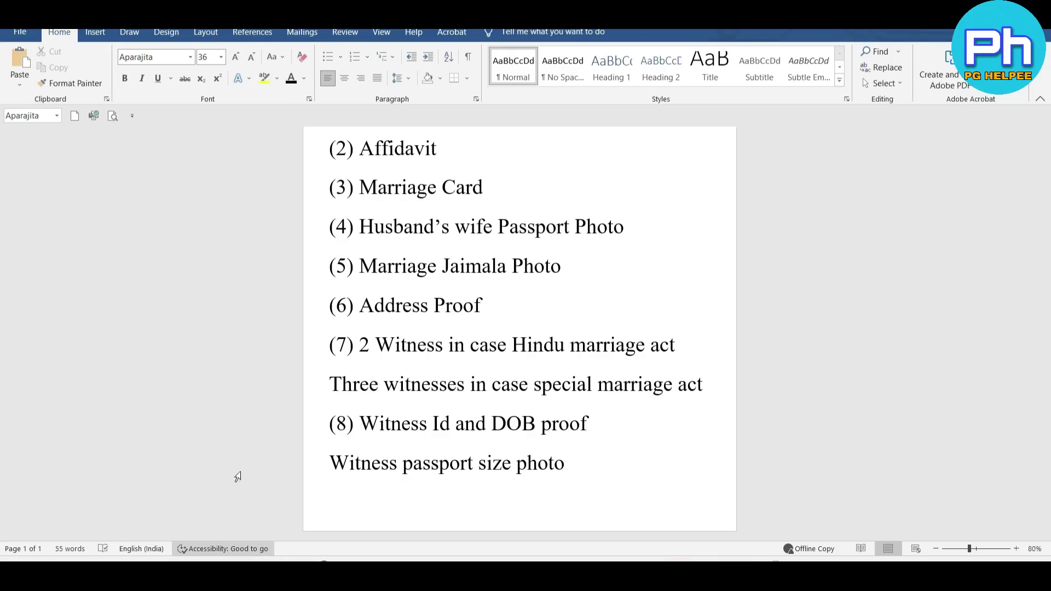
Review the witness ID, DOB proof and passport photo requirements in the marriage document checklist.
left_click_drag(360, 424, 588, 495)
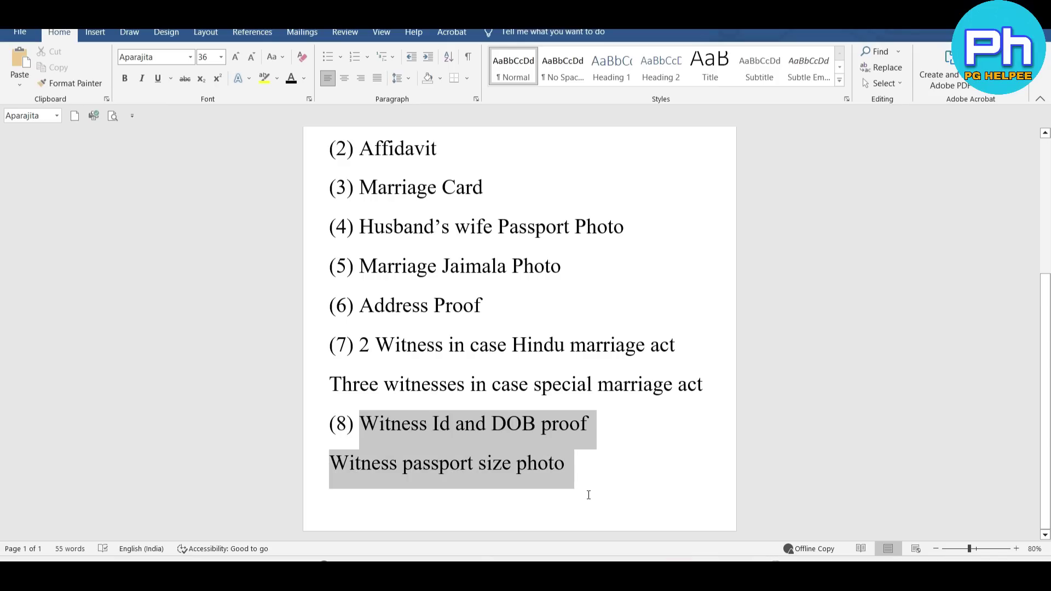
left_click(629, 423)
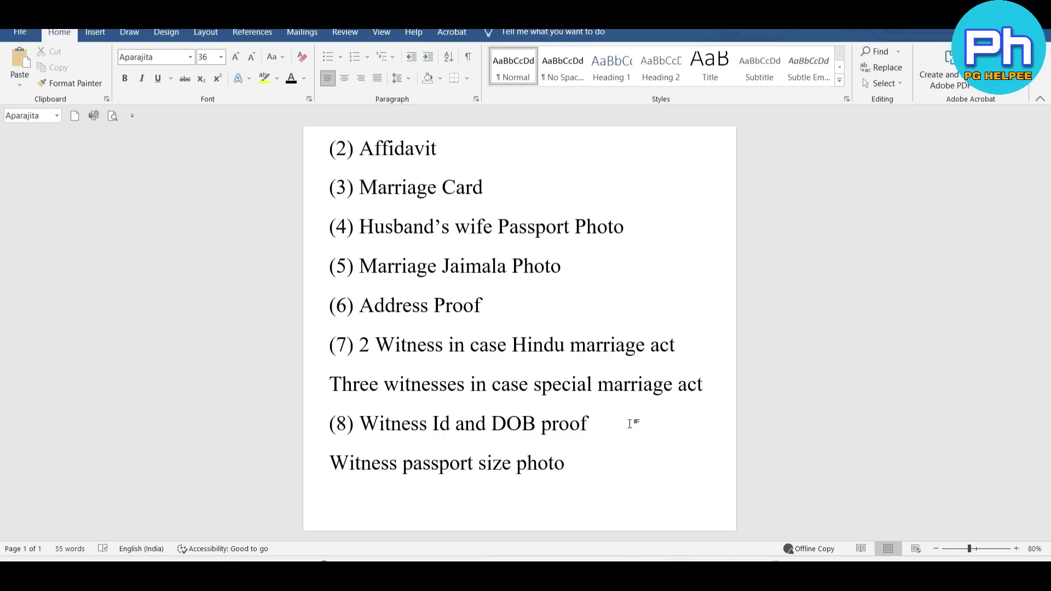
scroll(624, 426, "up", 5)
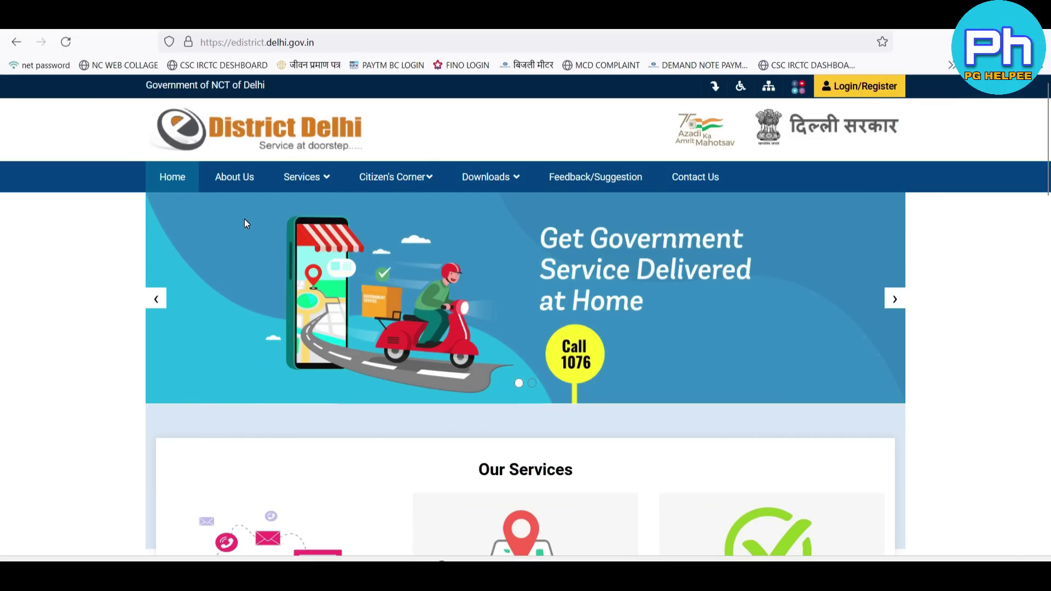
Switch to the e-District Delhi website and open its citizen login form.
double_click(929, 116)
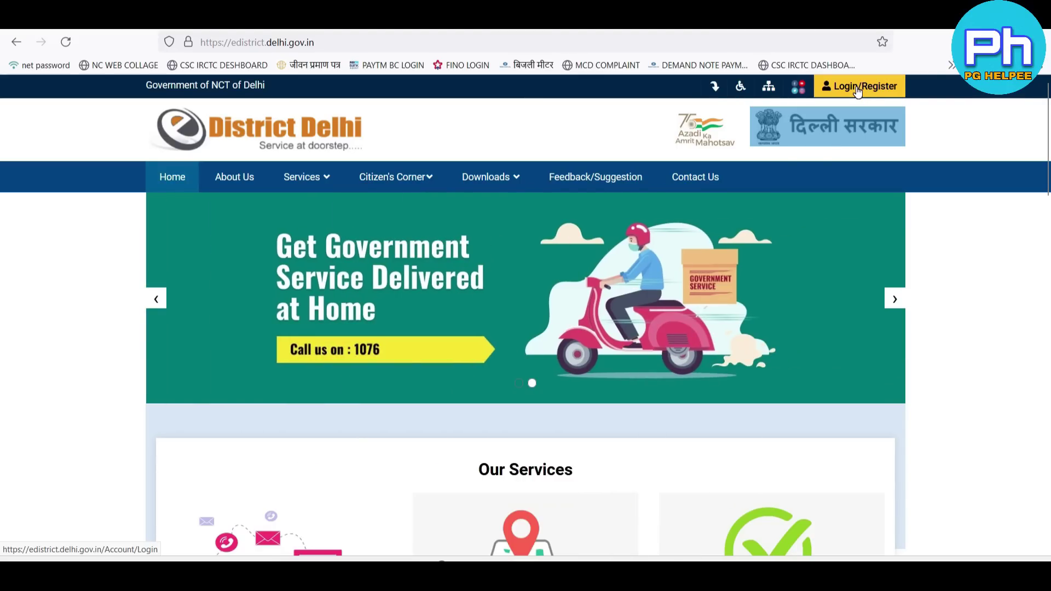
left_click(857, 88)
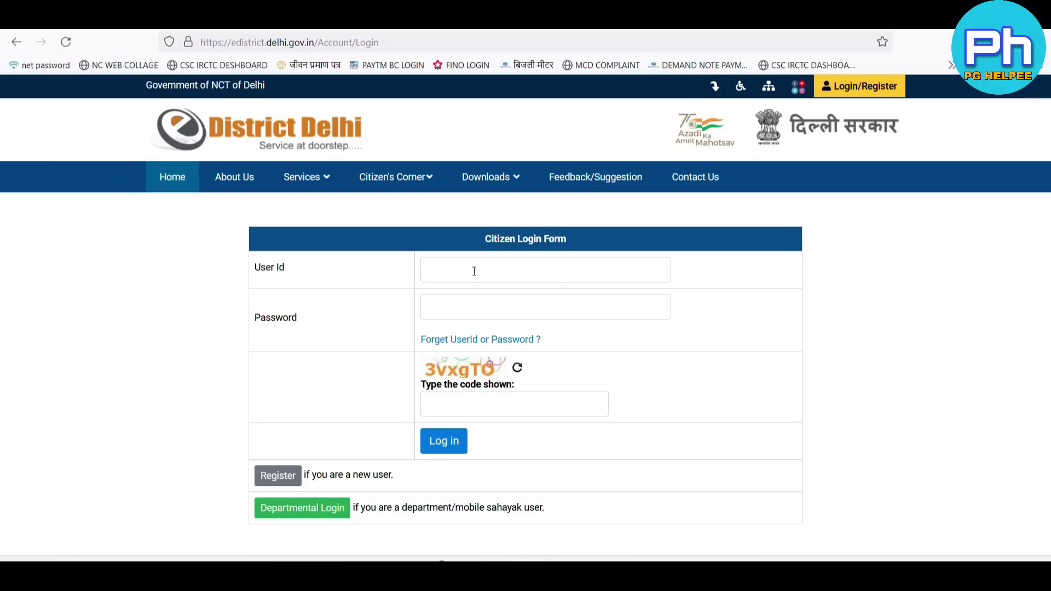
left_click(395, 260)
left_click(384, 318)
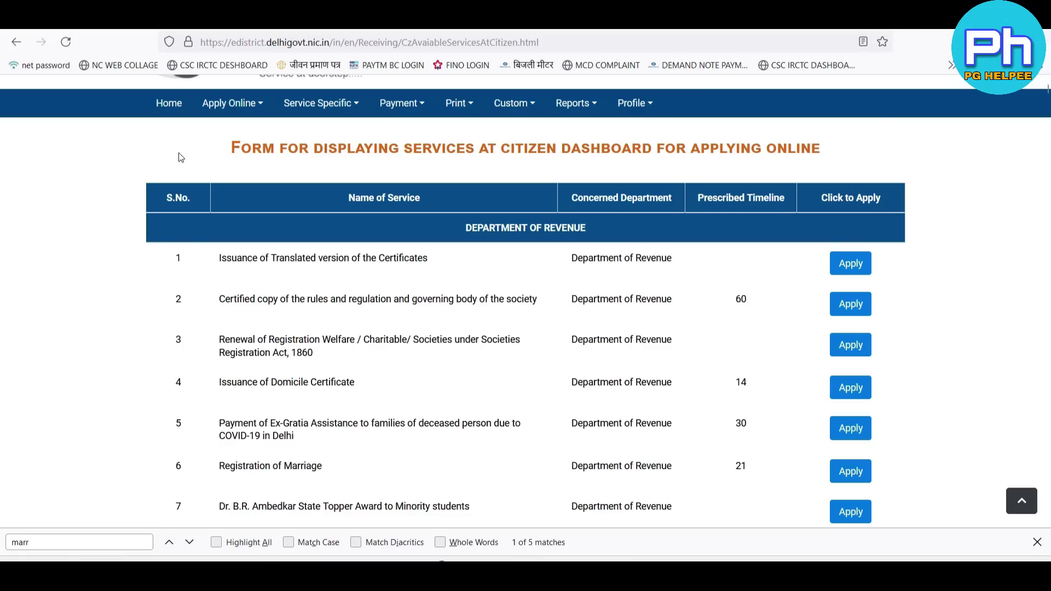
List the services open for online application and locate Registration of Marriage by searching the page for "mar".
left_click(217, 116)
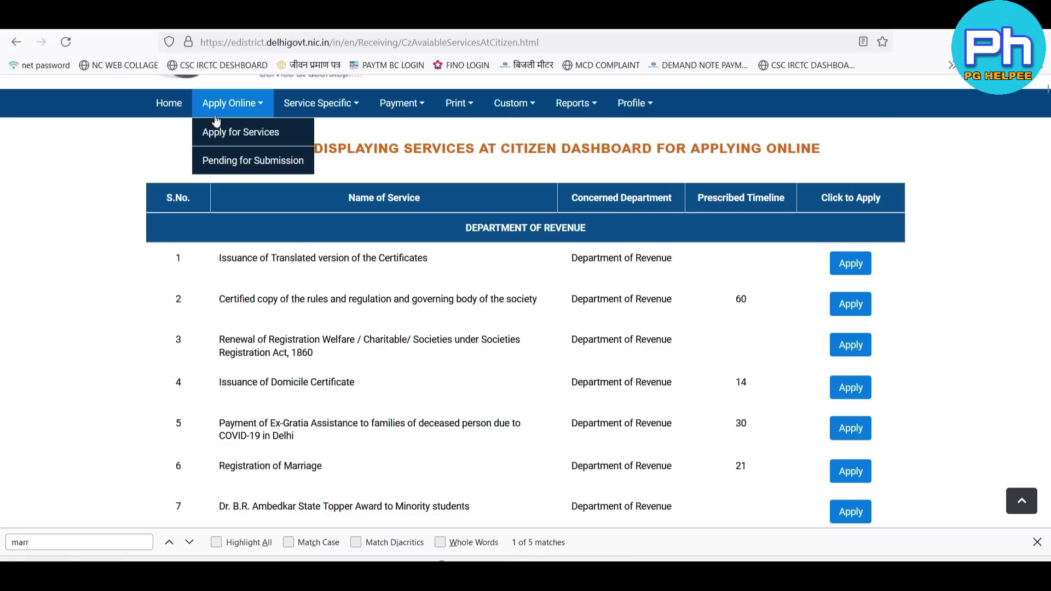
left_click(210, 118)
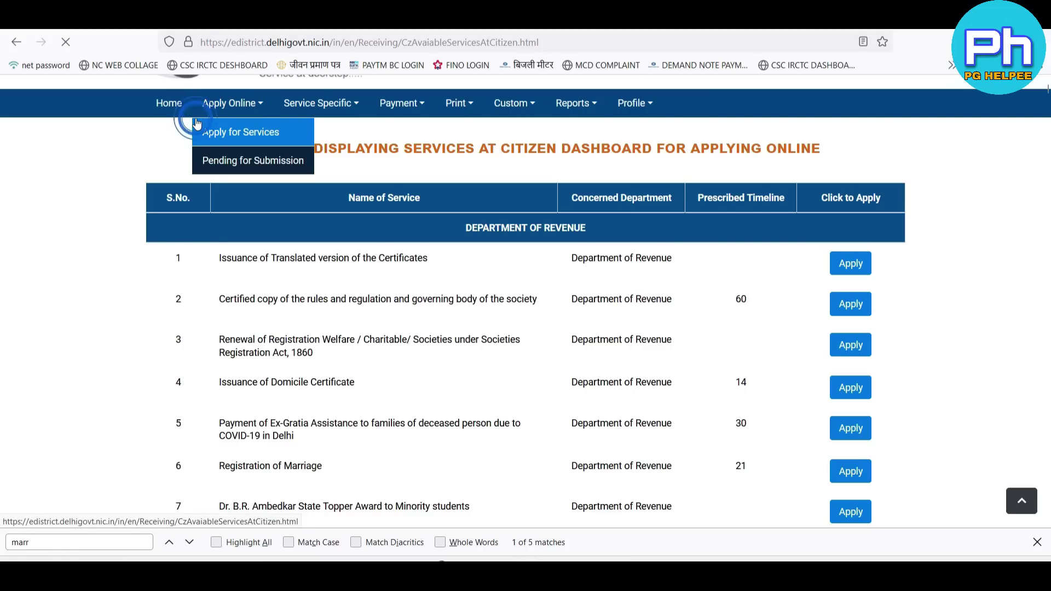
key("BackSpace")
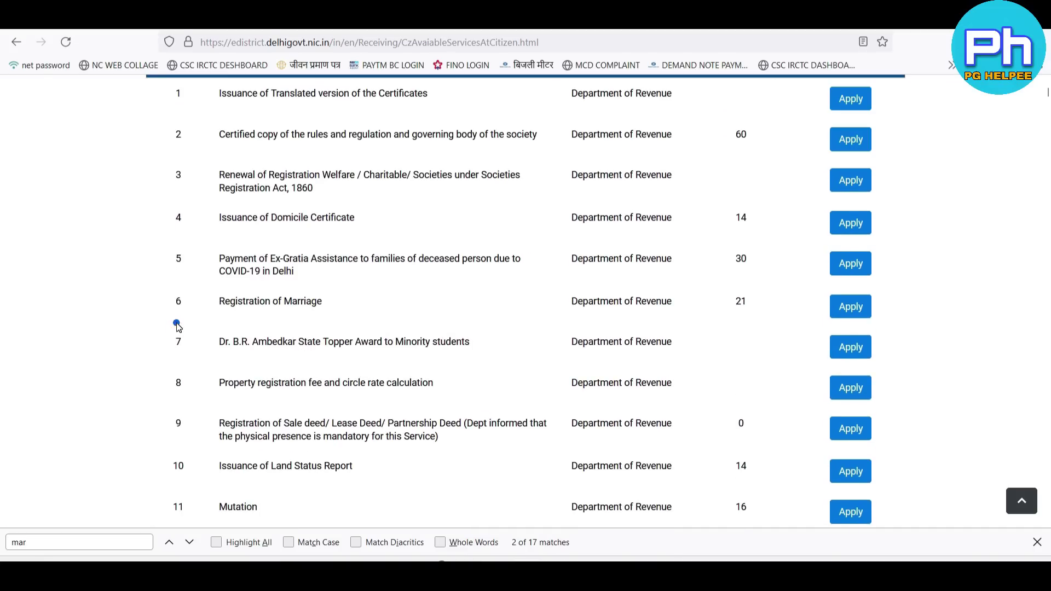
left_click_drag(177, 323, 361, 287)
left_click(356, 292)
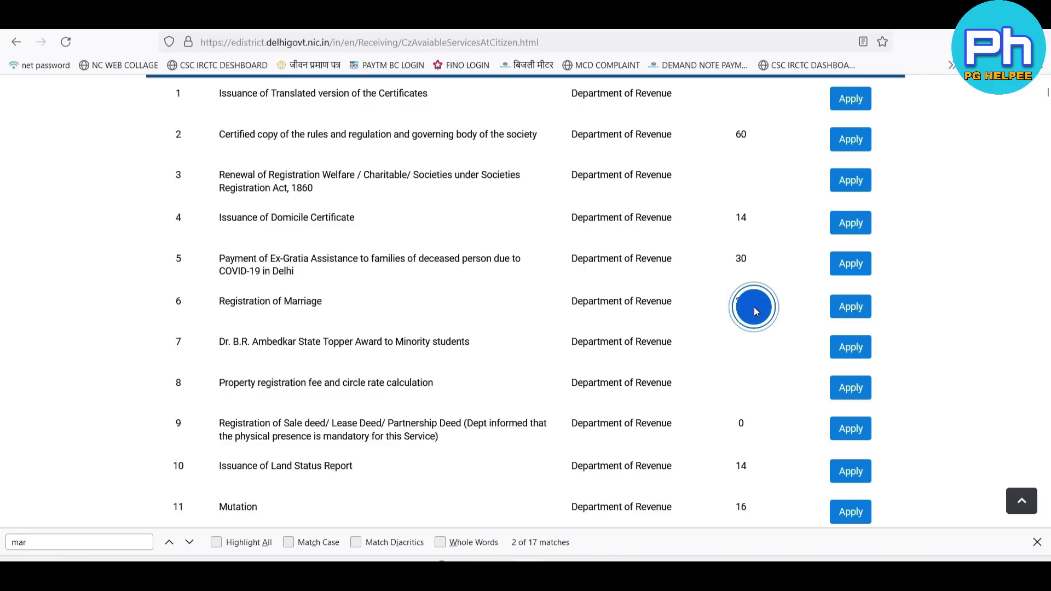
Open the citizen application form for Registration of Marriage and view its service and solemnization details.
left_click(850, 315)
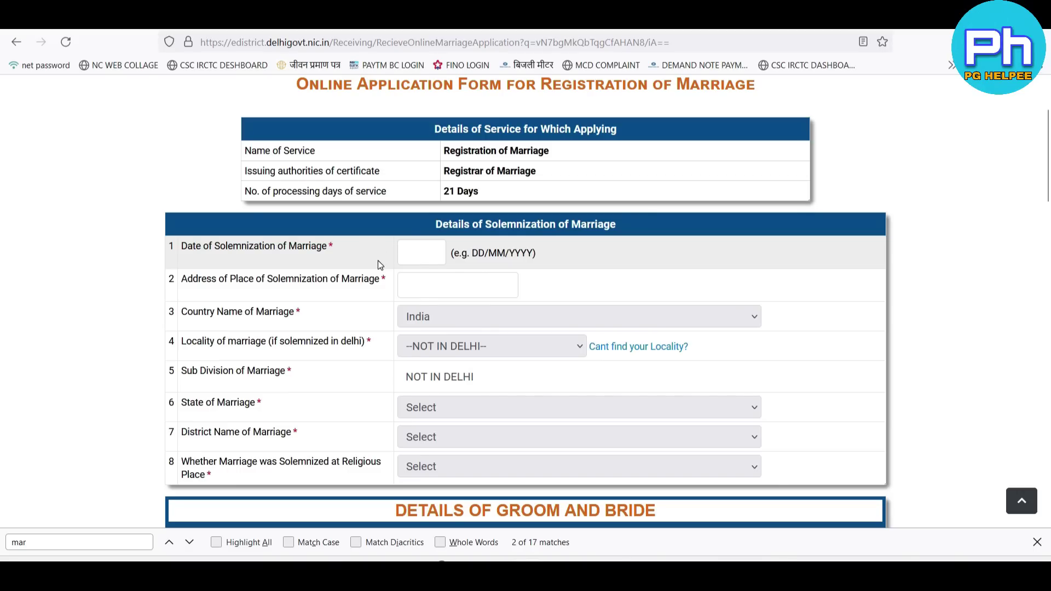
scroll(399, 268, "up", 2)
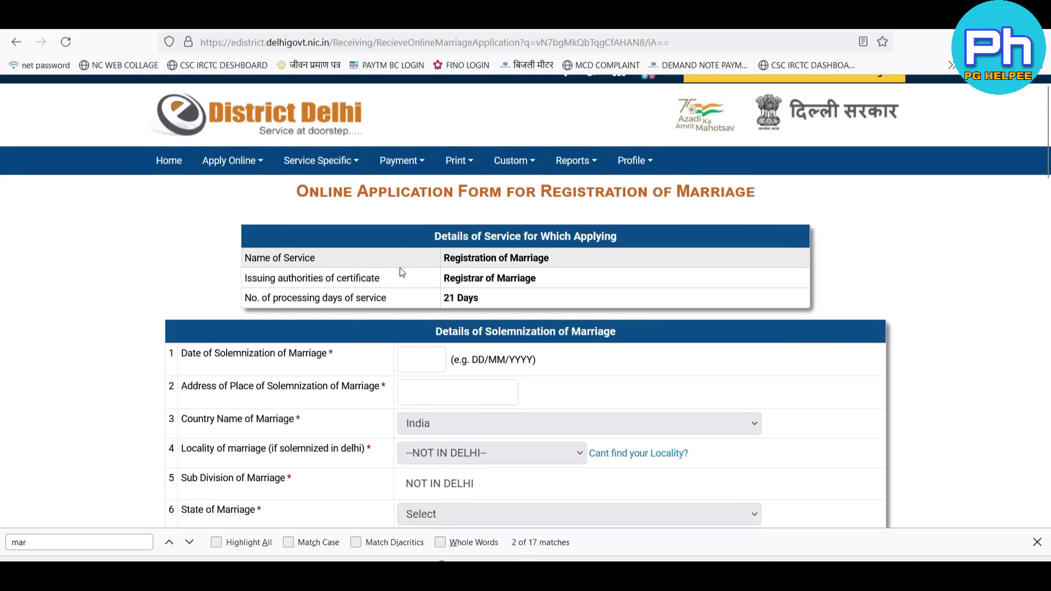
scroll(400, 267, "down", 2)
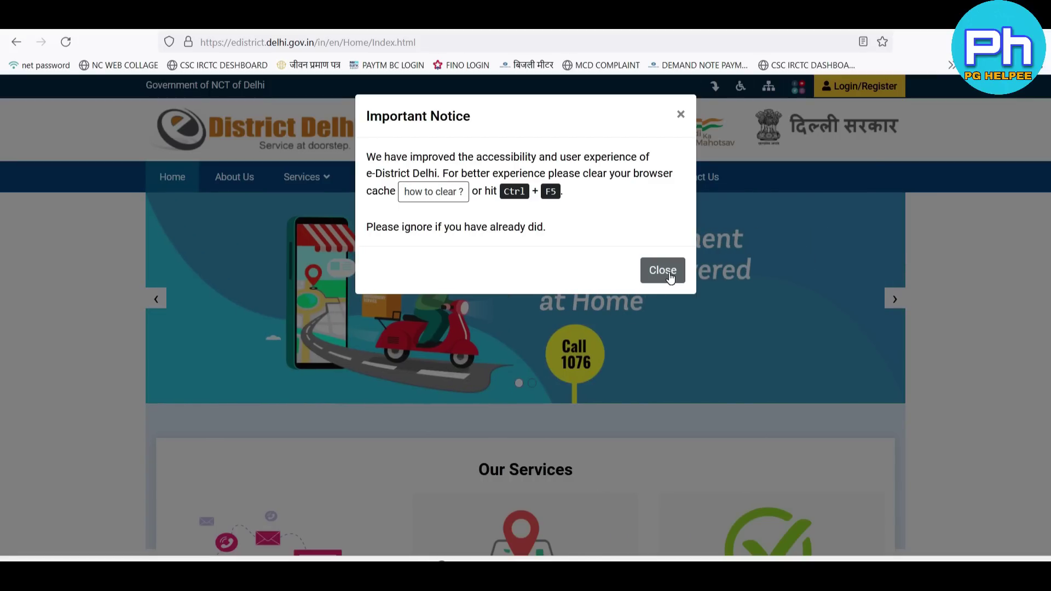
Dismiss the home page notice and open the departmental login in the Department Corner section.
left_click(669, 272)
scroll(668, 271, "down", 12)
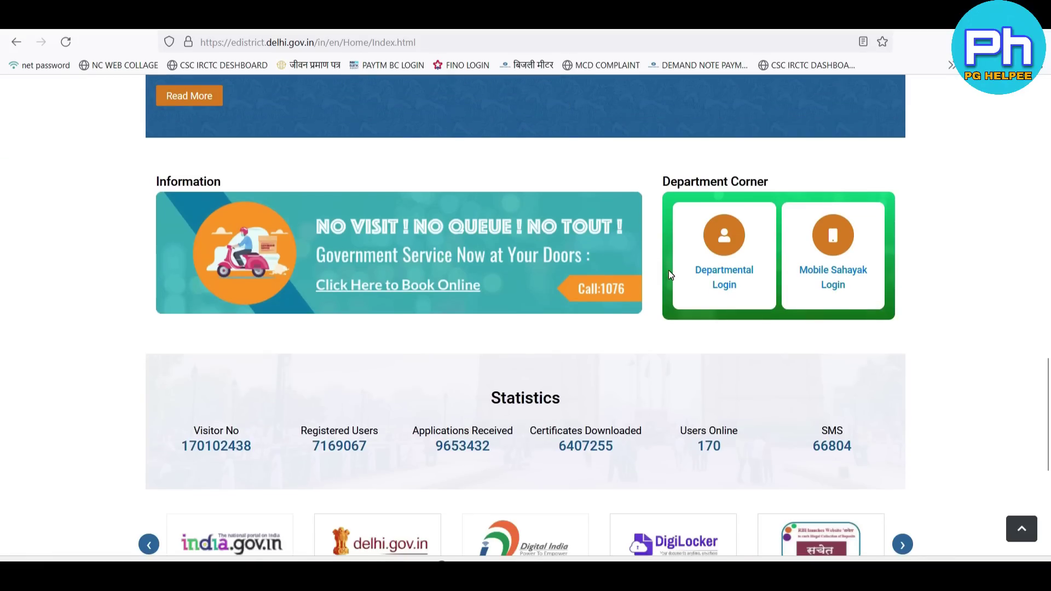
left_click(725, 284)
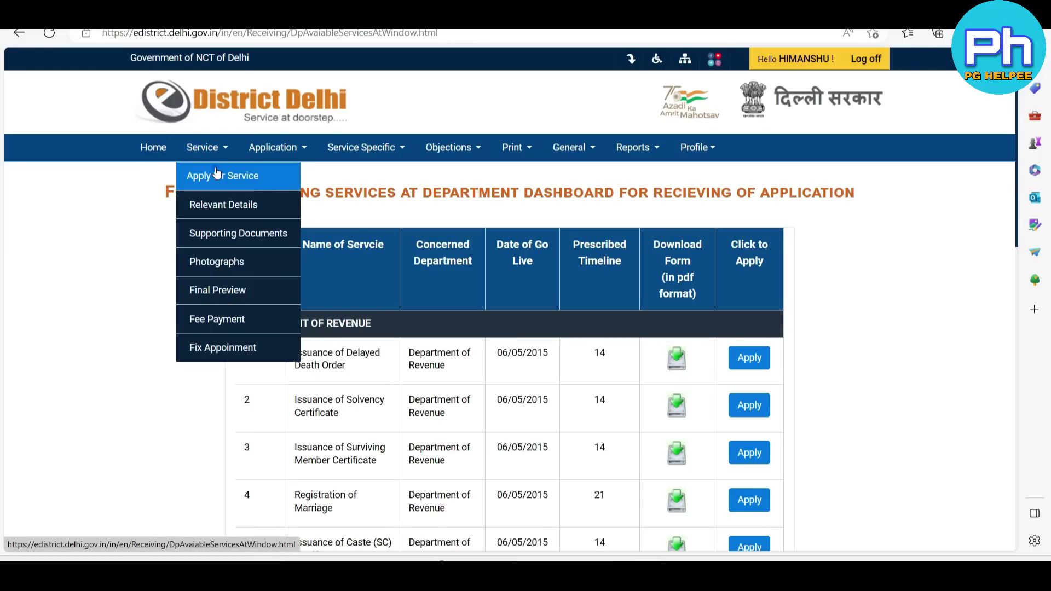
List the services on the department dashboard and start an application for Registration of Marriage.
left_click(213, 173)
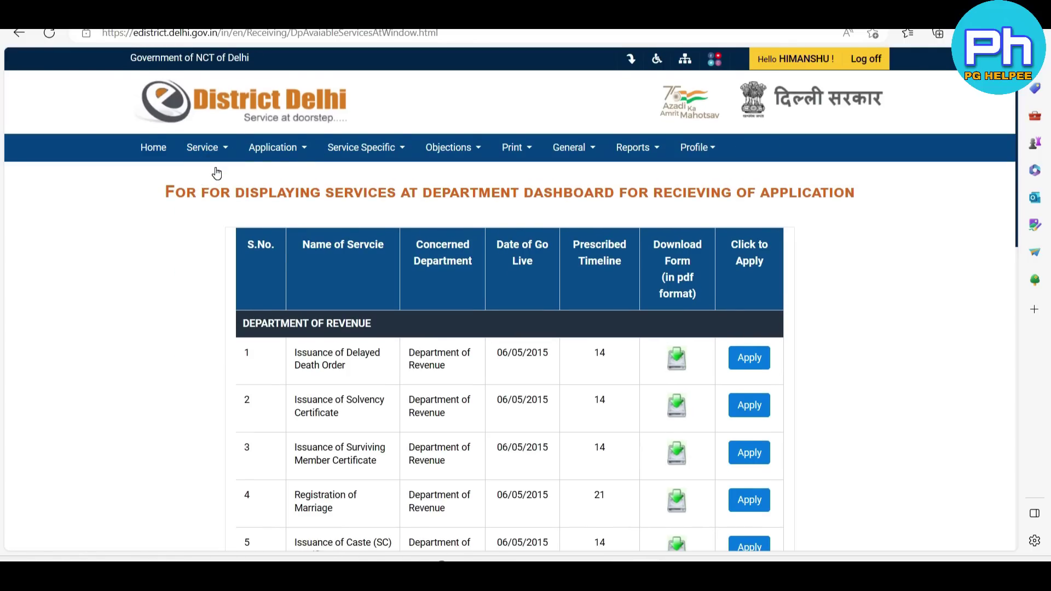
scroll(222, 218, "down", 2)
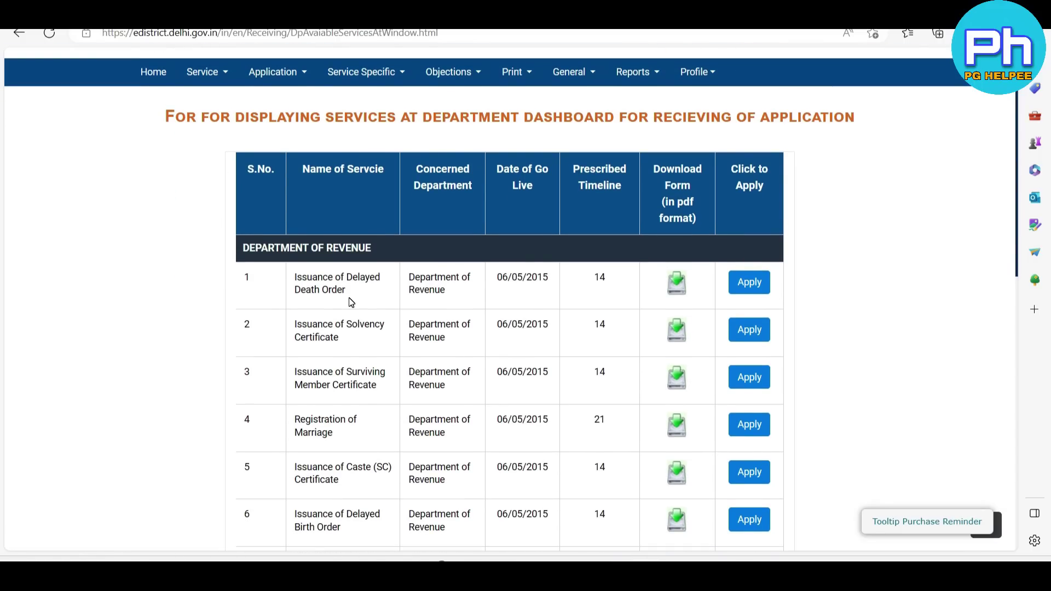
scroll(351, 301, "down", 4)
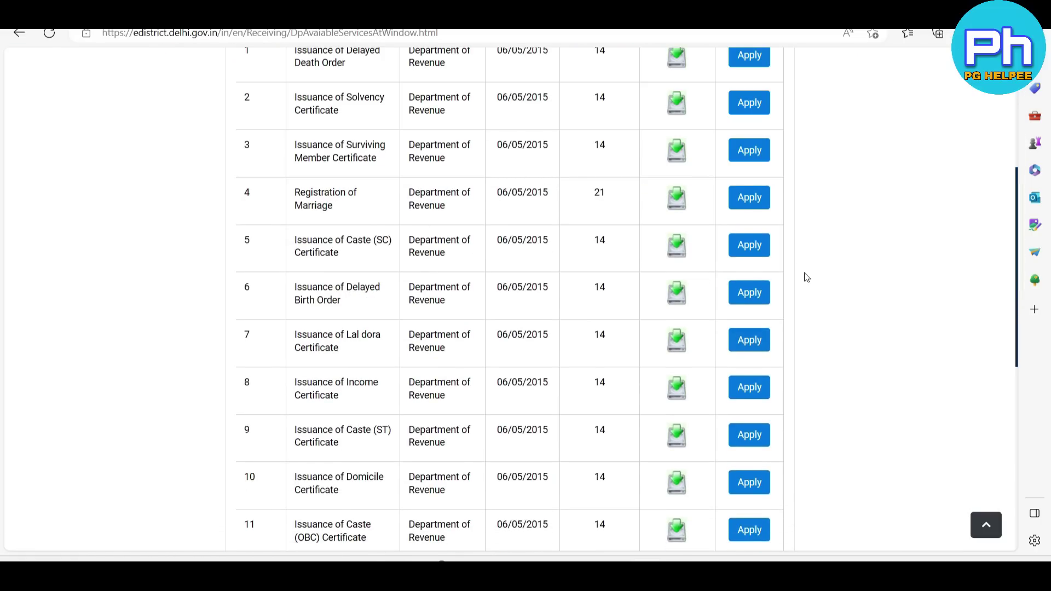
left_click(751, 204)
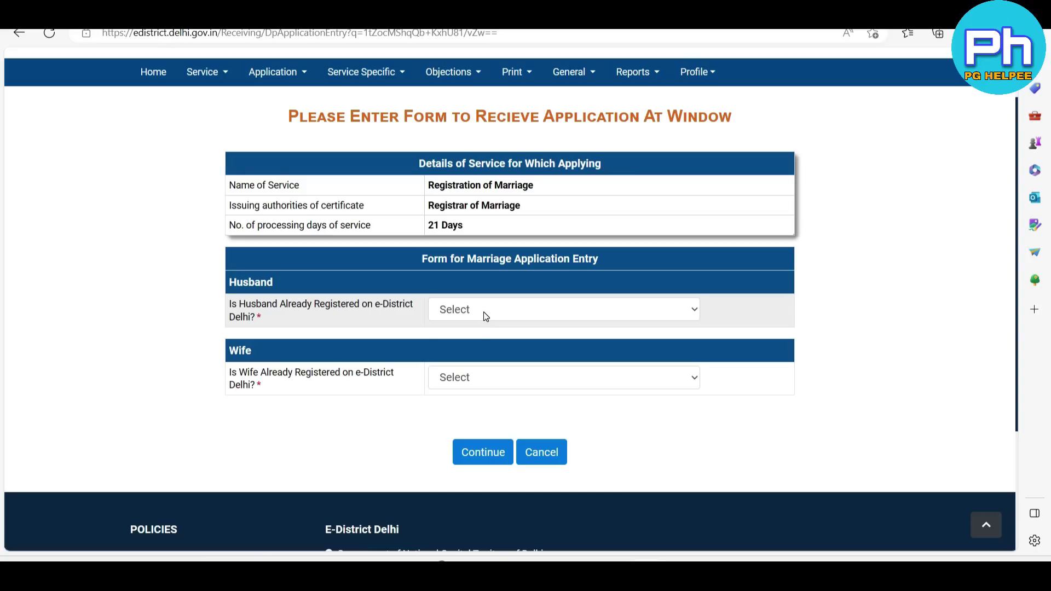
Mark the husband as not already registered on e-District Delhi and open his Aadhaar availability choice.
left_click(481, 310)
left_click(481, 357)
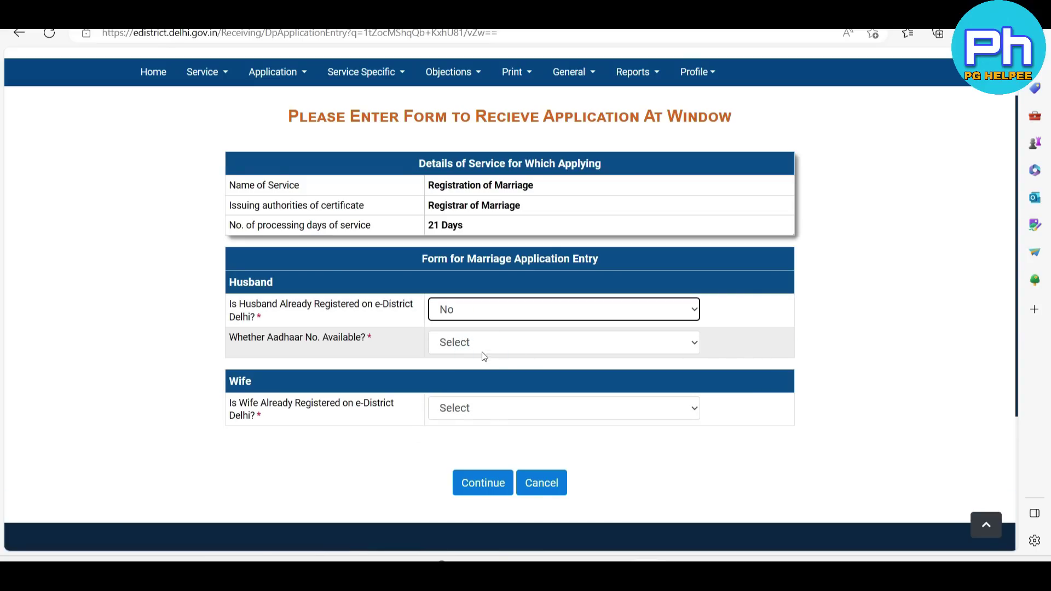
left_click(483, 343)
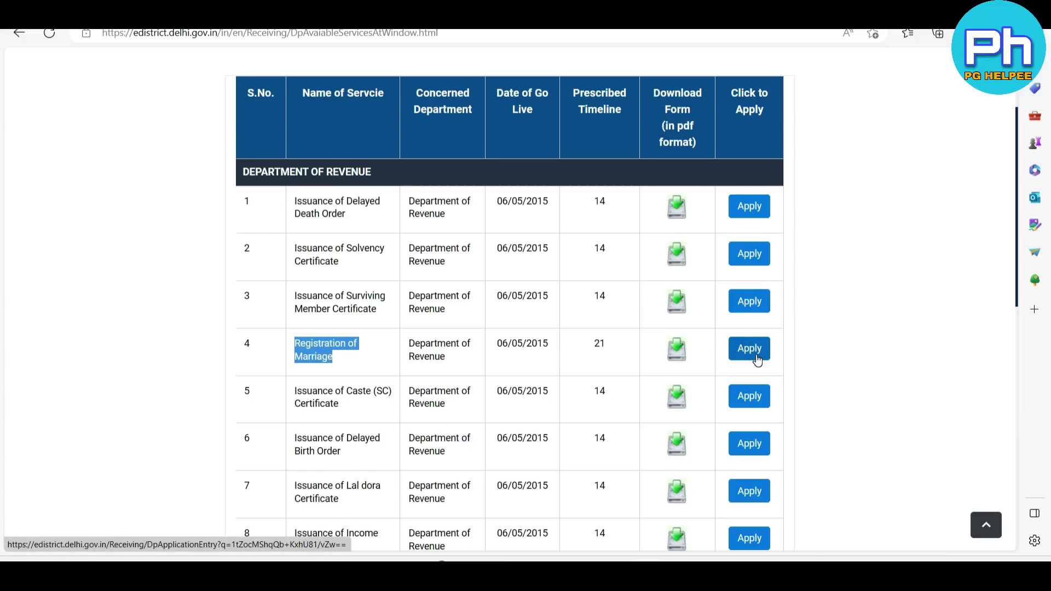
Start the Registration of Marriage application again and set the date of solemnization to 16 May 2023.
left_click(757, 359)
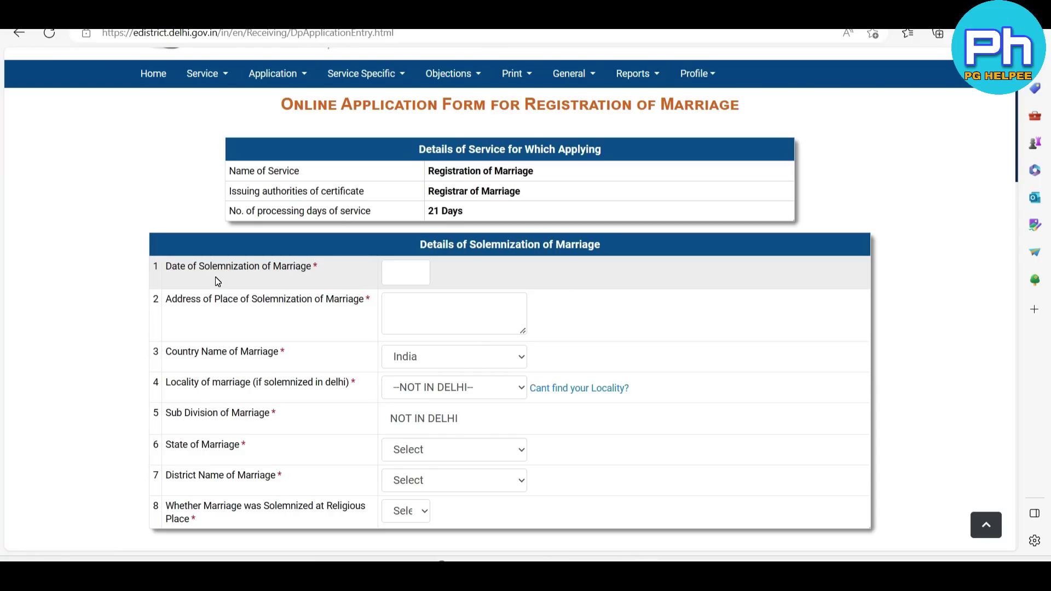
left_click(164, 281)
left_click(405, 272)
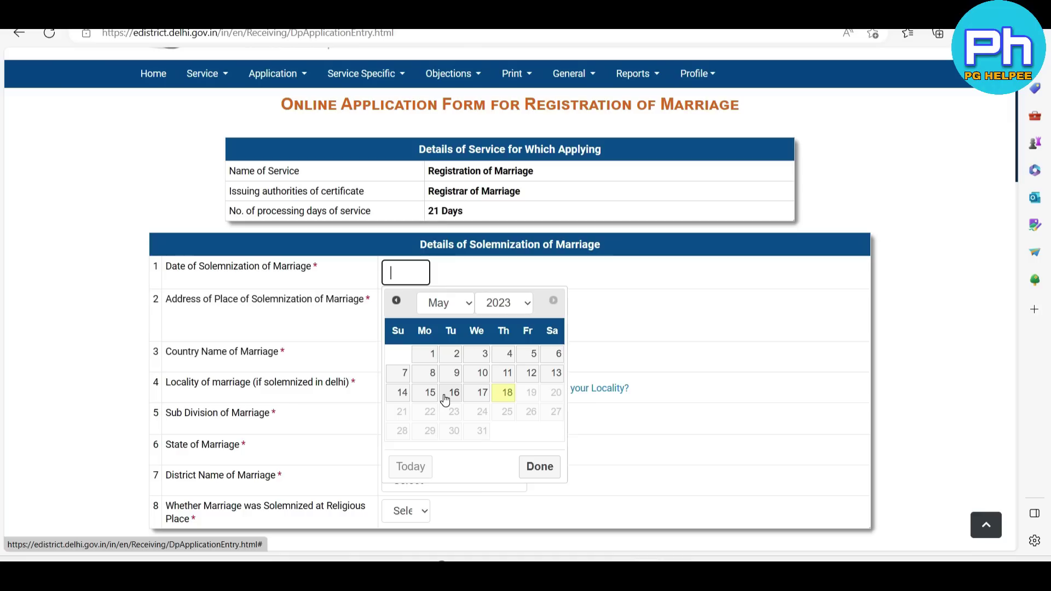
left_click(455, 396)
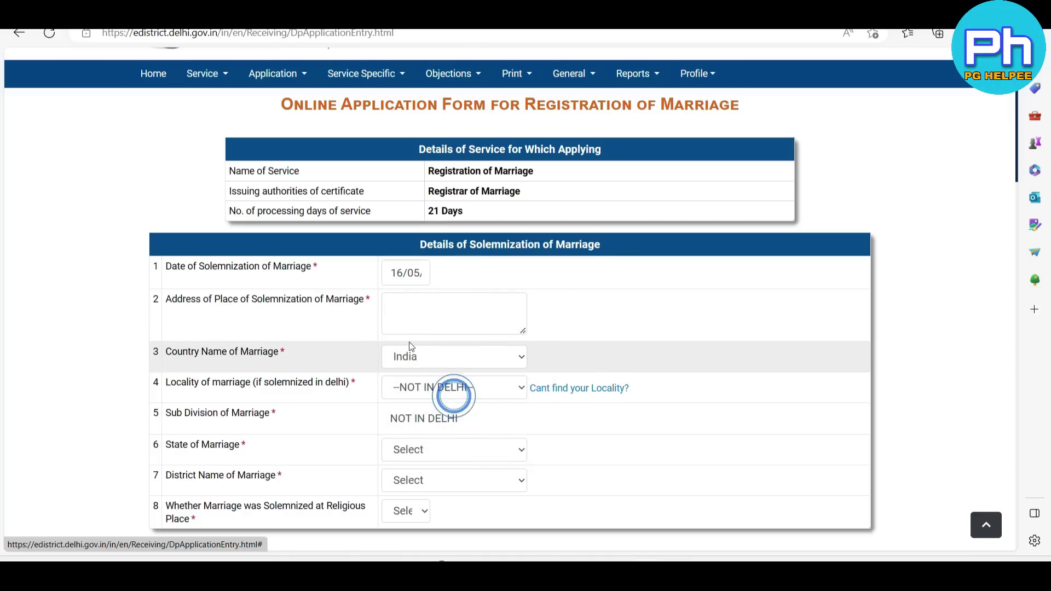
Examine the solemnization address and country fields in the marriage details.
scroll(353, 252, "down", 1)
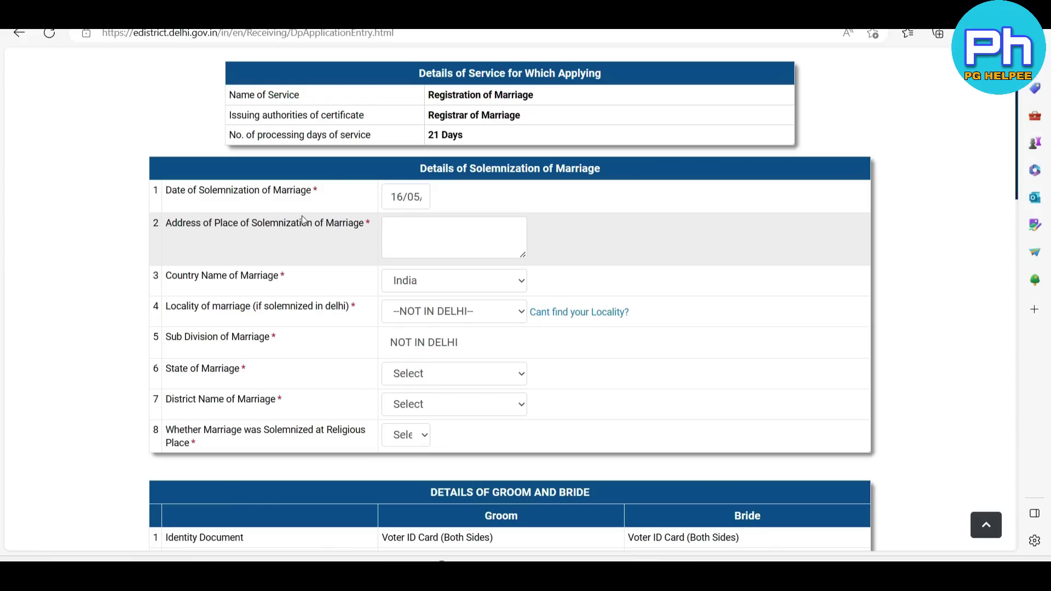
left_click(391, 224)
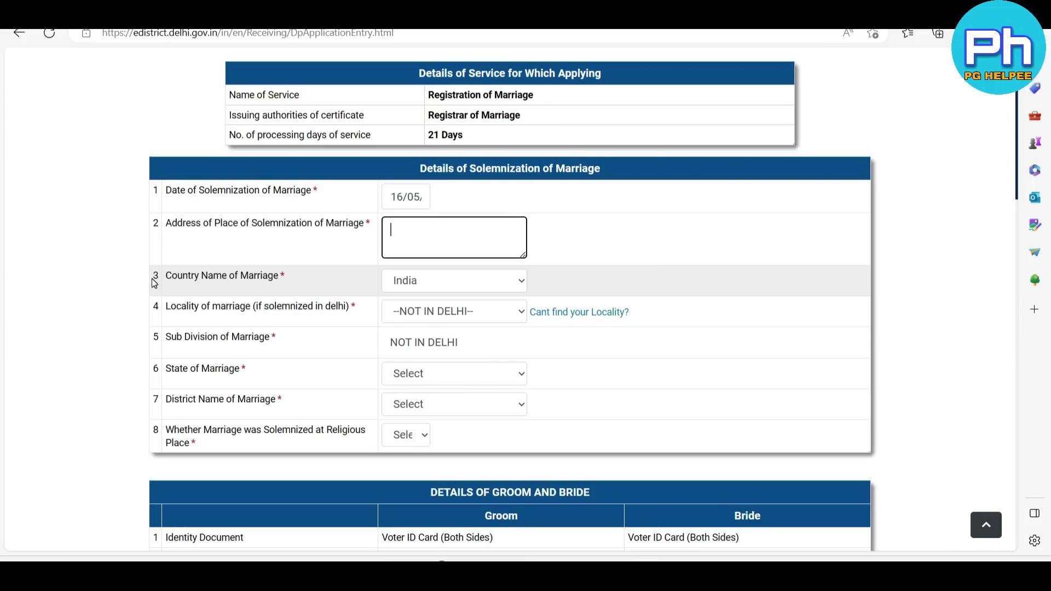
left_click_drag(151, 277, 267, 267)
triple_click(302, 278)
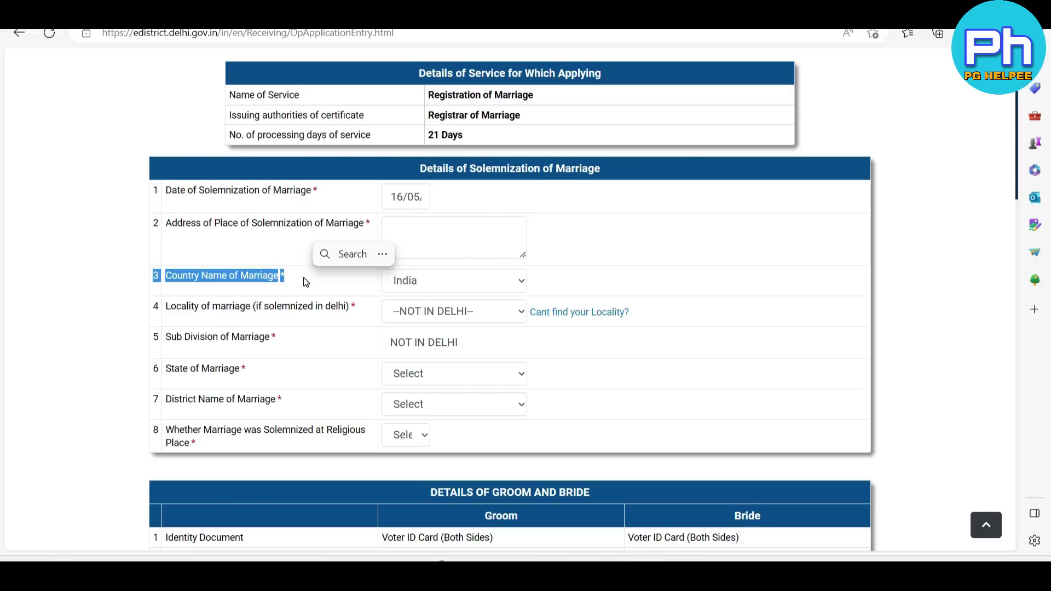
left_click(354, 269)
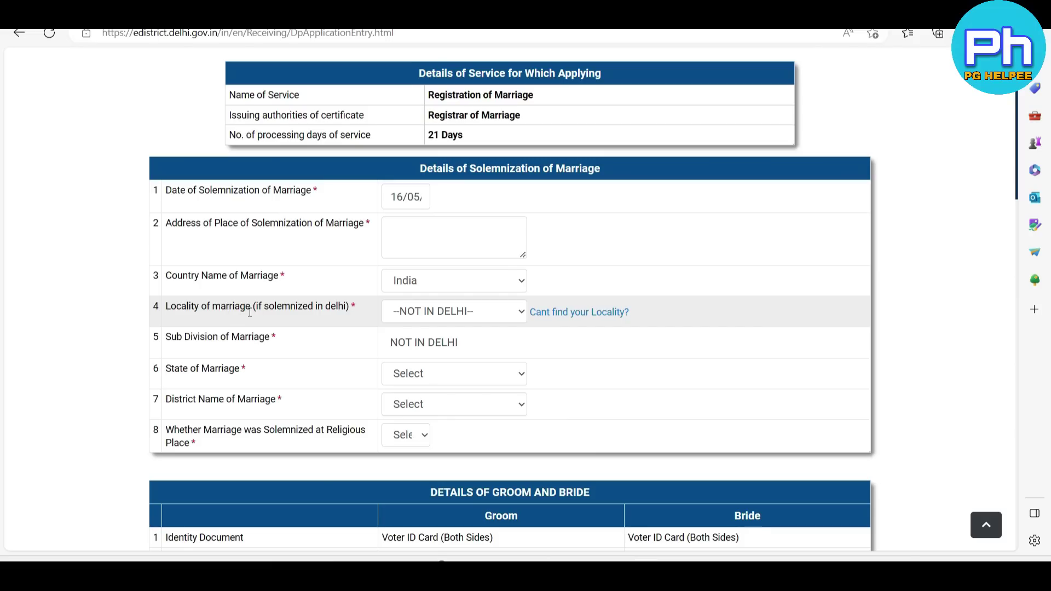
Set the locality of marriage to AMRITA SHERGILL MARG.
left_click(454, 310)
scroll(492, 175, "down", 10)
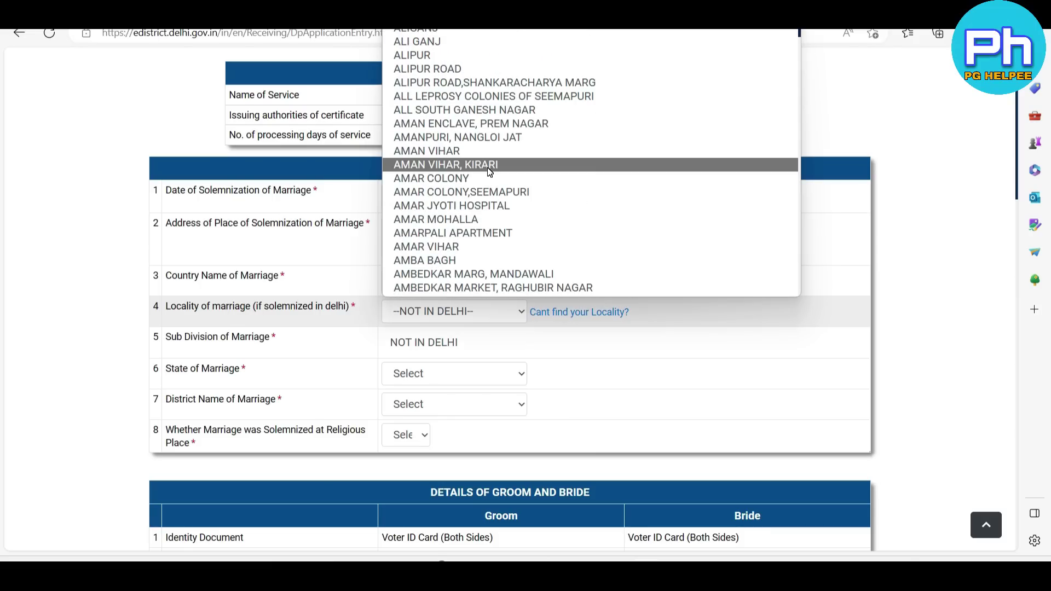
scroll(489, 171, "down", 9)
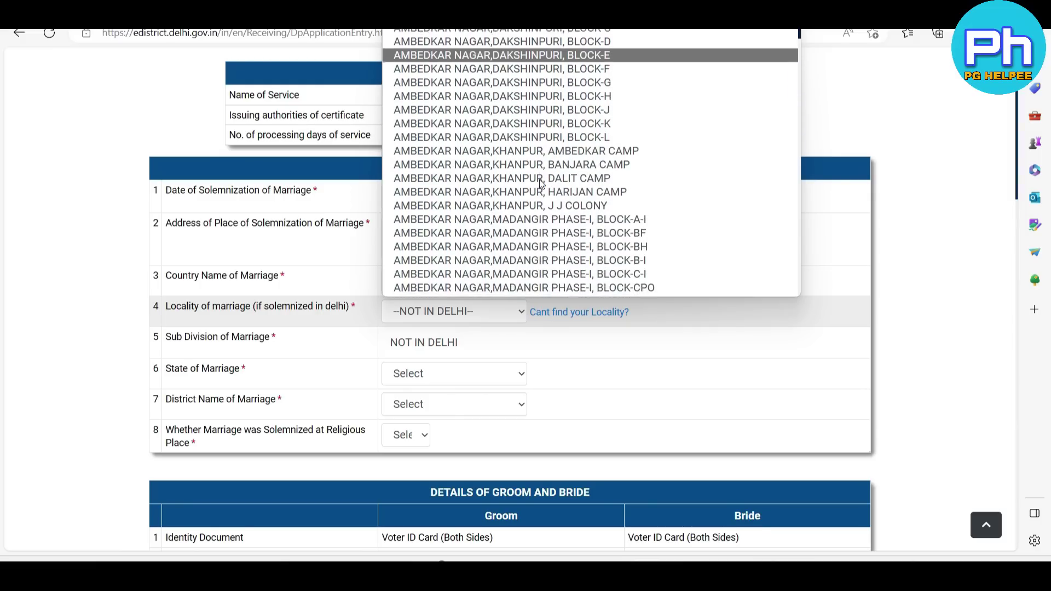
scroll(525, 181, "down", 8)
scroll(465, 186, "down", 3)
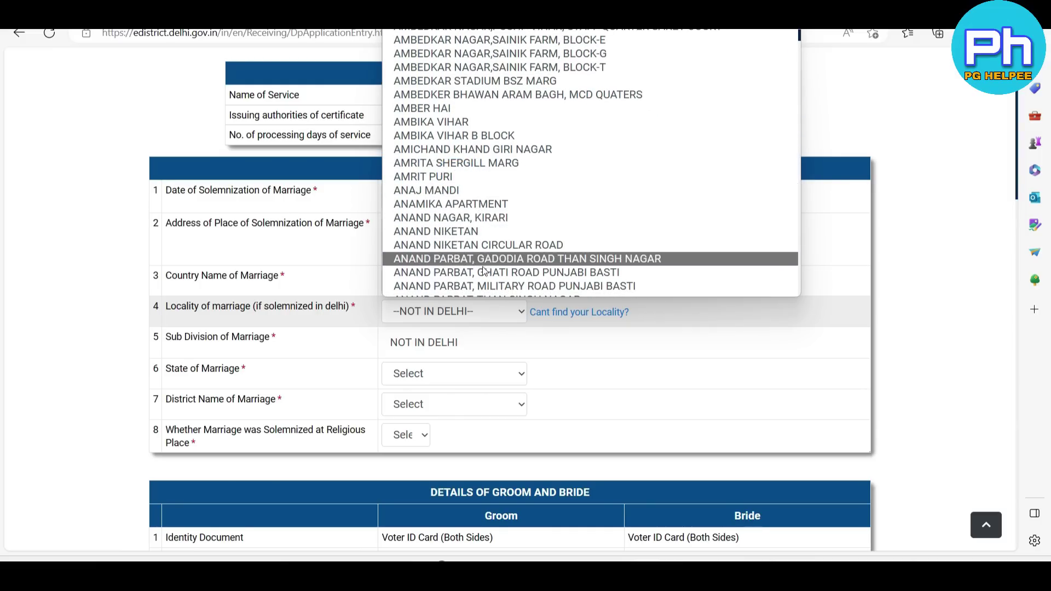
left_click(481, 163)
Change the locality of marriage to an Ambedkar Nagar, Madangir Phase-II block.
scroll(481, 164, "down", 1)
left_click(454, 235)
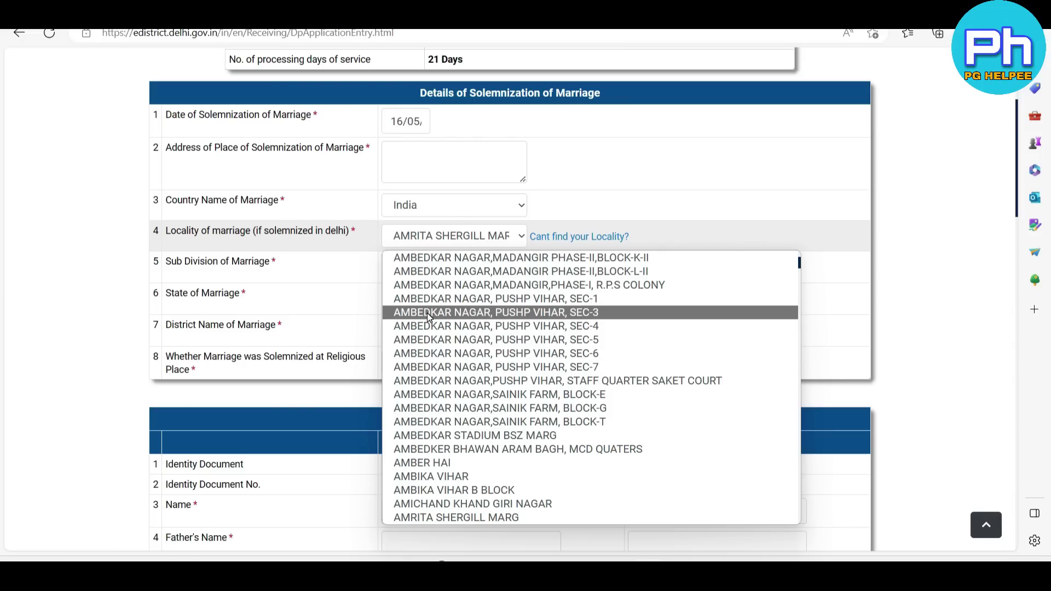
scroll(490, 383, "up", 4)
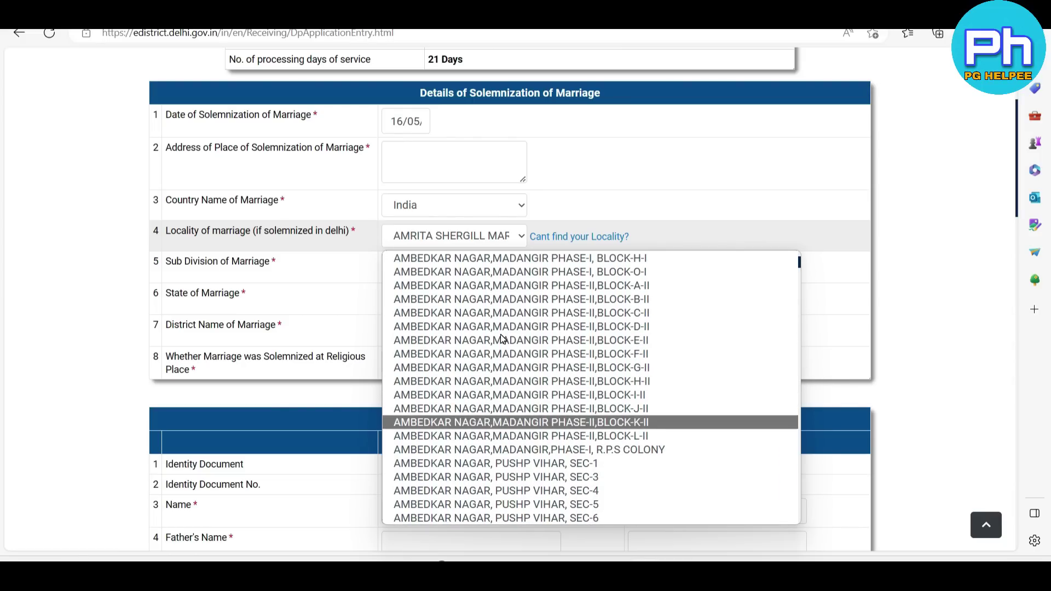
left_click(500, 328)
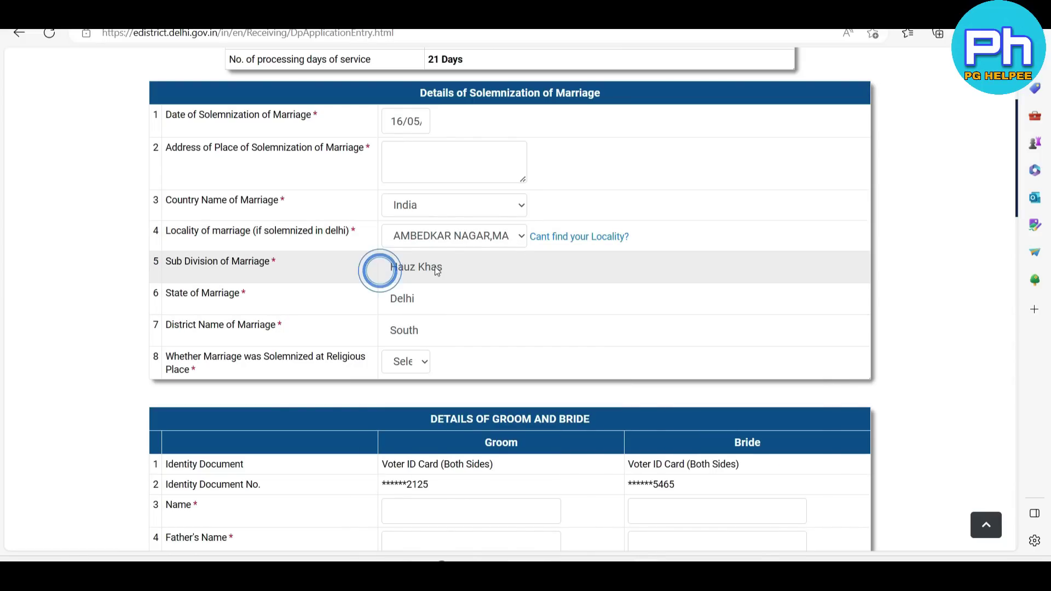
Change the locality of marriage back to AMRITA SHERGILL MARG.
left_click(422, 235)
scroll(514, 393, "down", 10)
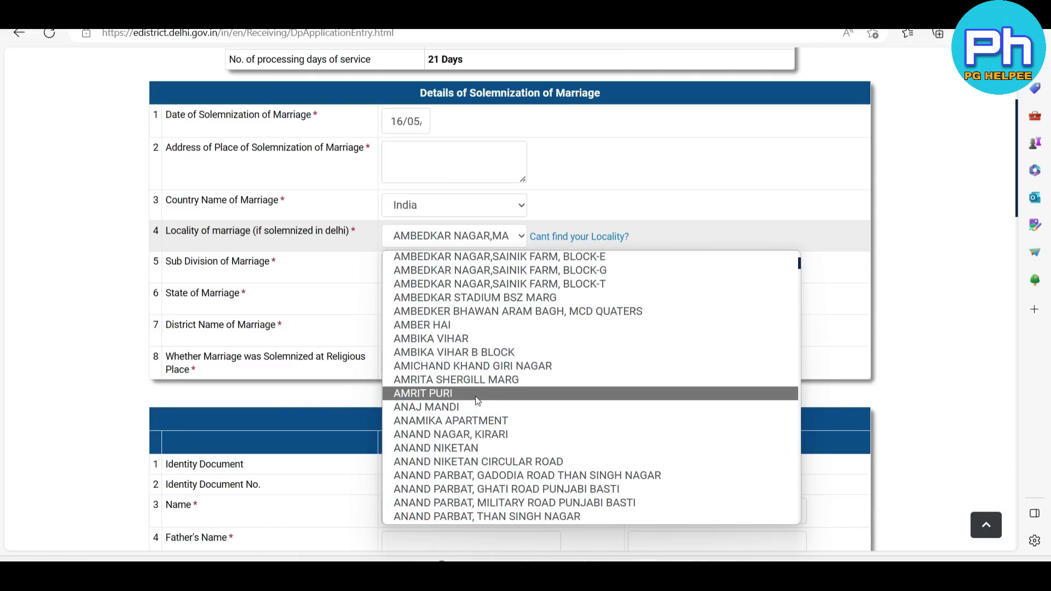
left_click(475, 380)
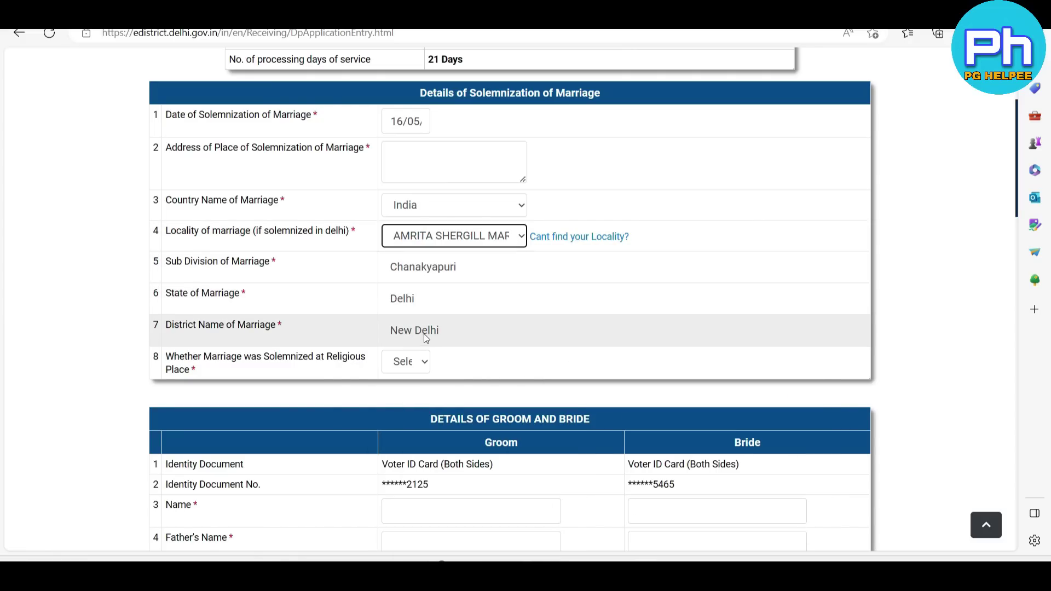
Try Yes for whether the marriage was solemnized at a religious place and settle on No.
scroll(361, 304, "down", 3)
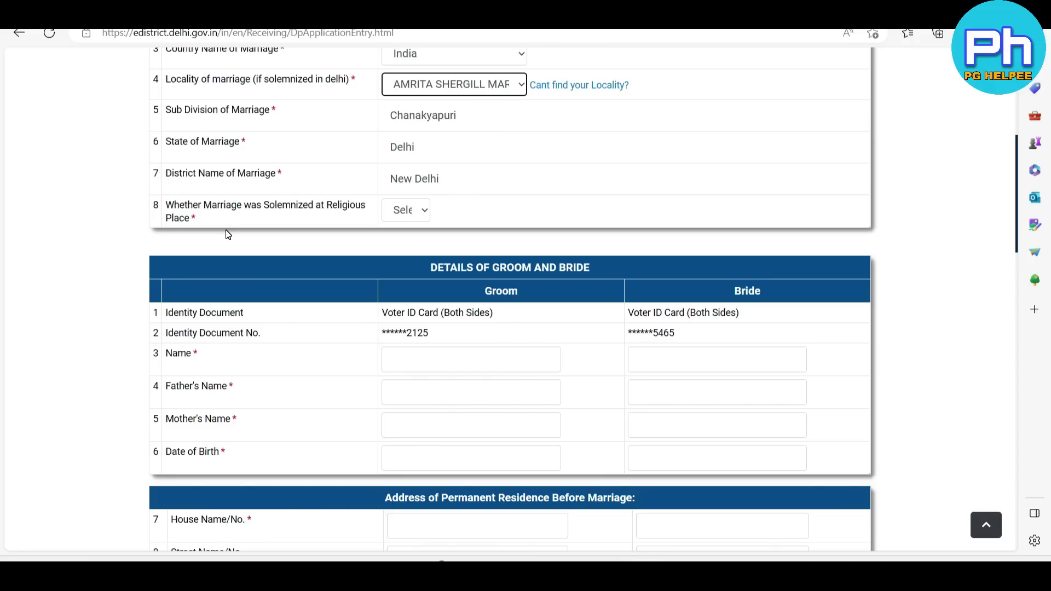
left_click(405, 207)
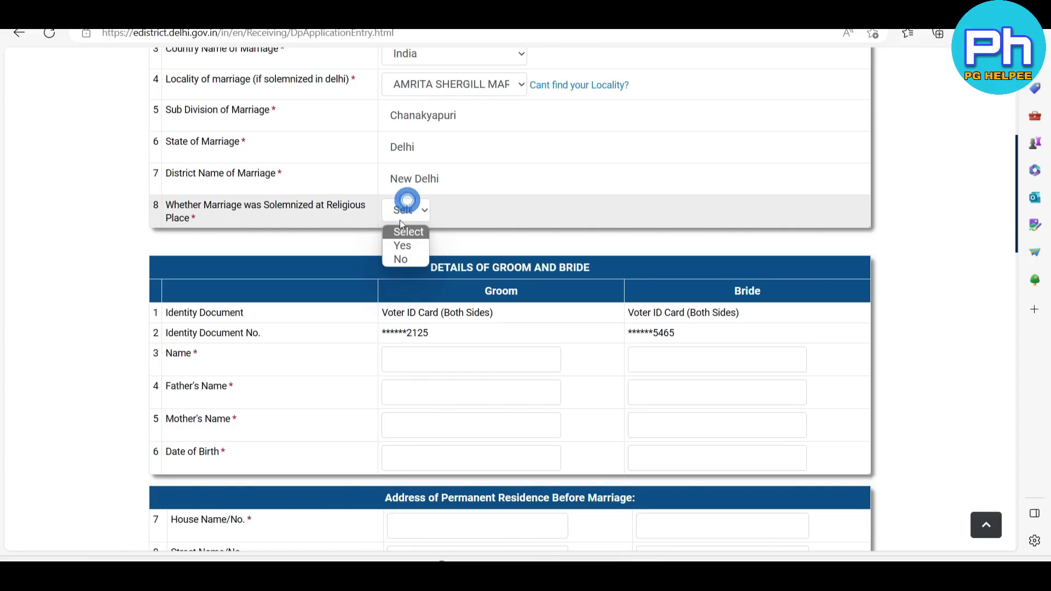
left_click(400, 245)
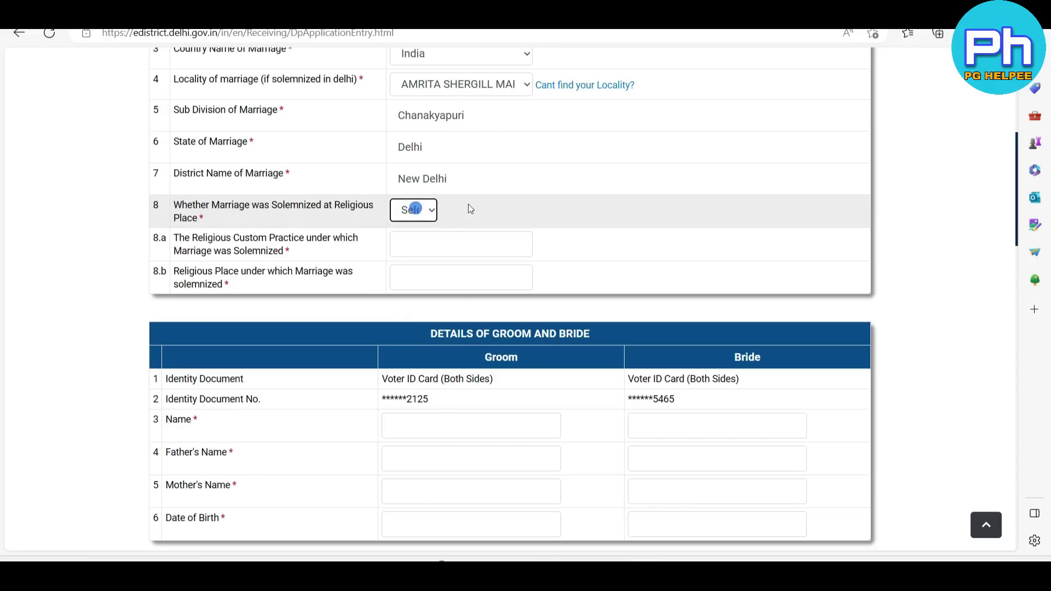
left_click(419, 216)
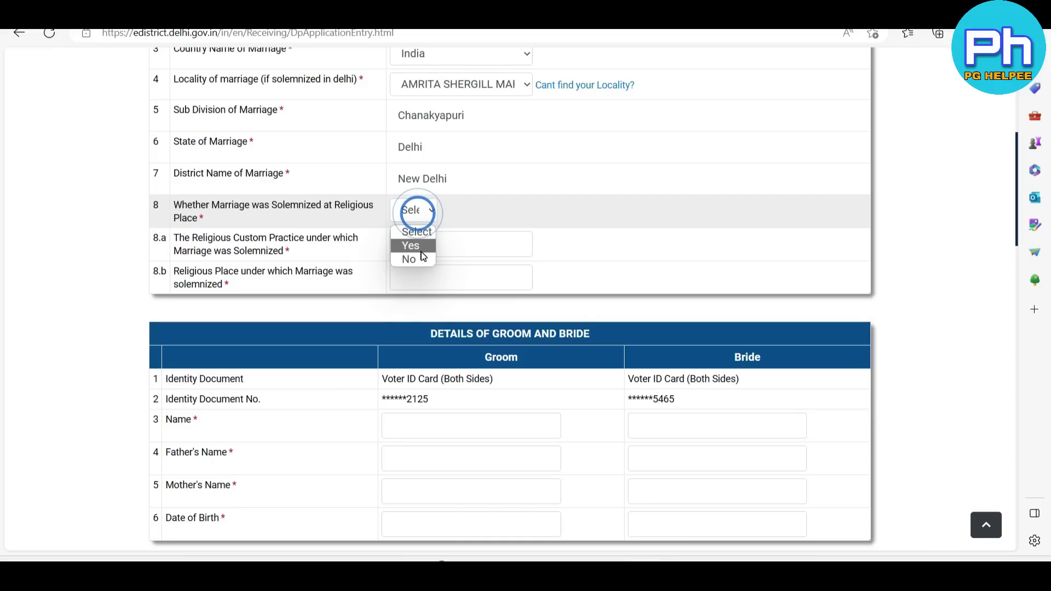
left_click(422, 254)
left_click_drag(384, 320, 493, 295)
left_click(493, 310)
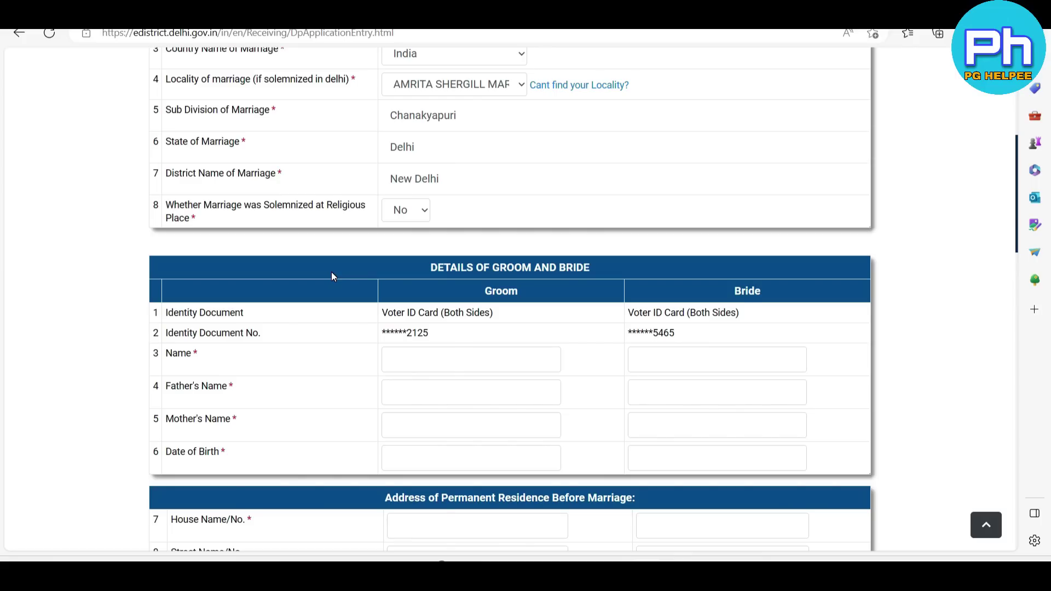
Examine the groom and bride columns and their identity document rows in the Details of Groom and Bride section.
left_click_drag(429, 269, 600, 266)
left_click(599, 266)
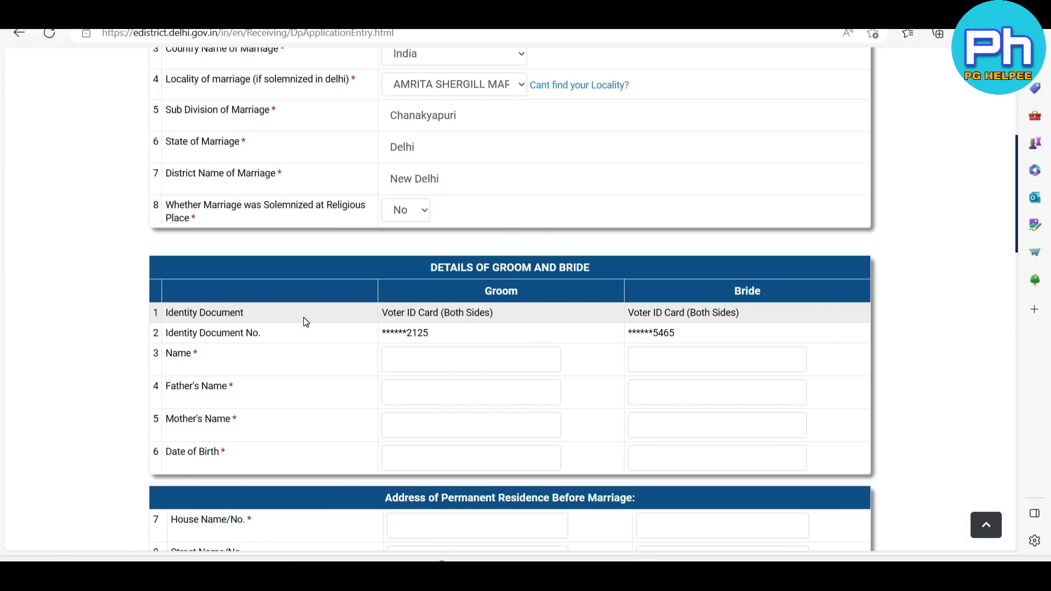
left_click(353, 349)
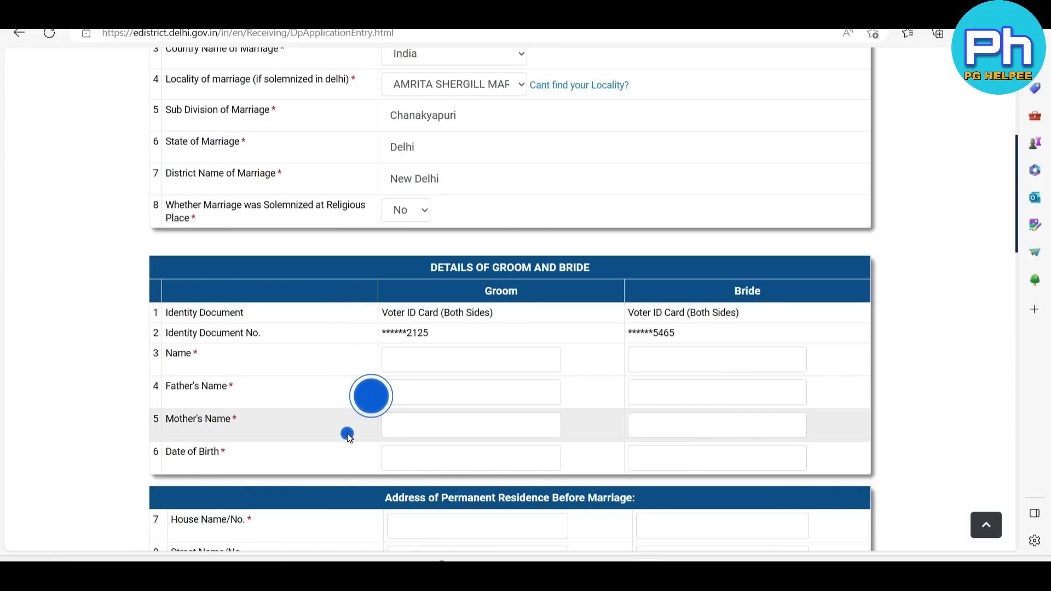
left_click(829, 317)
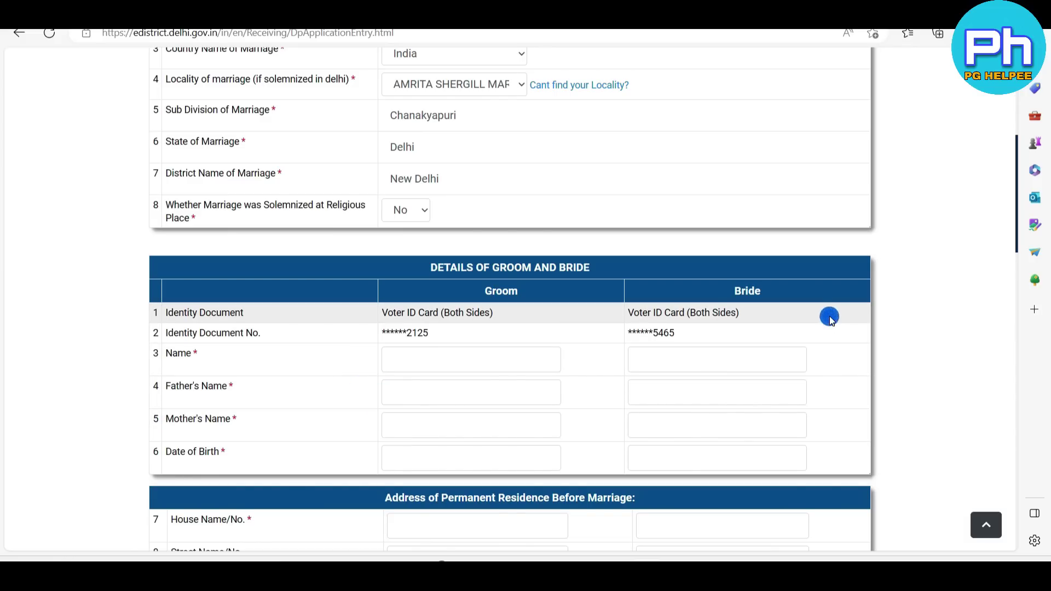
left_click(814, 375)
left_click_drag(488, 291, 528, 293)
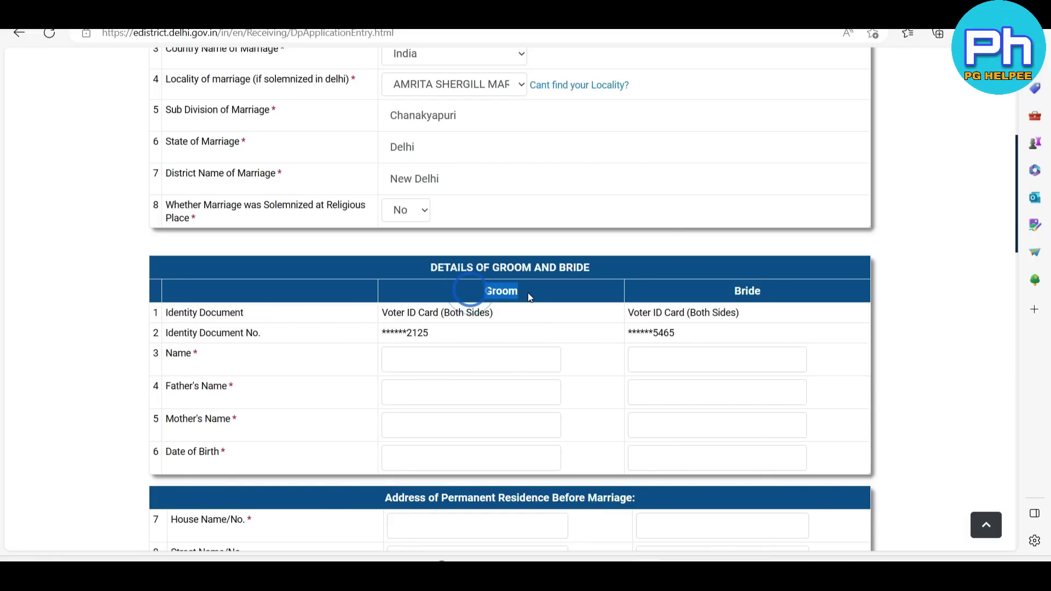
left_click_drag(720, 288, 774, 298)
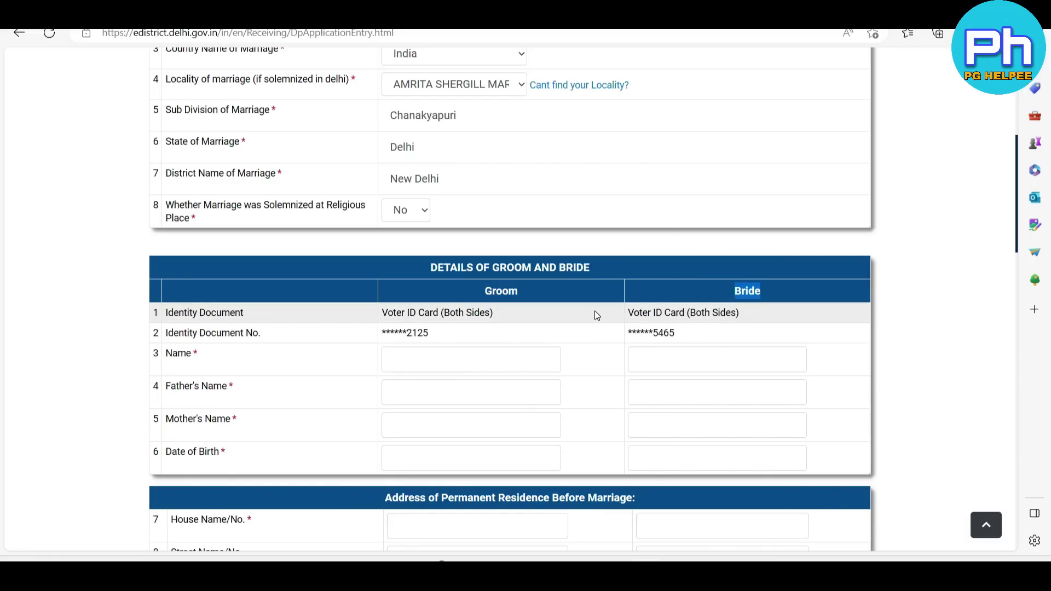
Examine the groom's name, father's name, mother's name and date of birth fields.
scroll(594, 311, "down", 1)
left_click(505, 288)
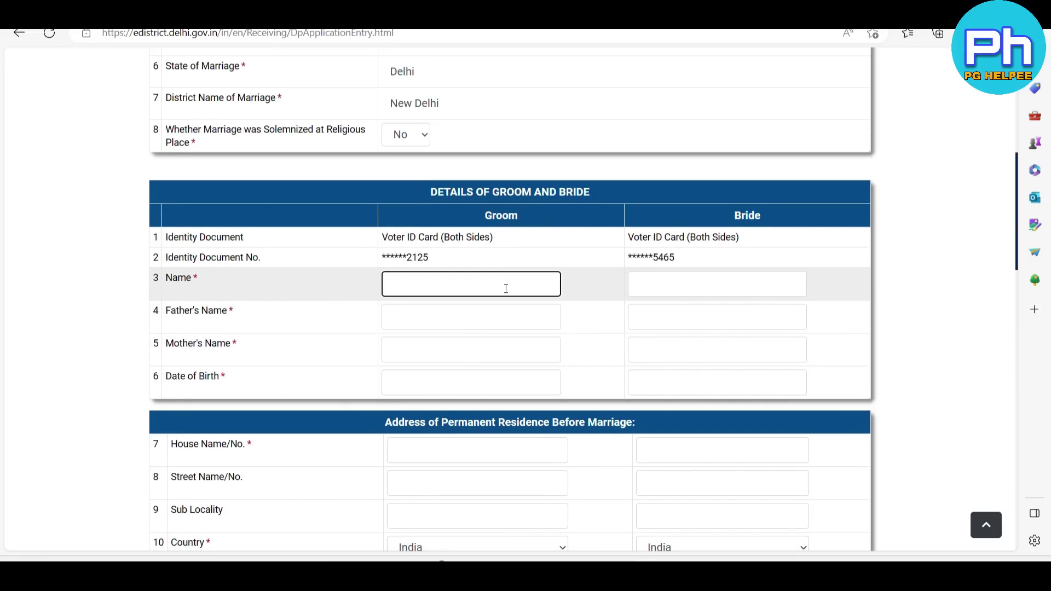
scroll(504, 286, "down", 1)
left_click_drag(170, 235, 419, 253)
left_click(417, 246)
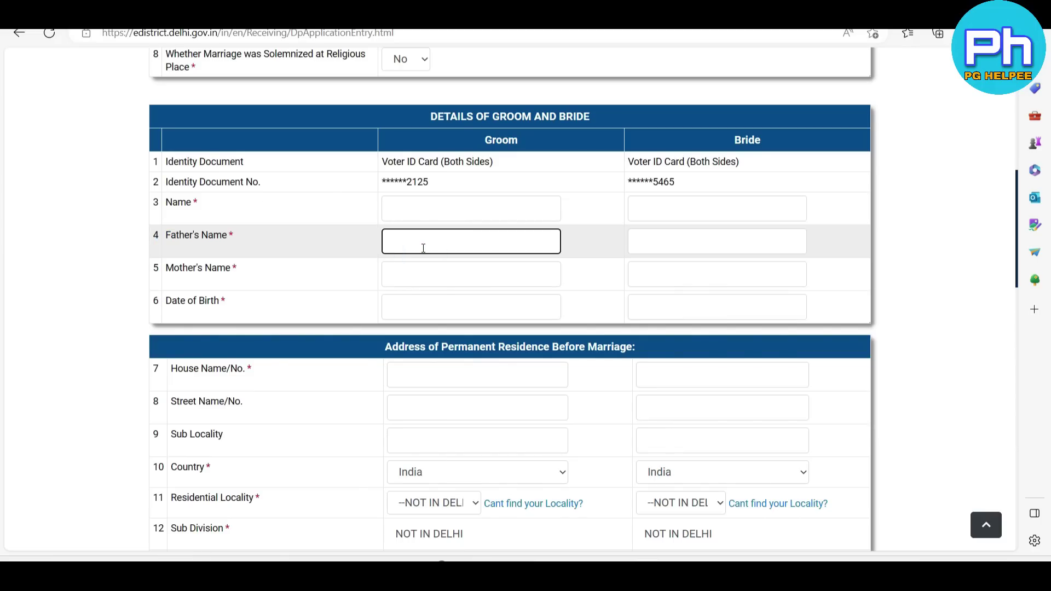
left_click(236, 264)
left_click_drag(156, 264, 143, 266)
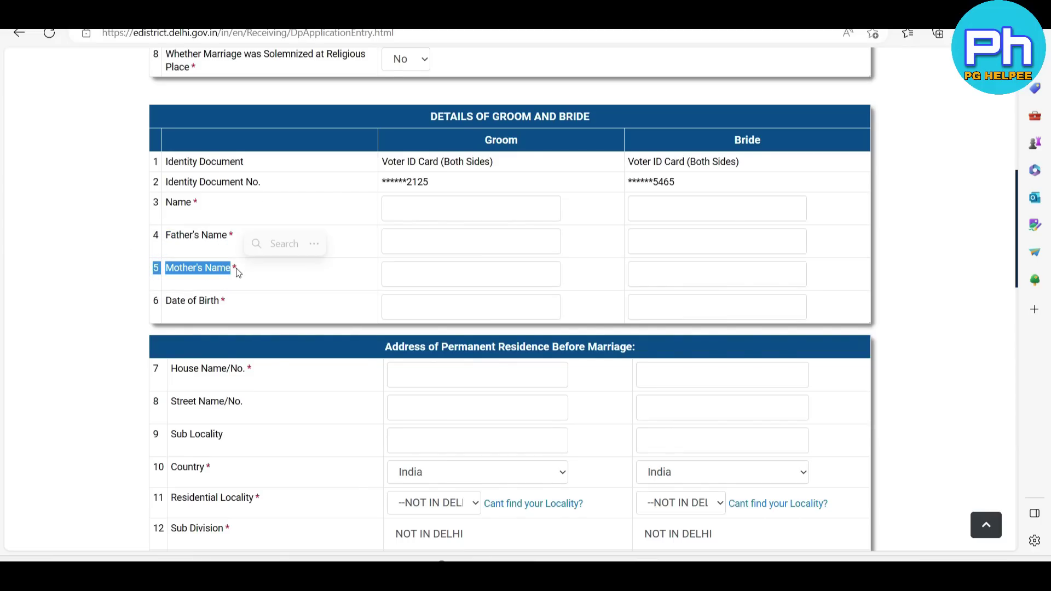
left_click(239, 262)
left_click(488, 276)
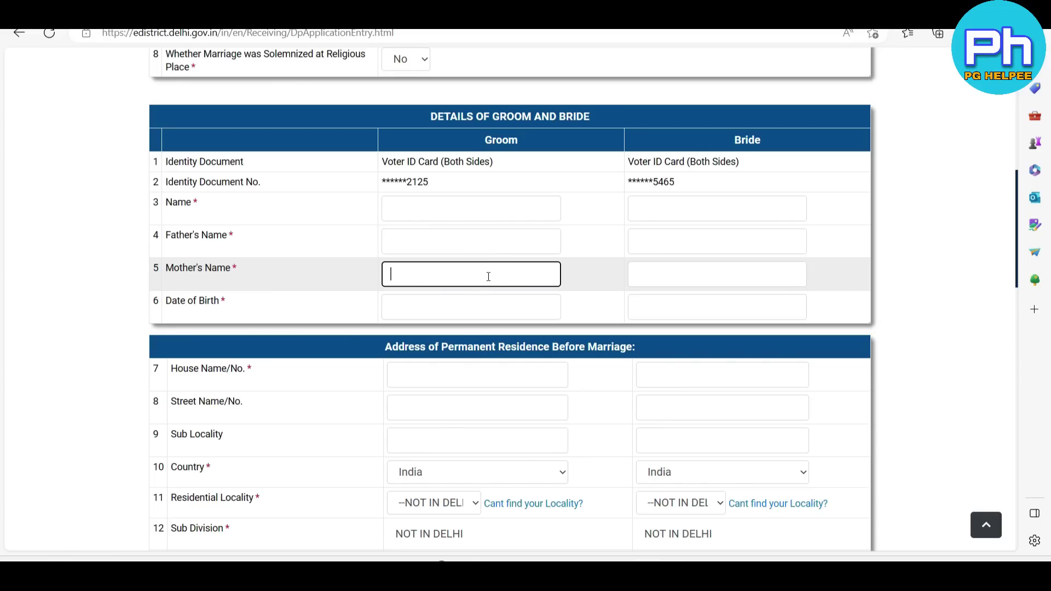
left_click(159, 295)
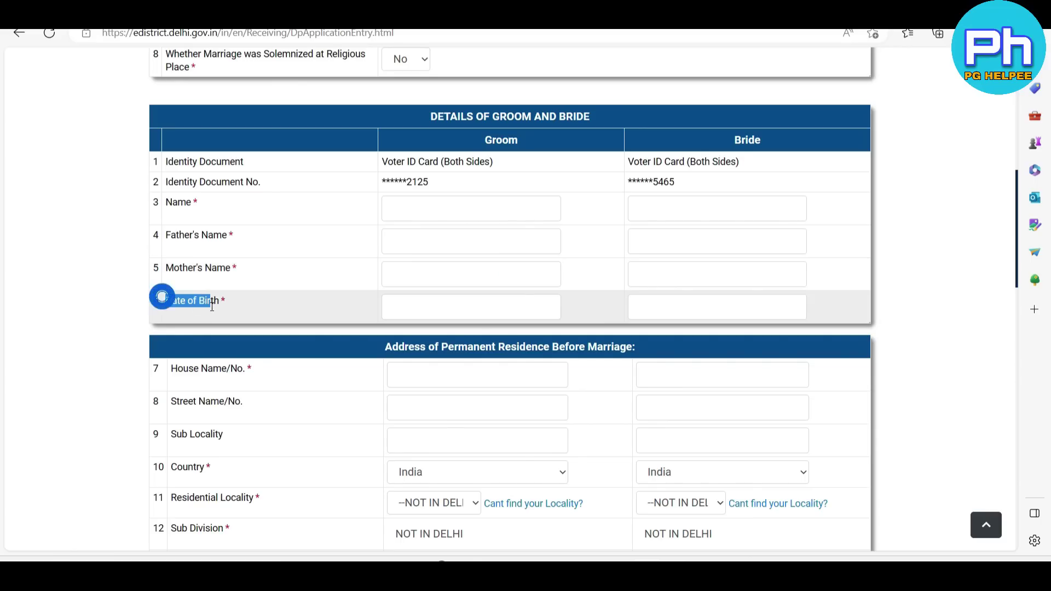
left_click(236, 307)
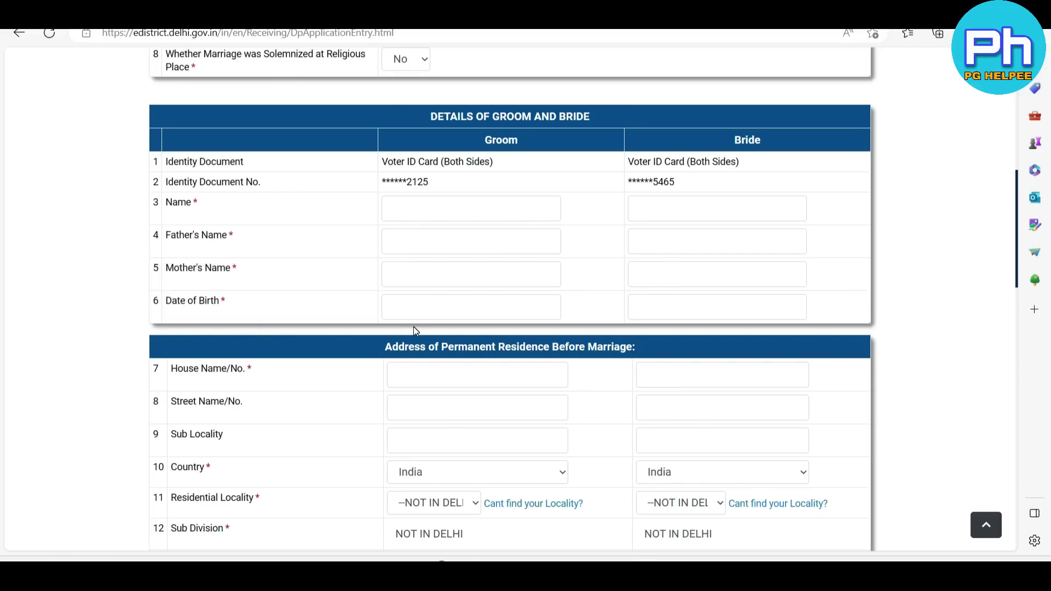
Examine the bride's name, parents' names and date of birth fields, including the birth date calendar.
left_click(622, 206)
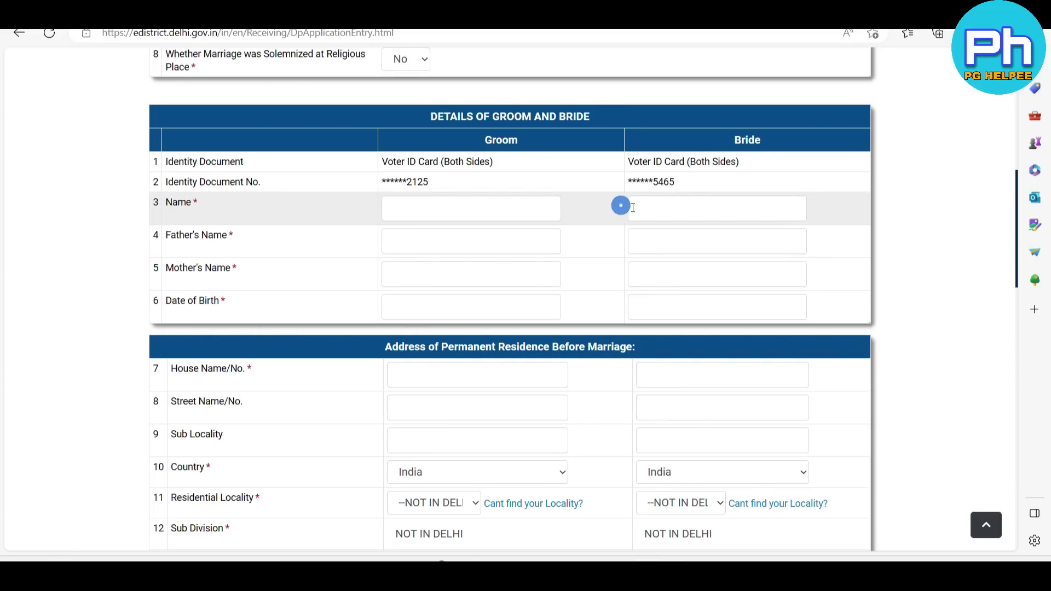
left_click(648, 210)
left_click(662, 210)
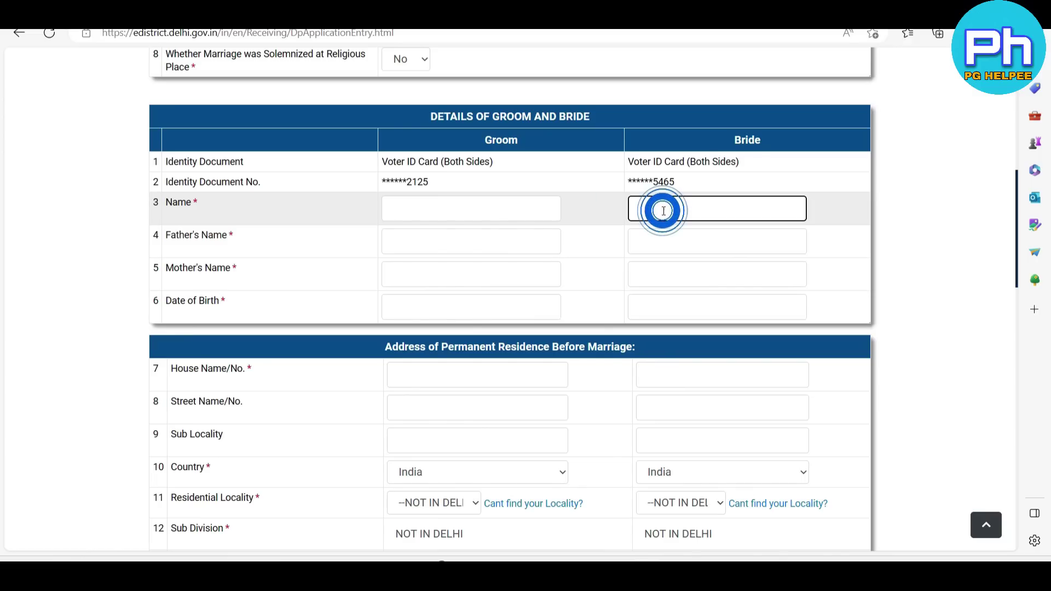
left_click(683, 240)
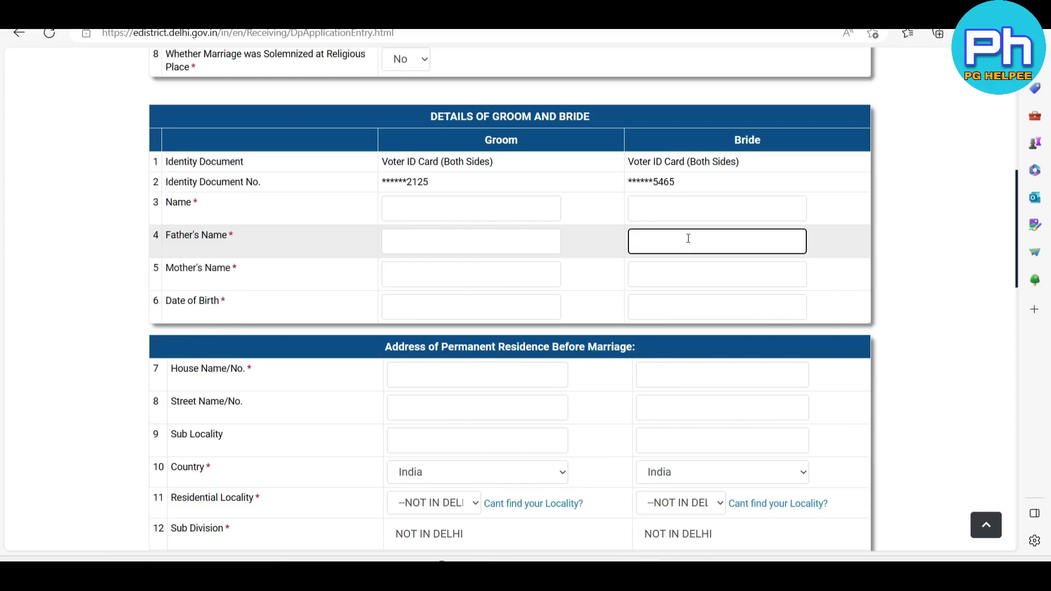
left_click(630, 274)
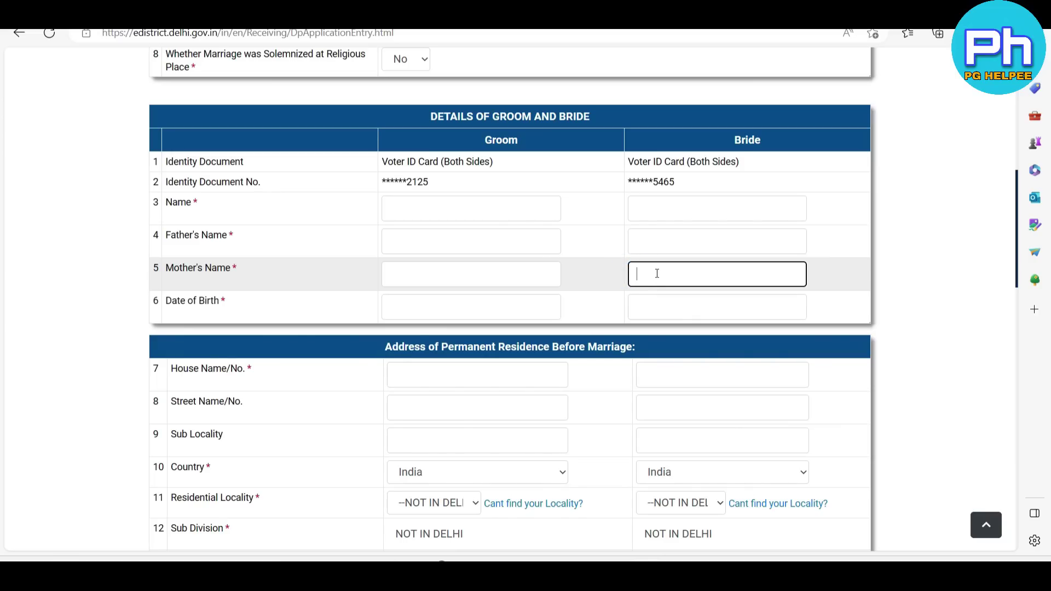
left_click(664, 300)
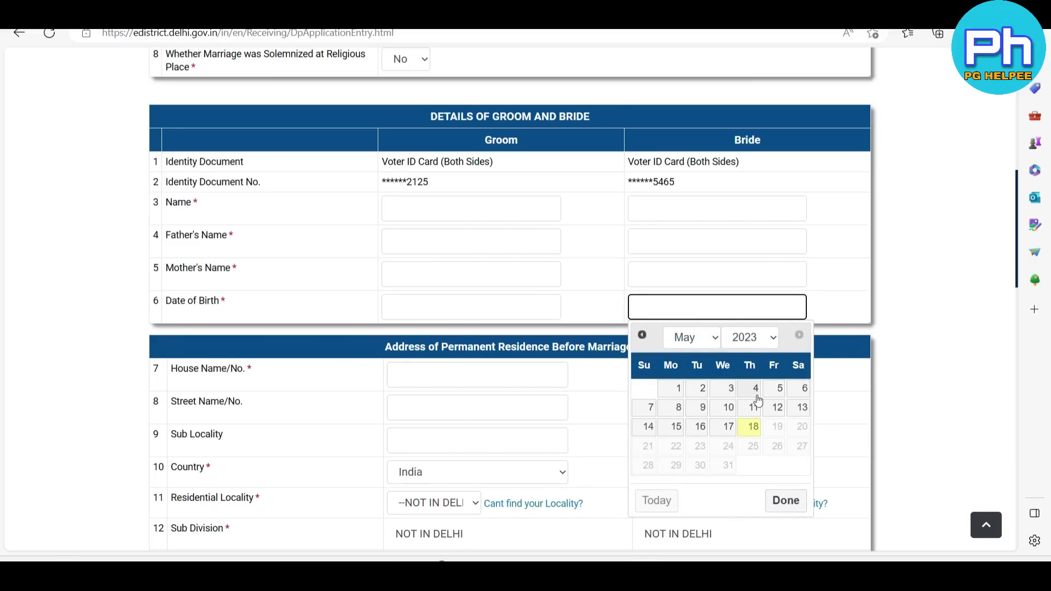
left_click(605, 297)
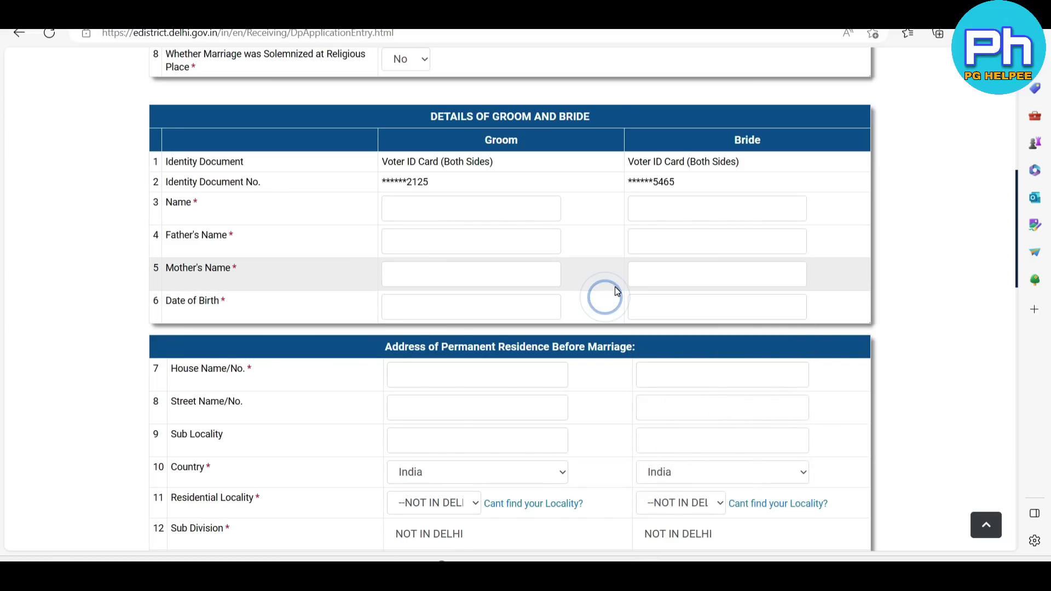
Examine the house, street and sub locality fields for groom and bride under the permanent residence before marriage.
scroll(615, 287, "down", 3)
scroll(615, 291, "down", 1)
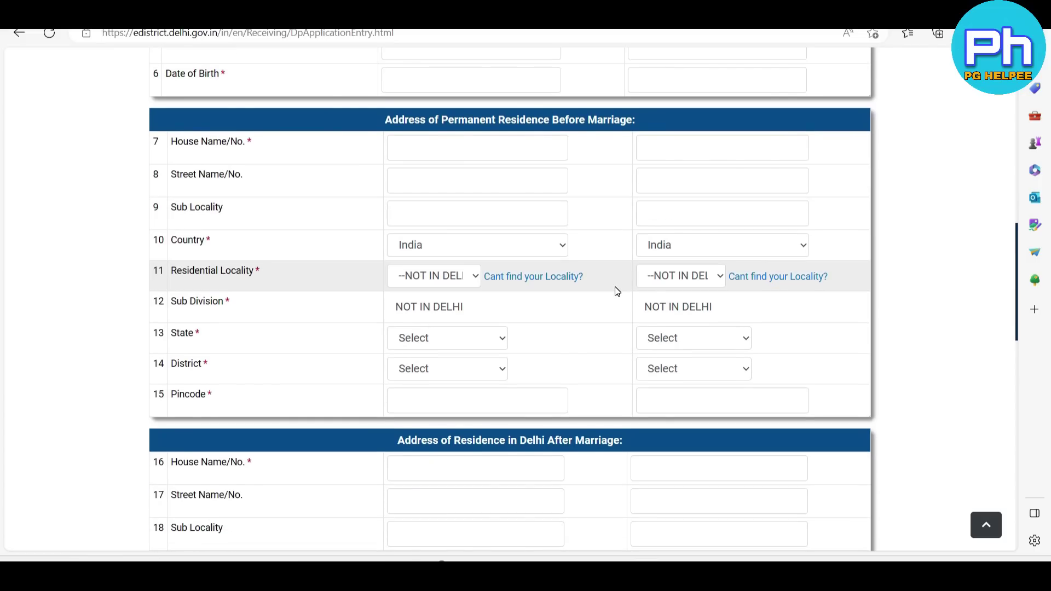
left_click_drag(383, 119, 638, 119)
left_click(360, 130)
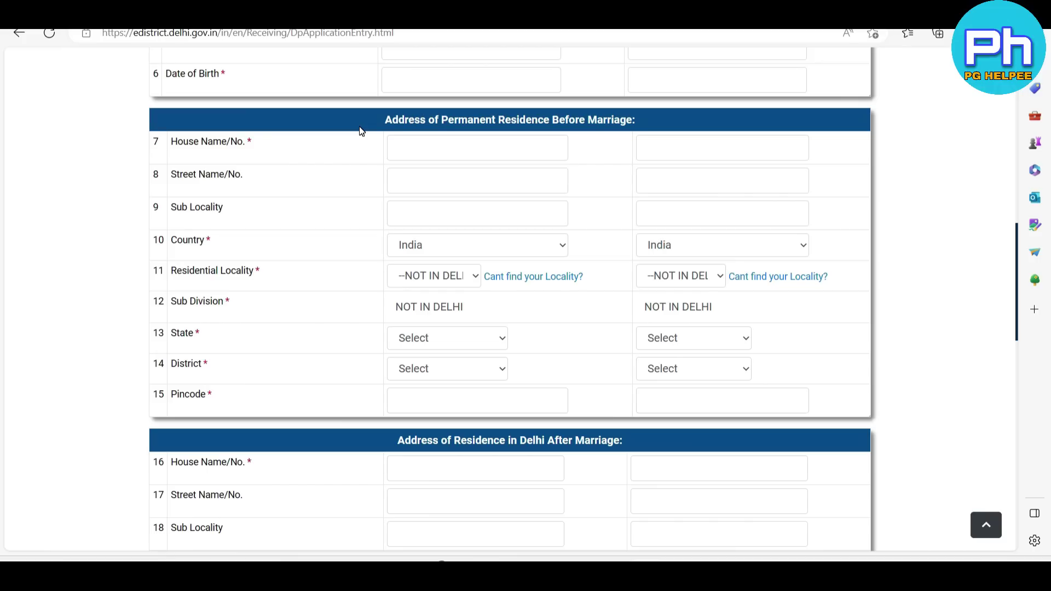
left_click(430, 137)
left_click(430, 179)
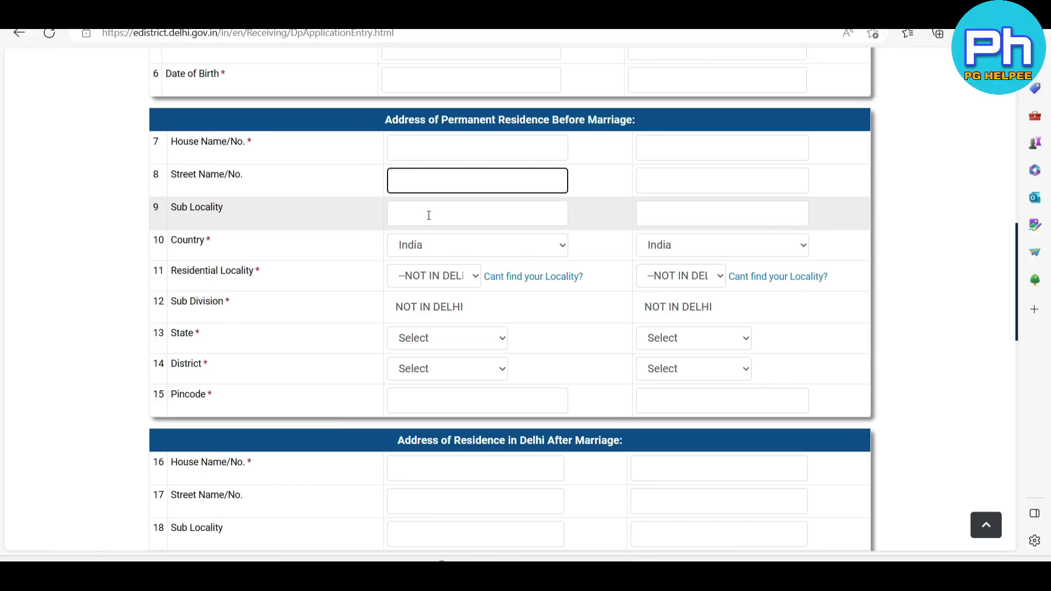
left_click(427, 213)
left_click(425, 176)
left_click(427, 145)
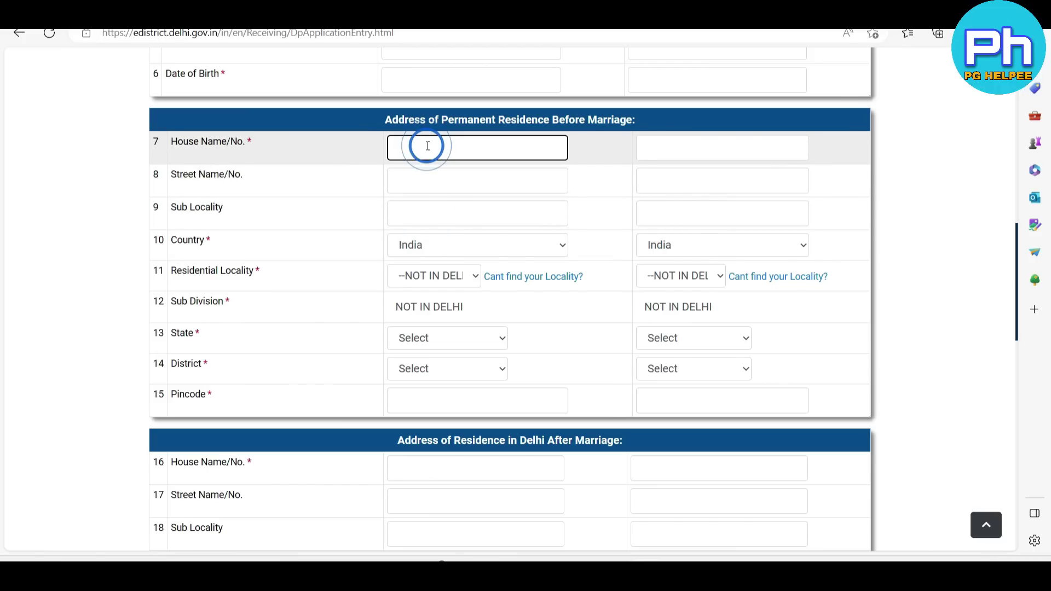
left_click(711, 144)
left_click(680, 212)
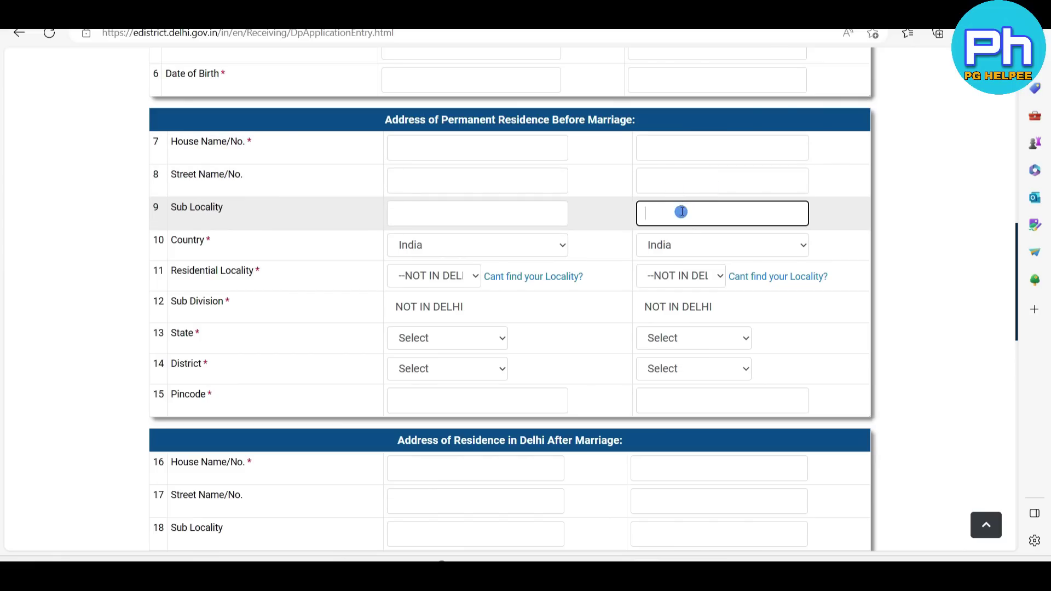
left_click(675, 178)
left_click(448, 145)
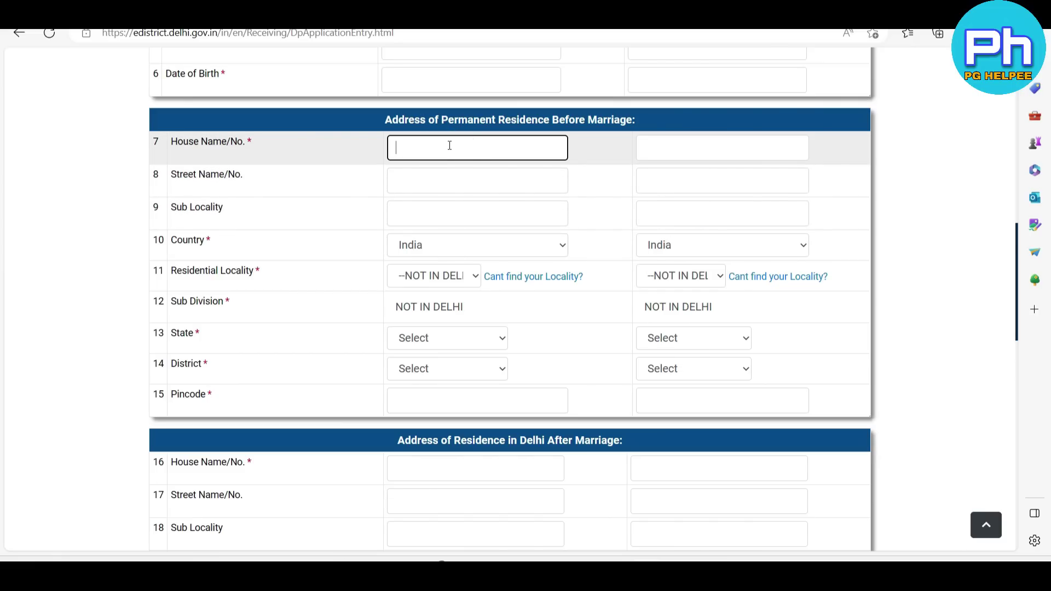
left_click(442, 175)
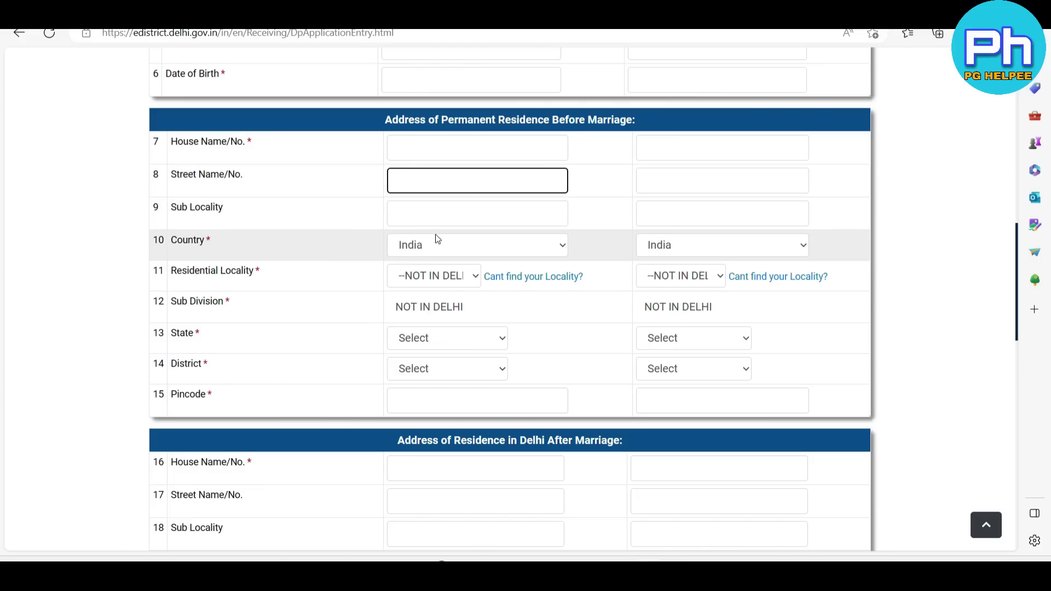
Set the groom's residential locality before marriage to A BLOCK RAGHUBIR NAGAR.
left_click(435, 277)
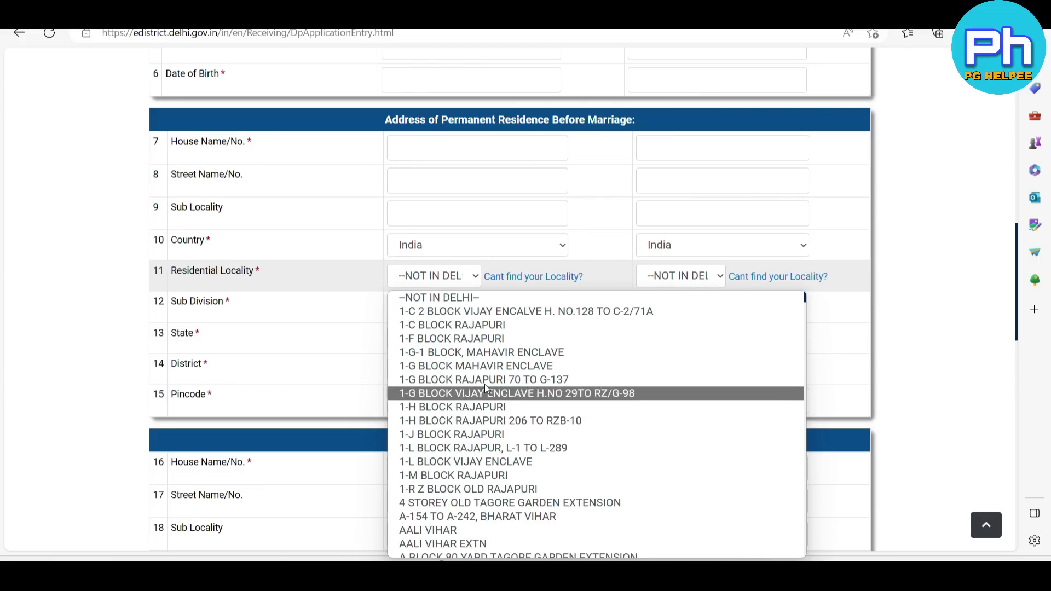
scroll(476, 405, "down", 4)
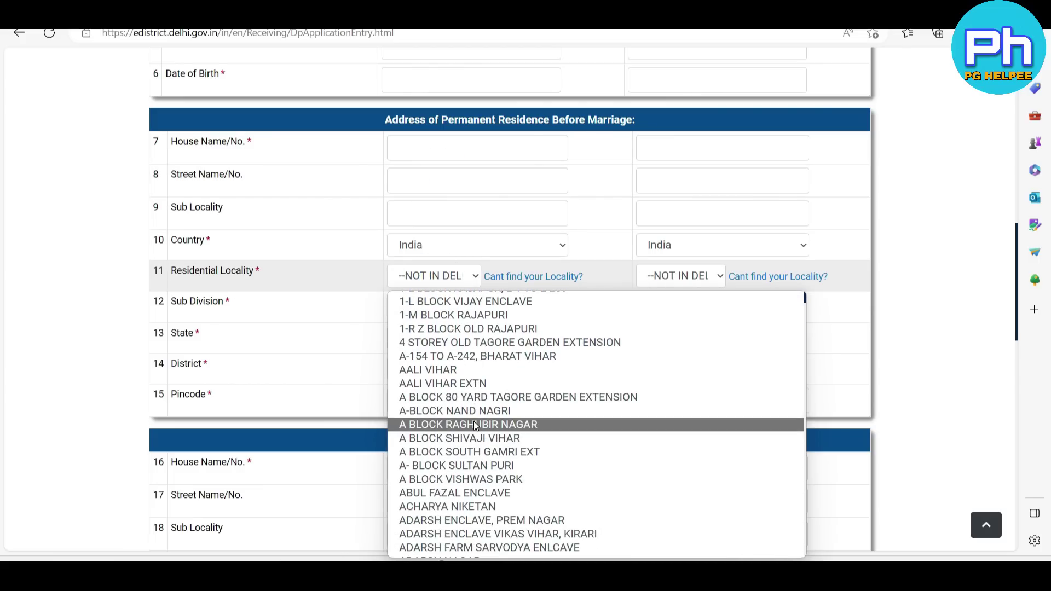
left_click(474, 424)
left_click(408, 370)
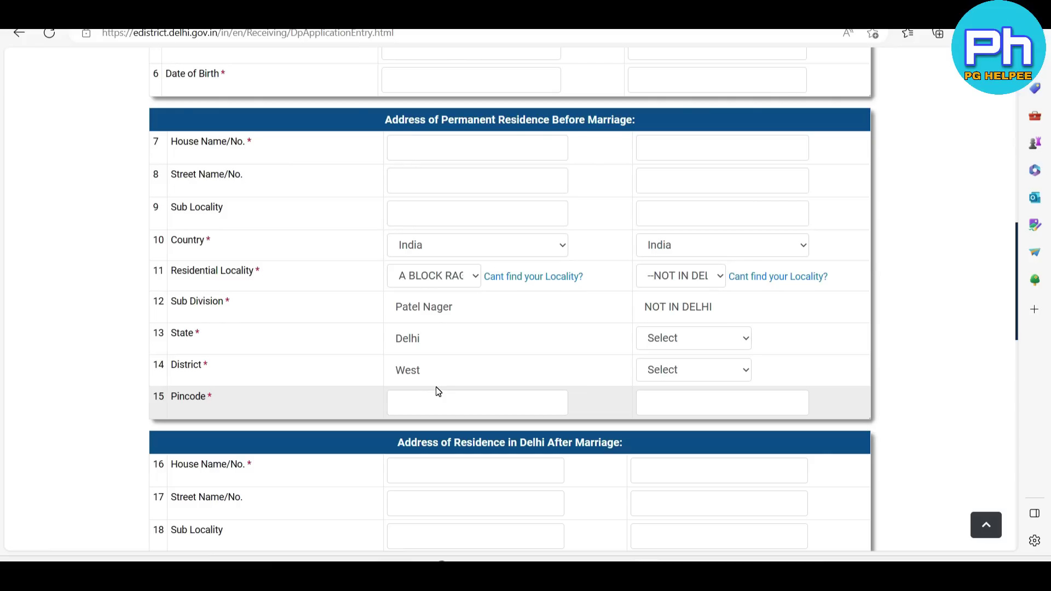
left_click(651, 148)
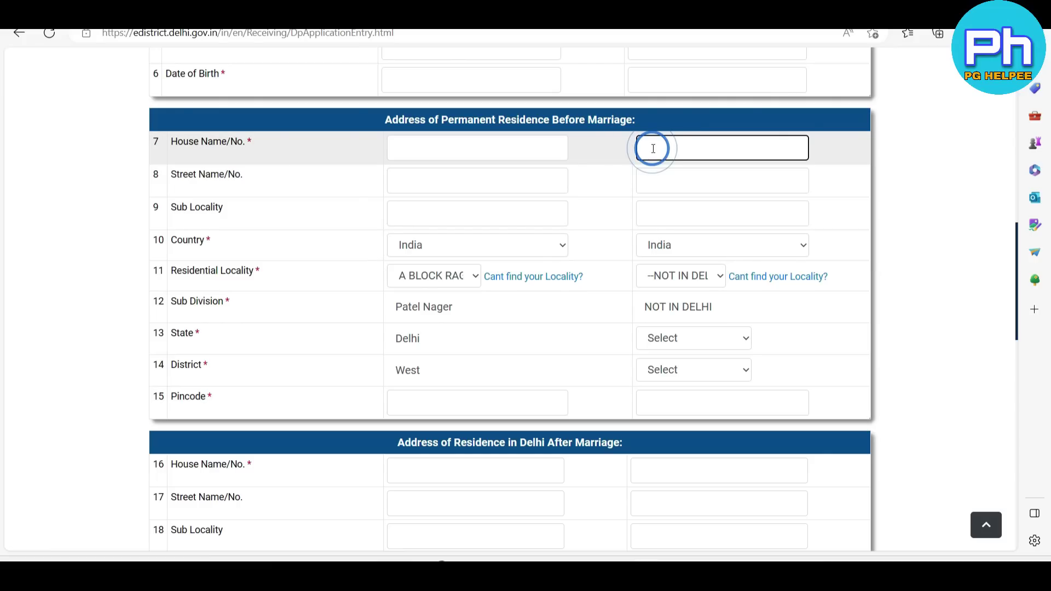
left_click(622, 140)
left_click(657, 155)
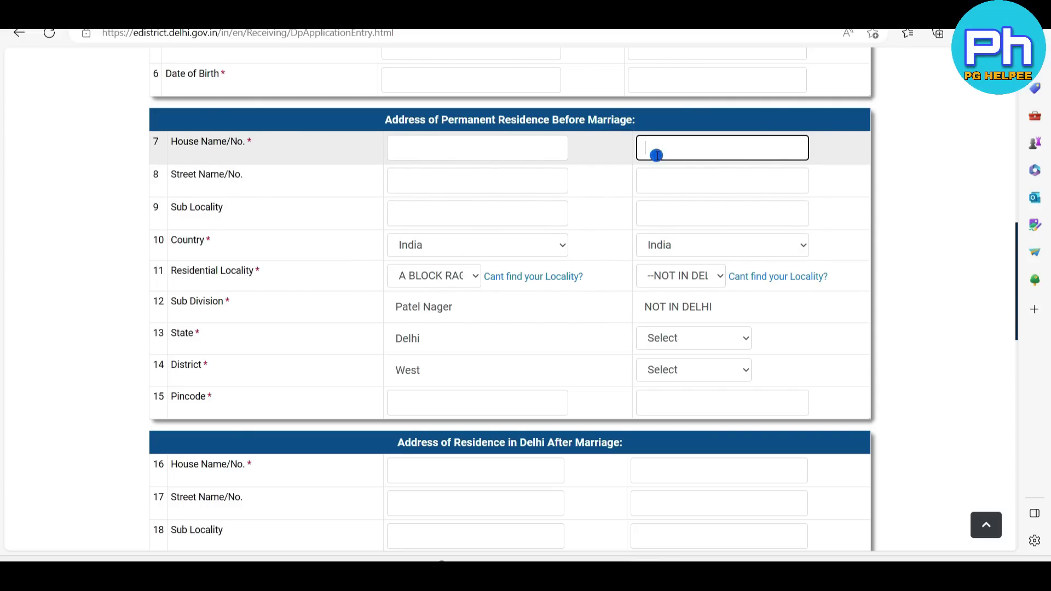
left_click(668, 179)
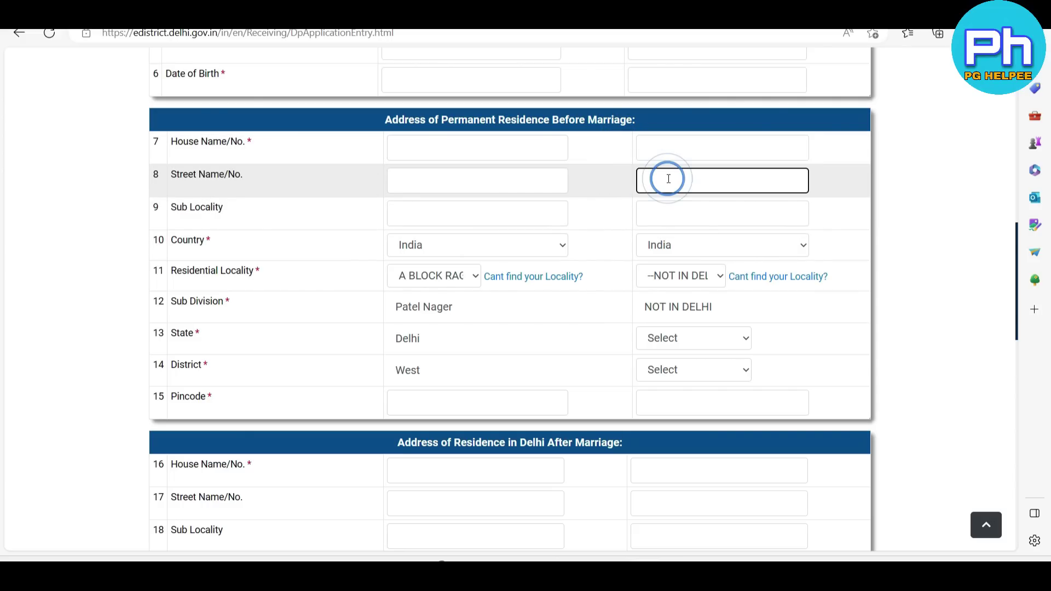
left_click(700, 275)
scroll(595, 358, "down", 2)
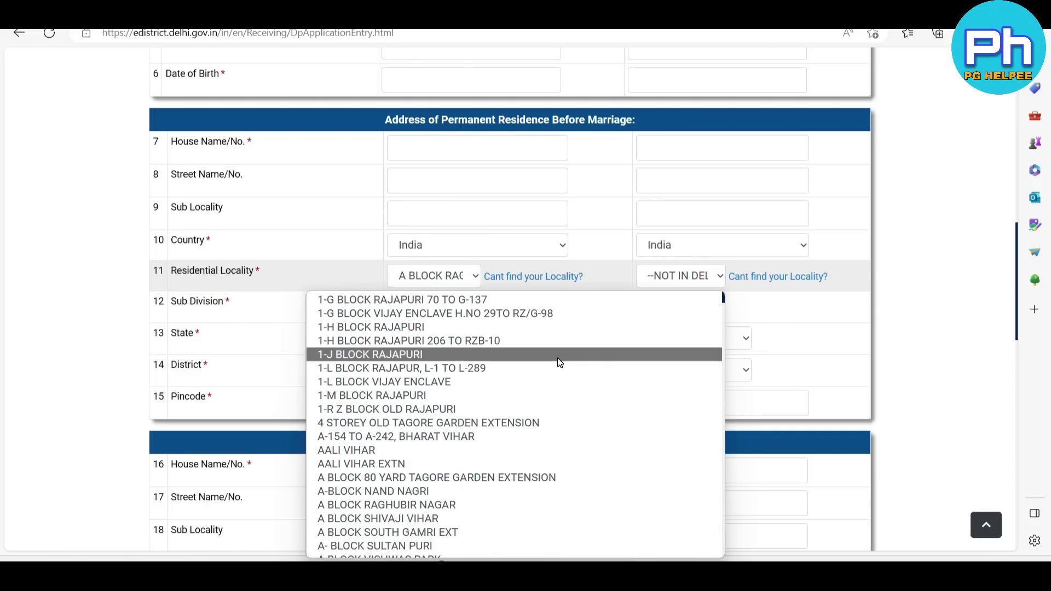
left_click(557, 357)
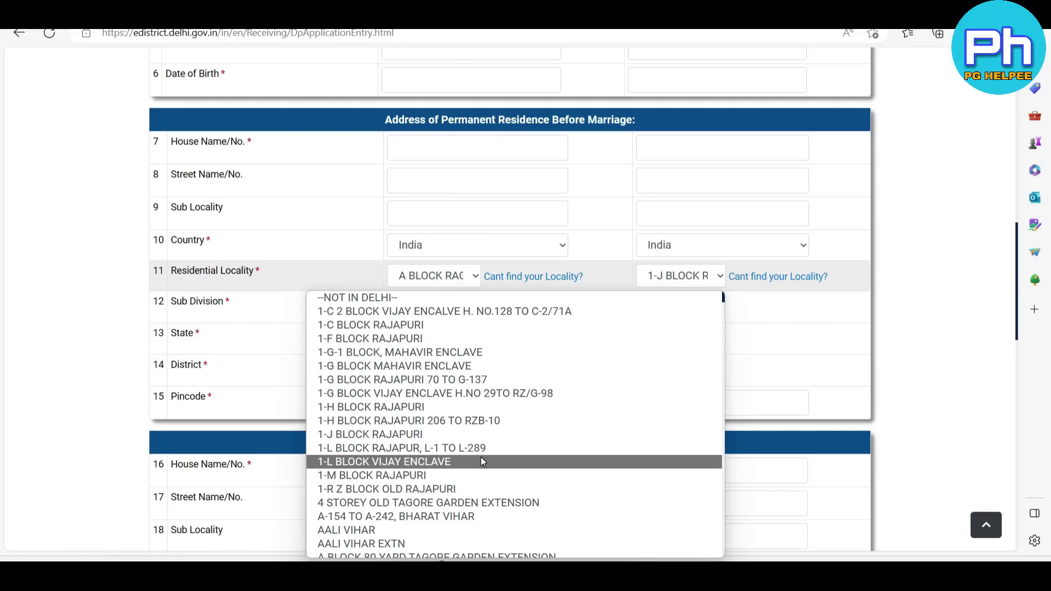
left_click(481, 462)
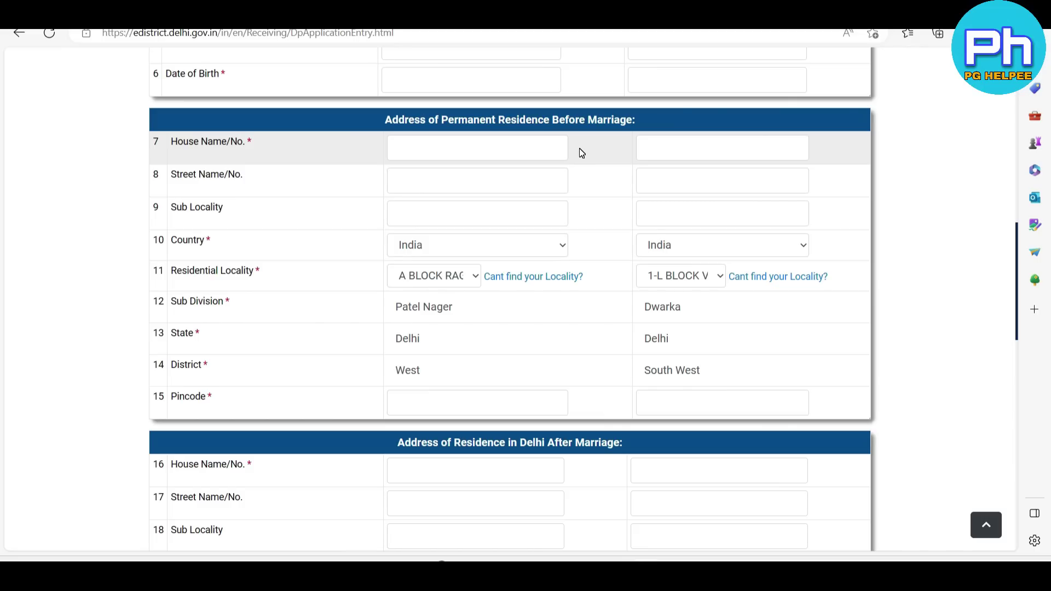
Set the groom's residential locality in Delhi after marriage to 1-L BLOCK RAJAPUR, L-1 TO L-289.
scroll(423, 199, "up", 2)
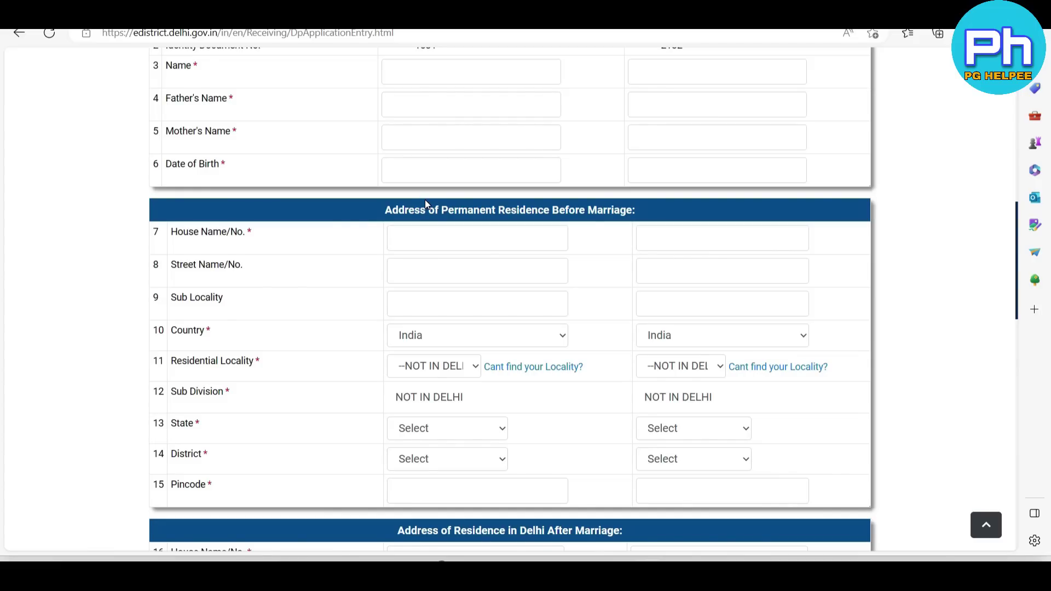
left_click_drag(532, 210, 645, 220)
scroll(644, 221, "down", 7)
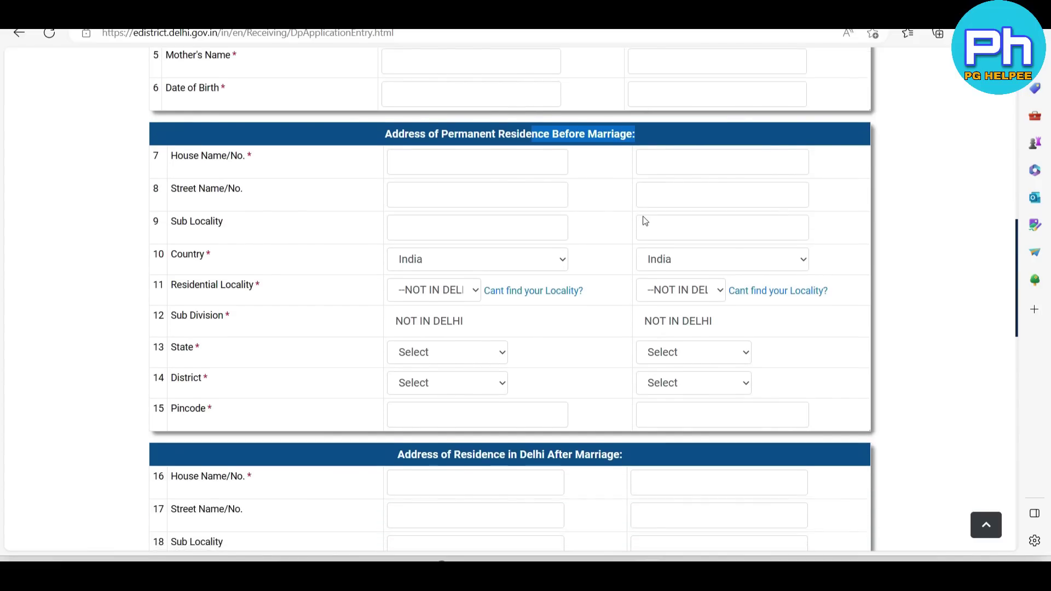
left_click_drag(520, 172, 550, 169)
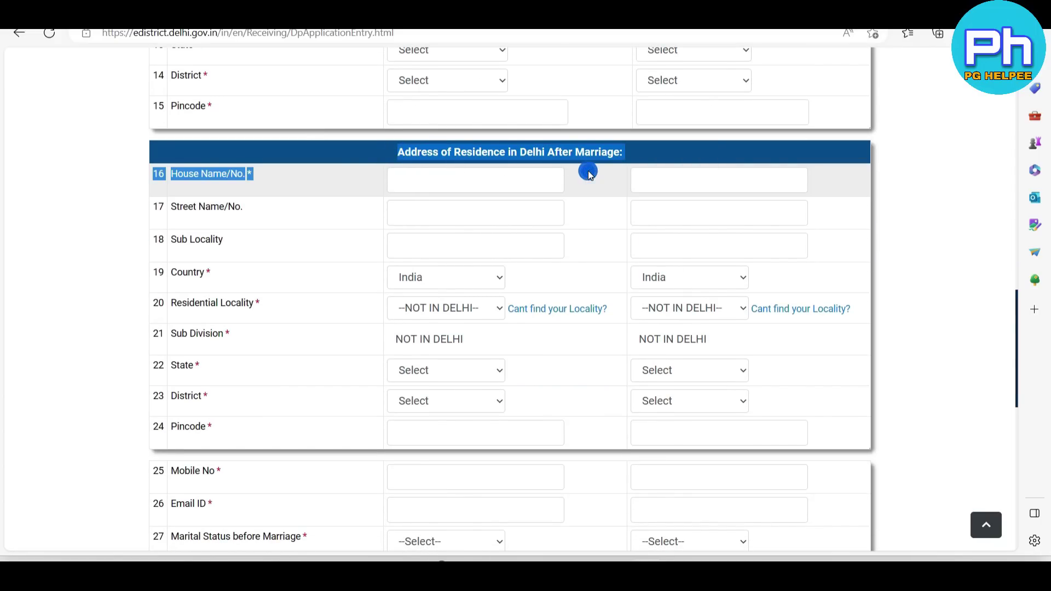
left_click(407, 186)
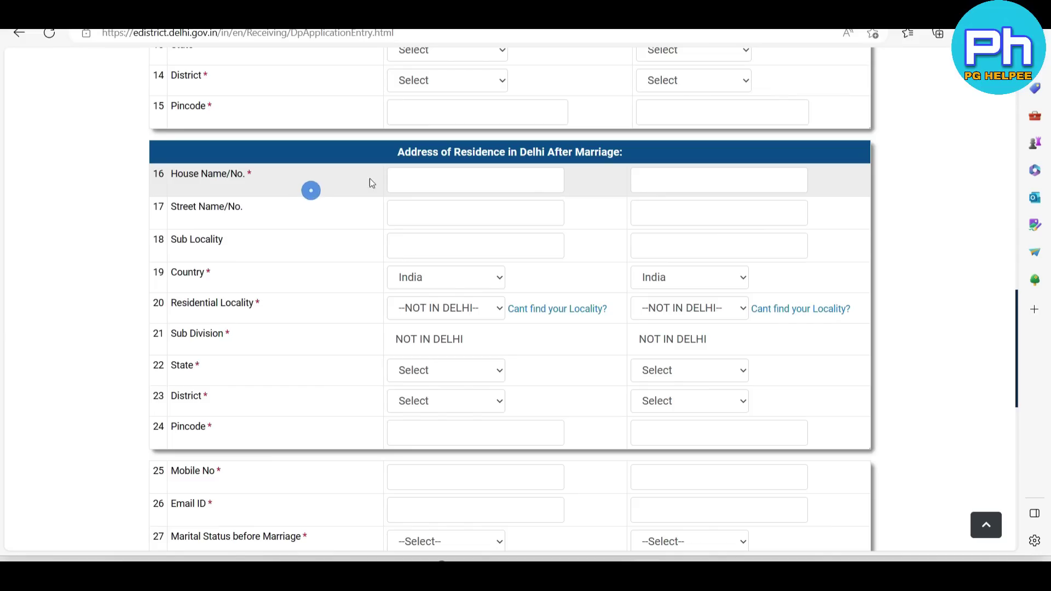
left_click(434, 180)
left_click(438, 222)
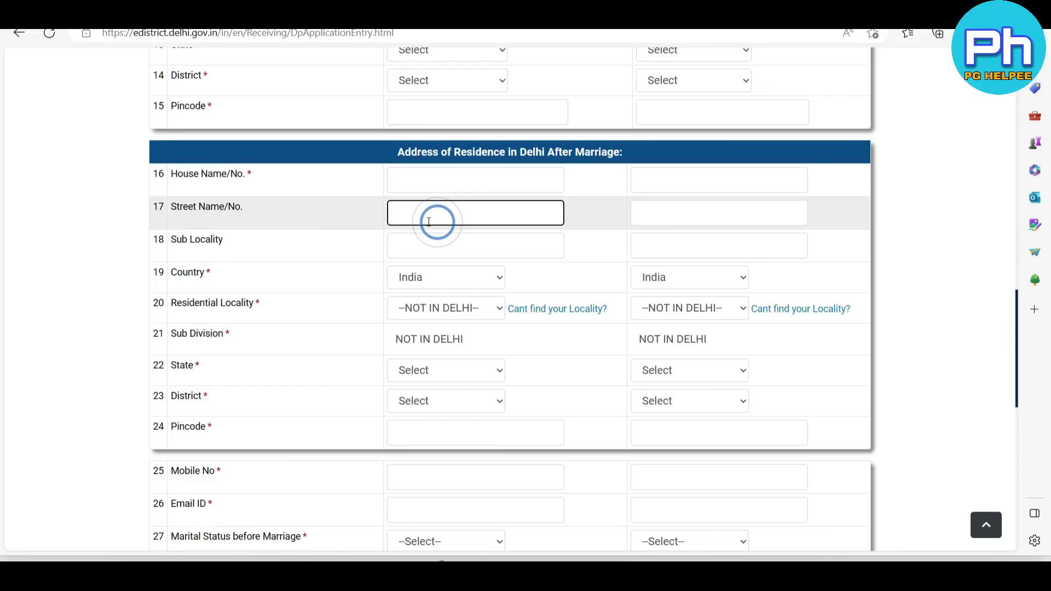
left_click(442, 307)
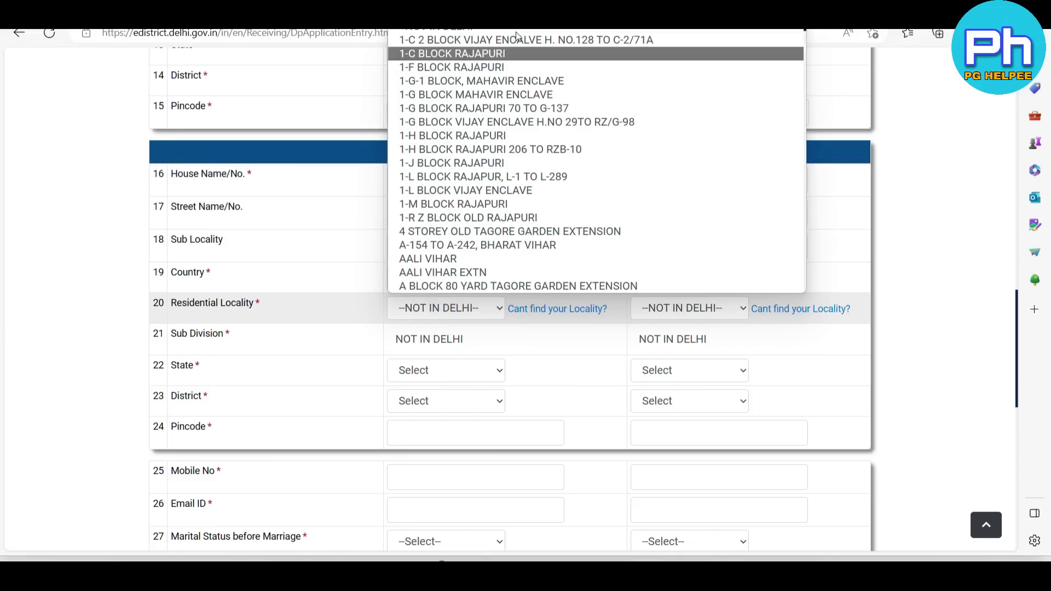
left_click(512, 179)
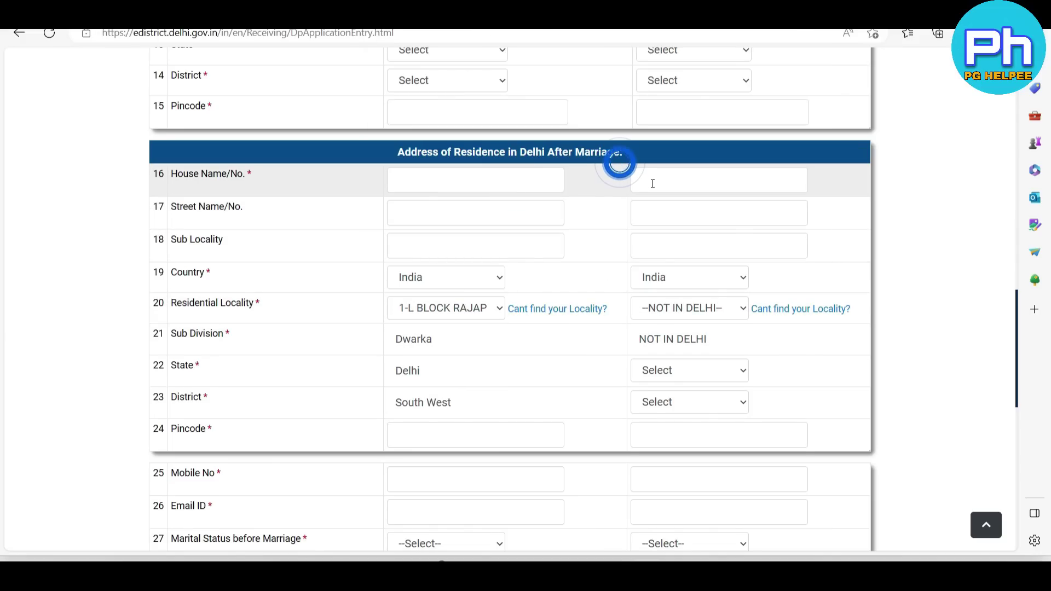
left_click(634, 180)
left_click(635, 180)
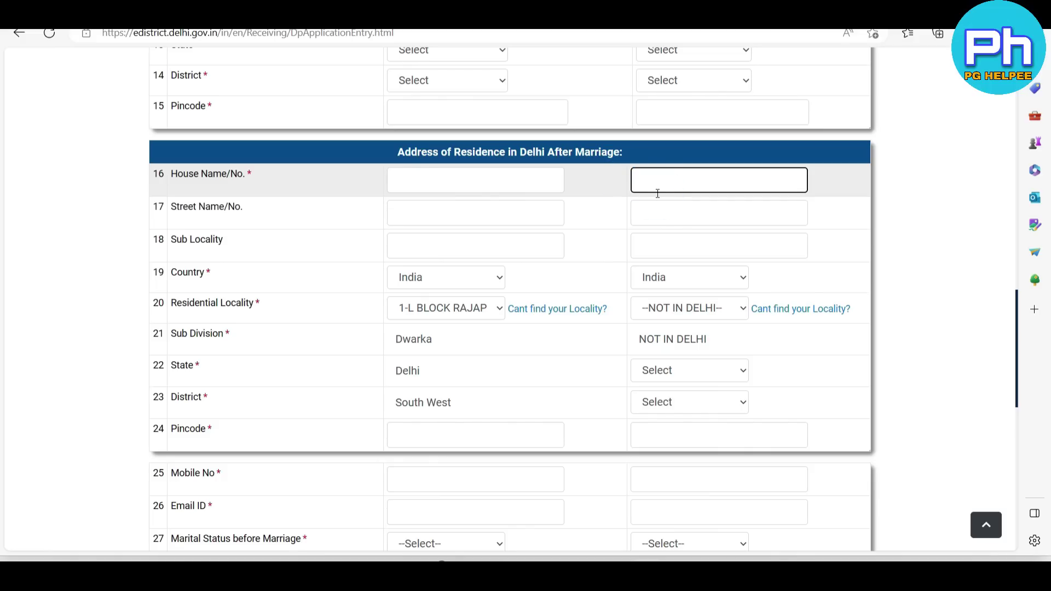
left_click(665, 213)
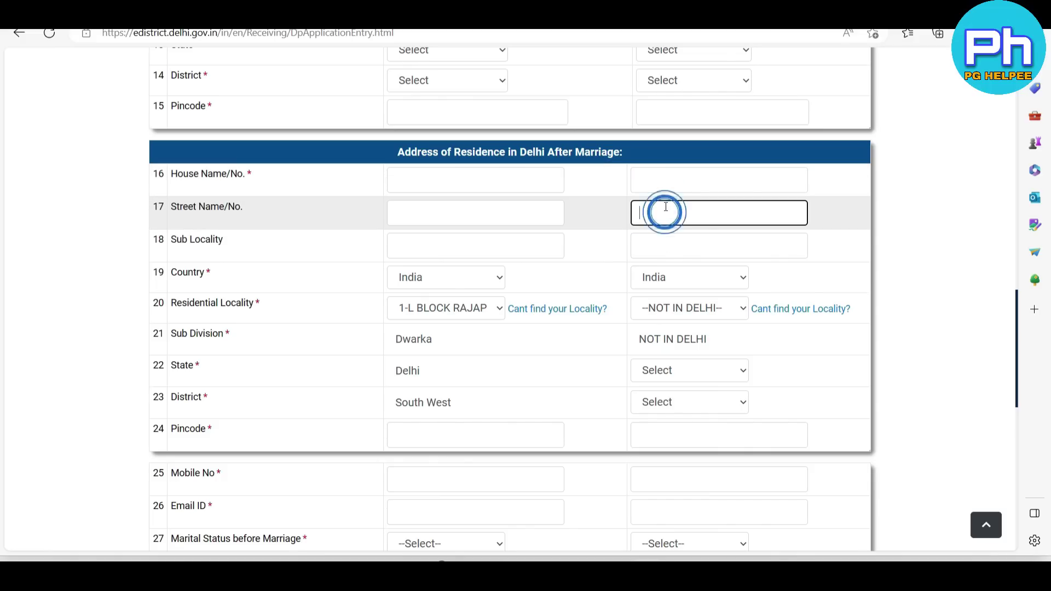
left_click(657, 241)
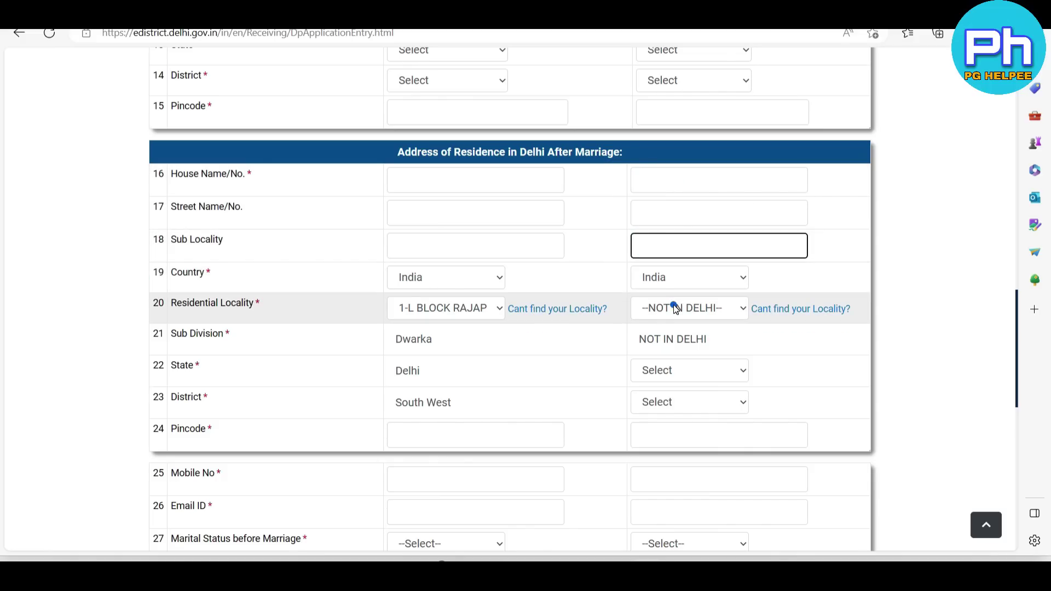
left_click(675, 307)
left_click(706, 191)
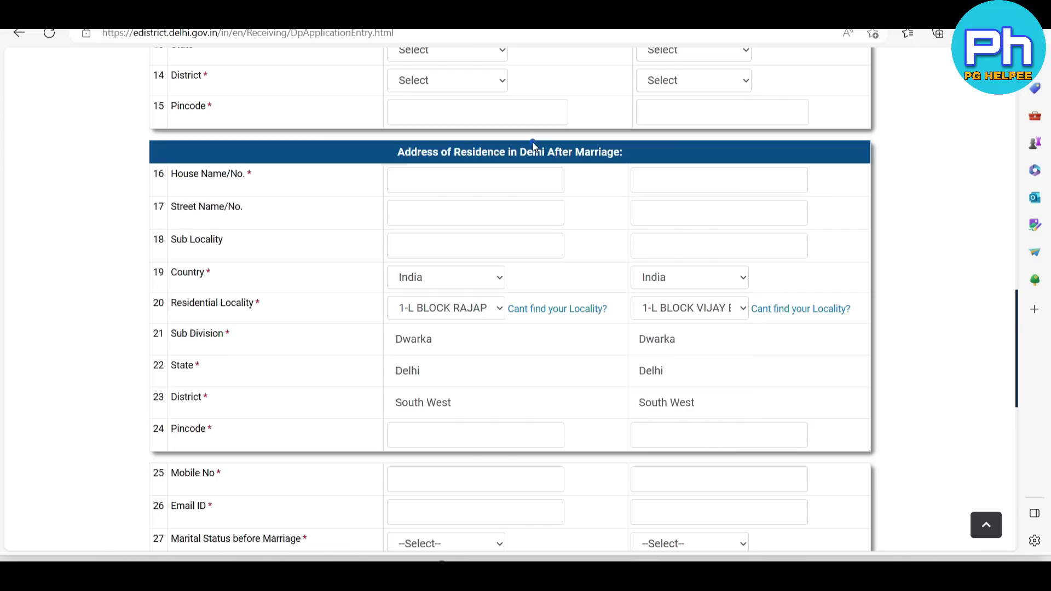
left_click_drag(533, 151, 614, 171)
left_click(669, 211)
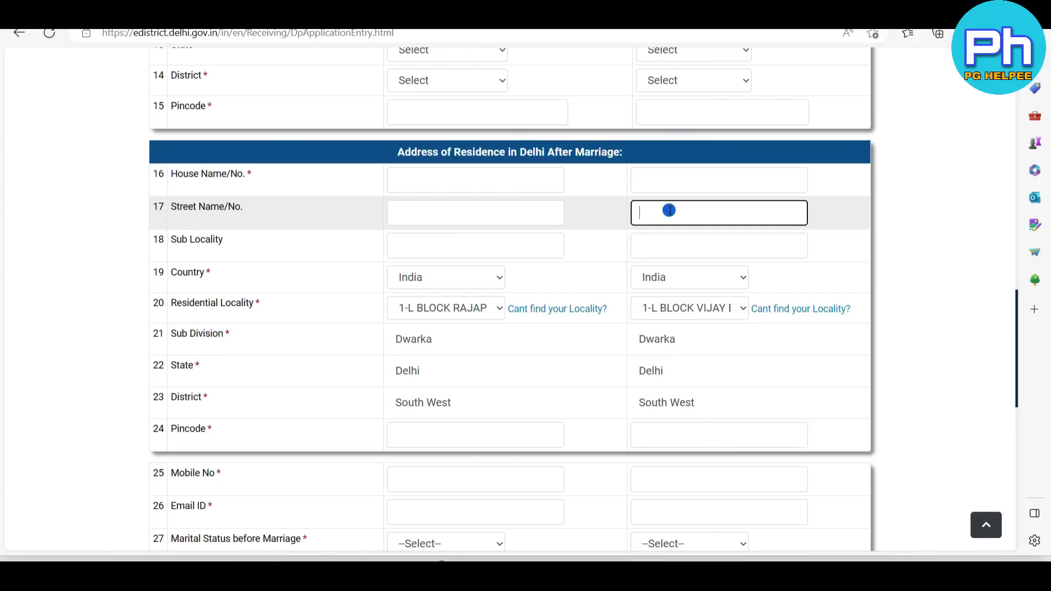
Examine the mobile number and email ID fields for the groom and the bride.
scroll(670, 210, "down", 1)
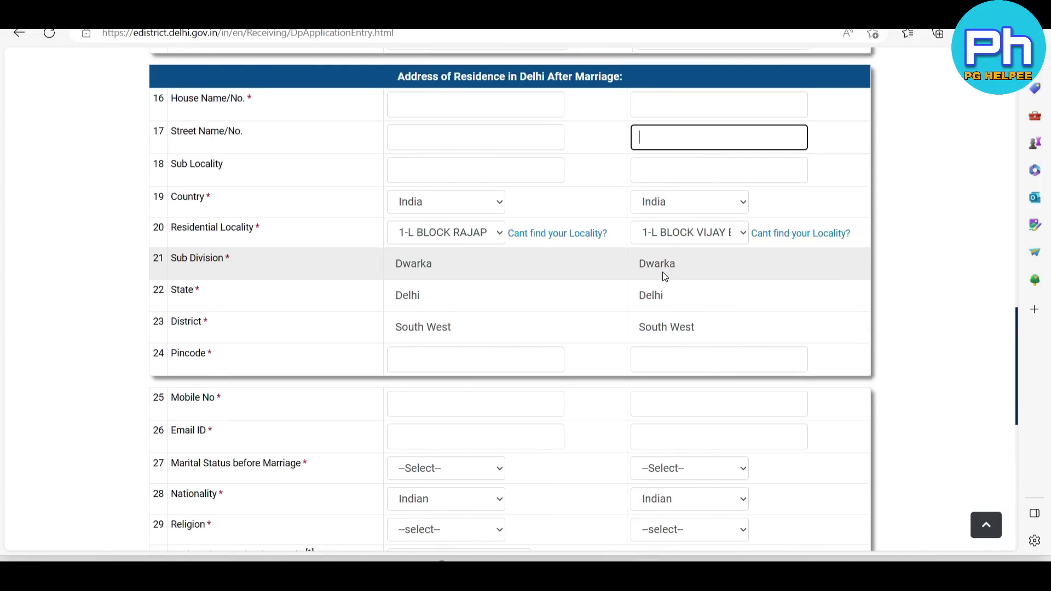
scroll(497, 192, "down", 3)
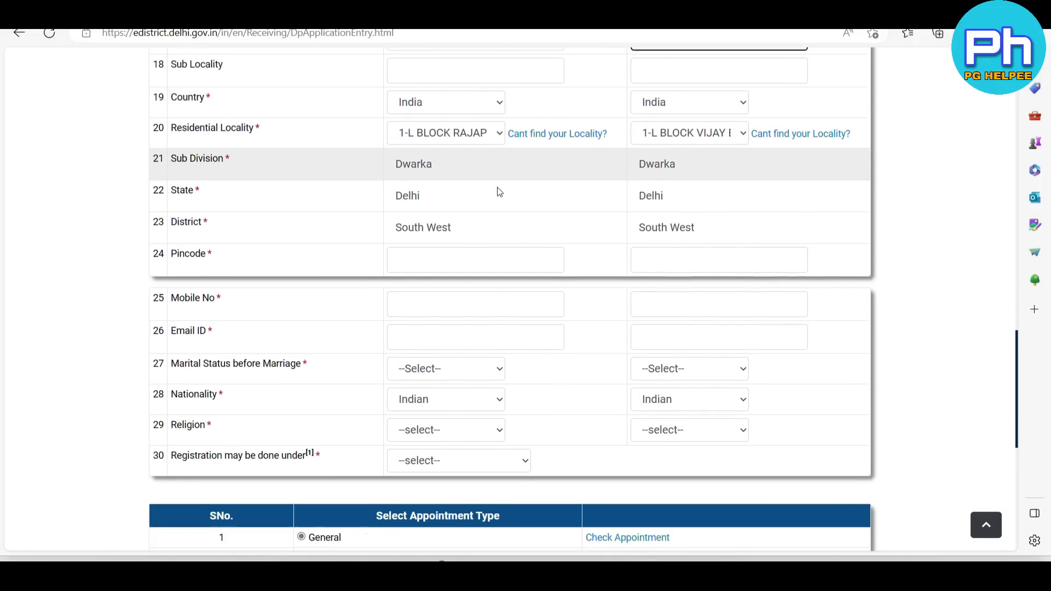
left_click(405, 176)
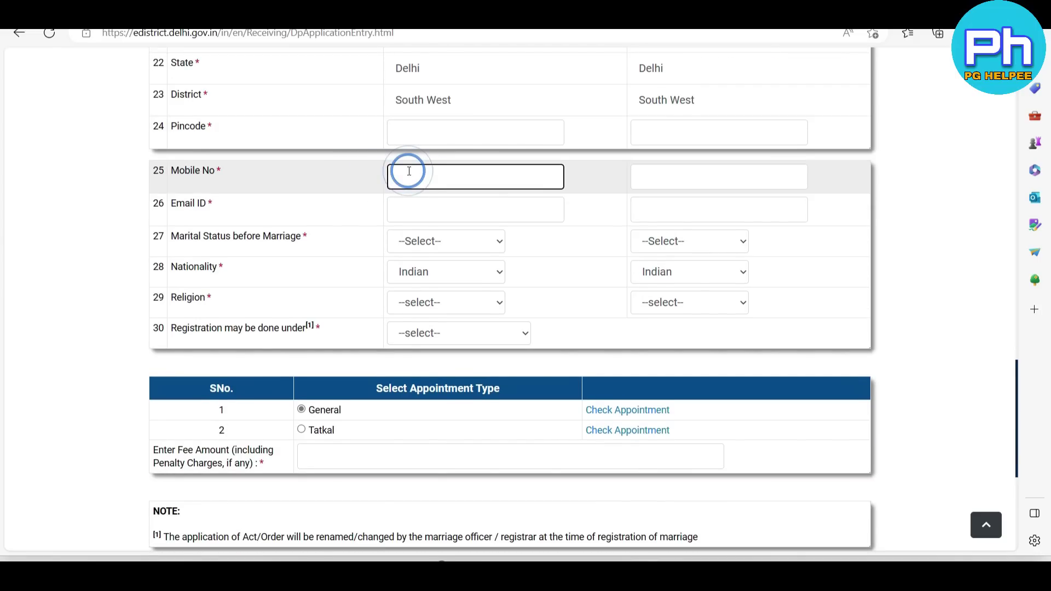
left_click(712, 173)
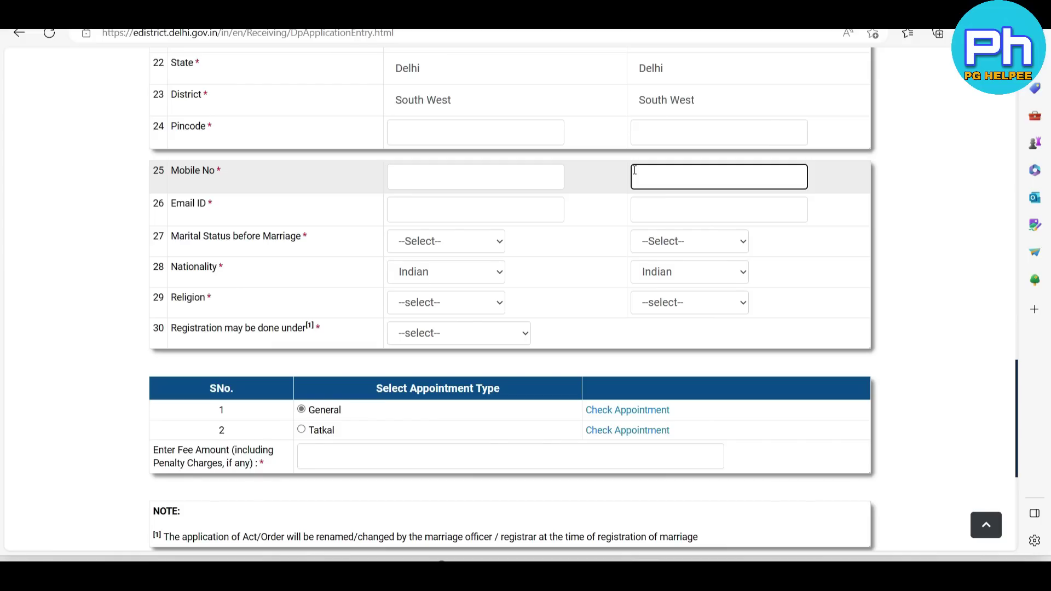
left_click(471, 197)
key("Tab")
left_click(616, 195)
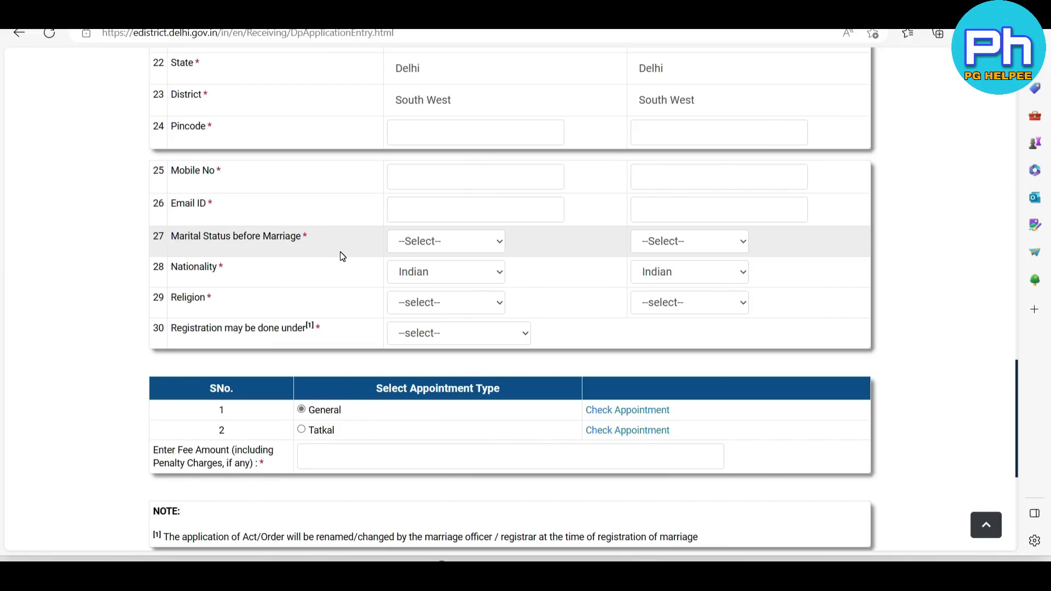
Set the marital status before marriage to Unmarried for both the groom and the bride.
left_click(445, 243)
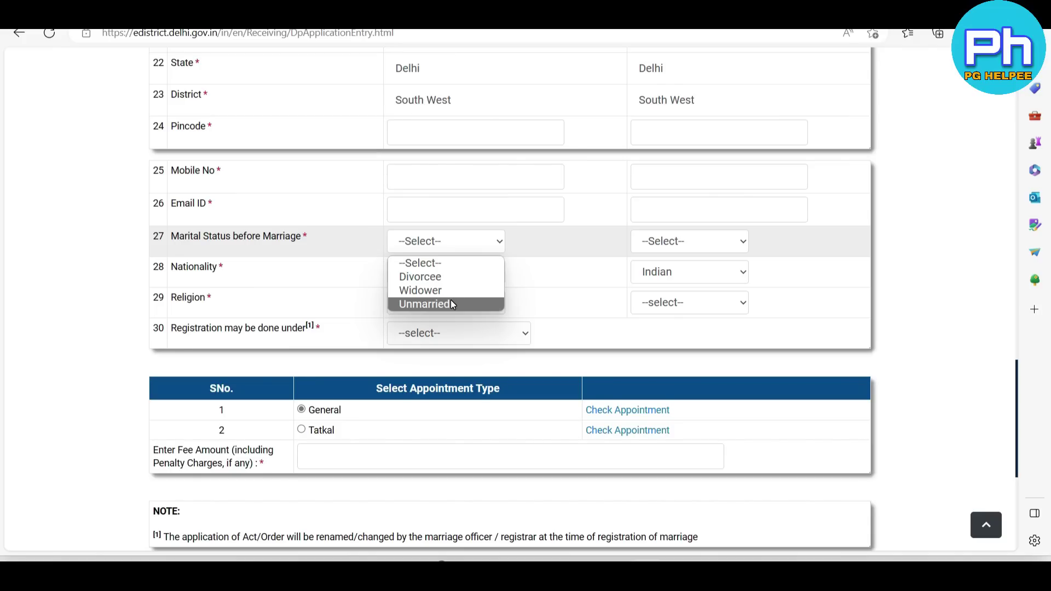
left_click(451, 303)
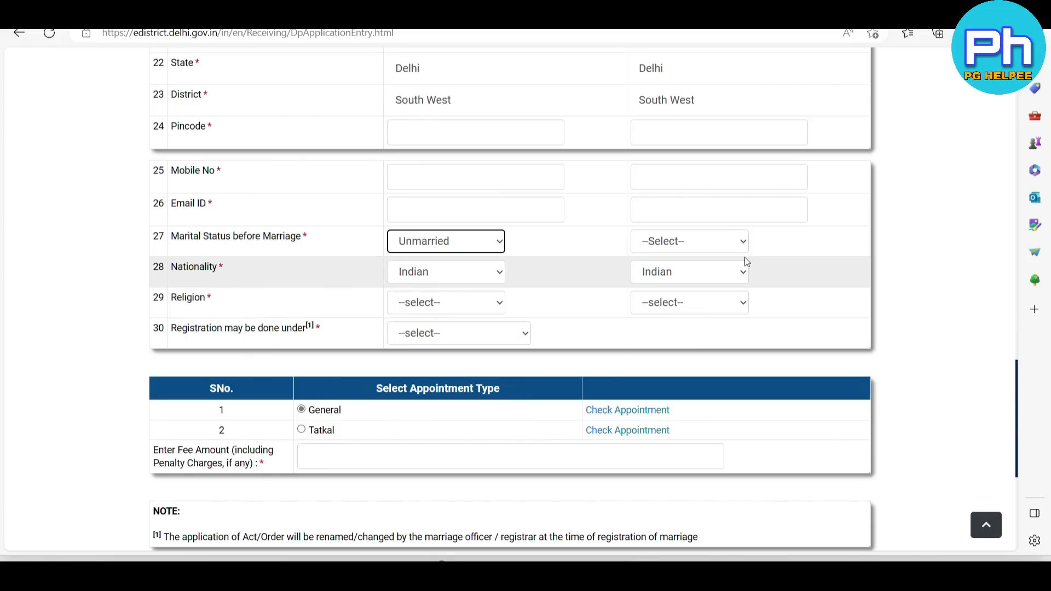
left_click(729, 169)
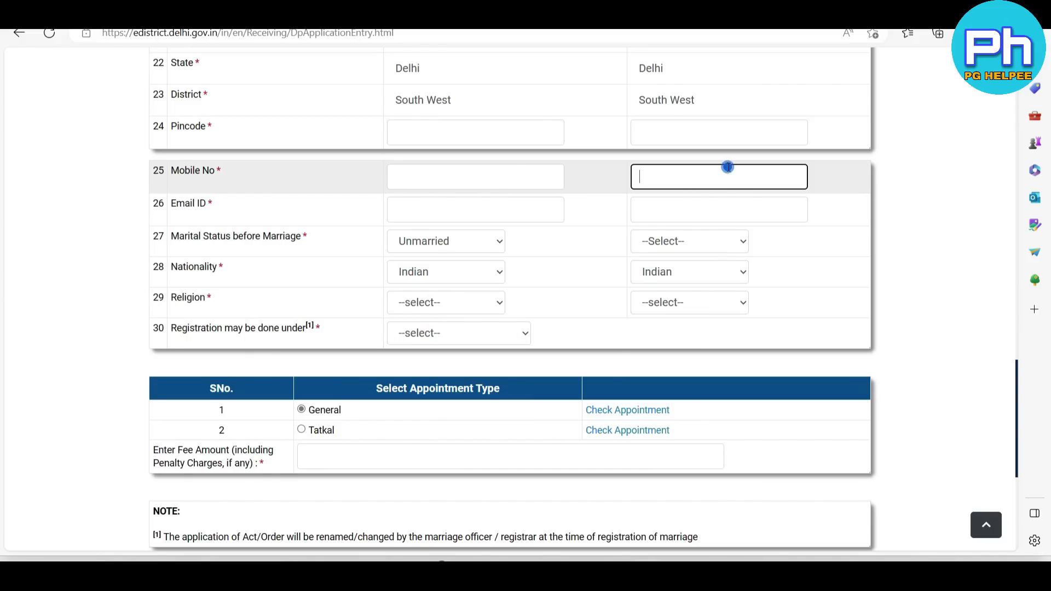
left_click(710, 216)
left_click(709, 249)
left_click(699, 301)
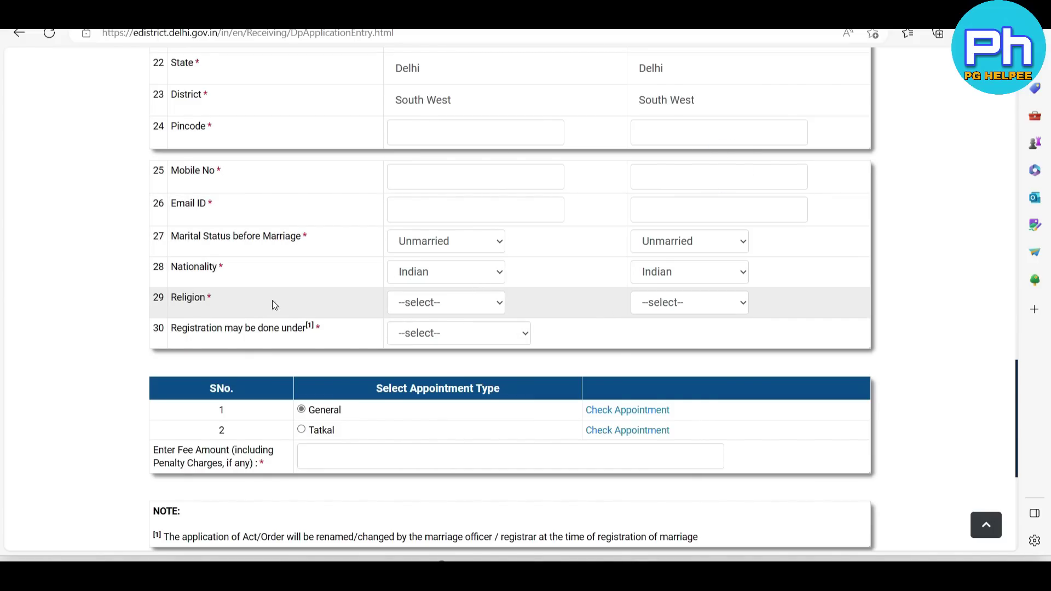
Set the religion to Hindu for the groom and the bride, and open the choice of registration act.
left_click(412, 303)
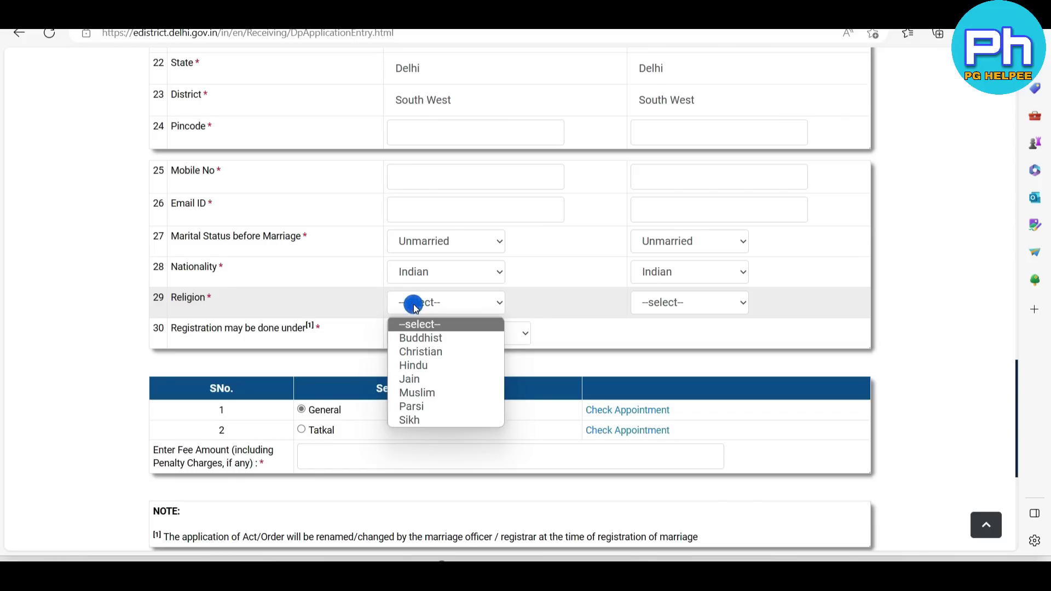
left_click(414, 365)
left_click(690, 302)
left_click(656, 365)
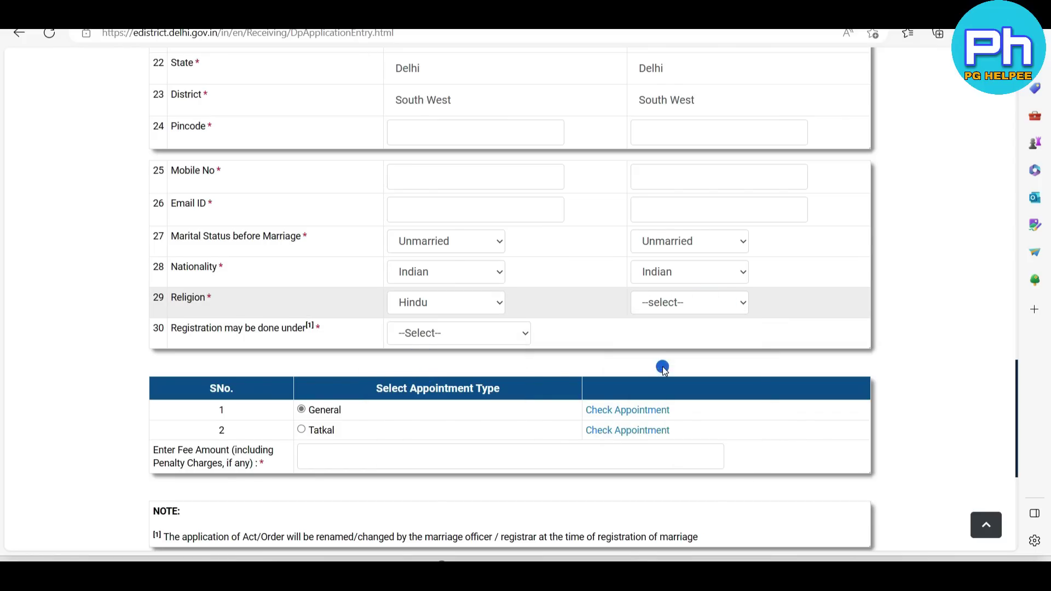
left_click(497, 342)
Set the groom's religion to Sikh and choose Anand Marriage Act for the registration.
left_click(488, 297)
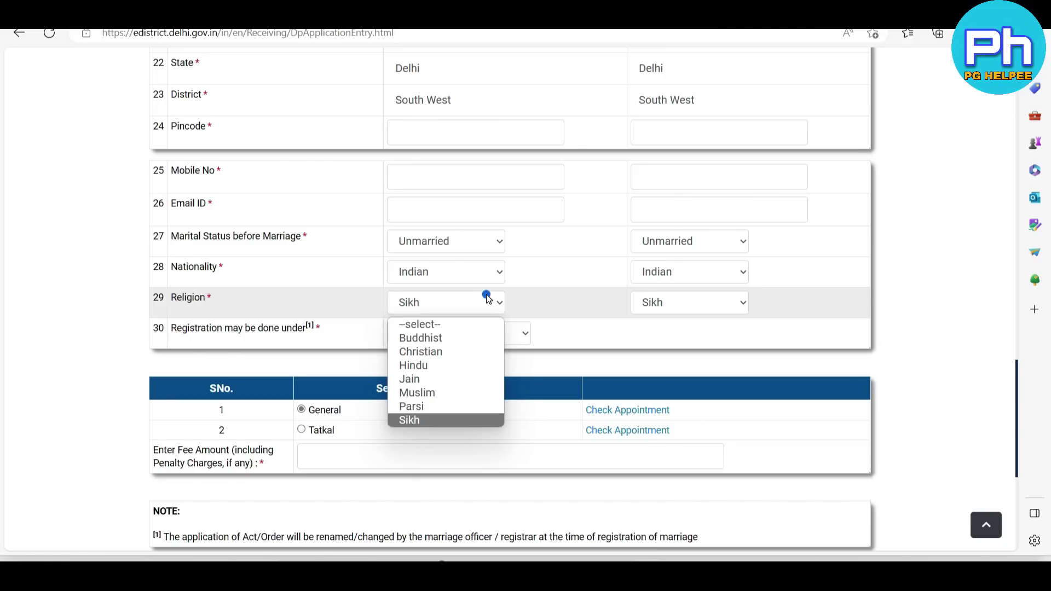
left_click(469, 367)
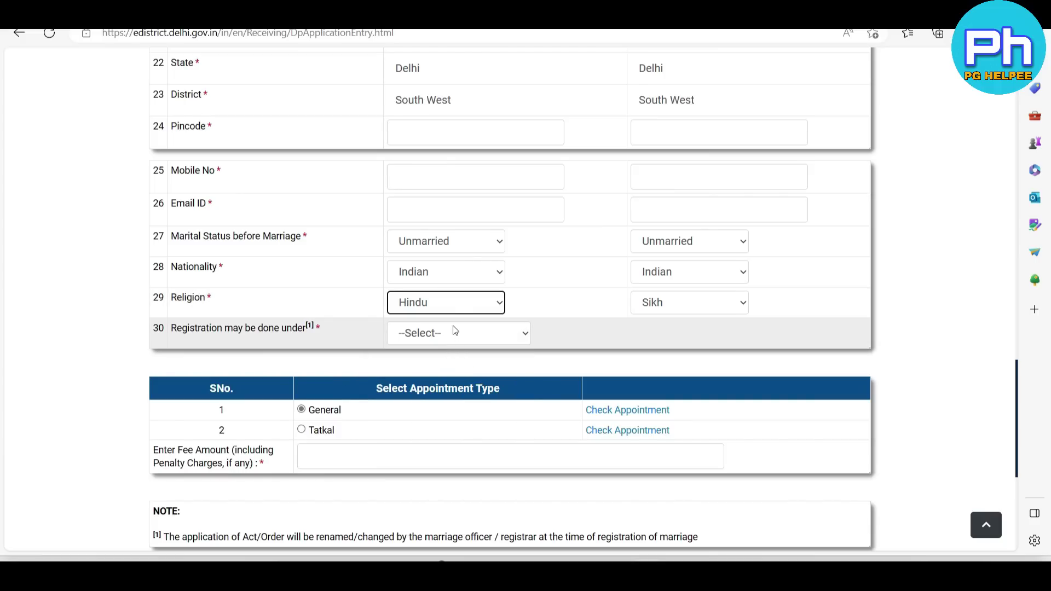
left_click(459, 306)
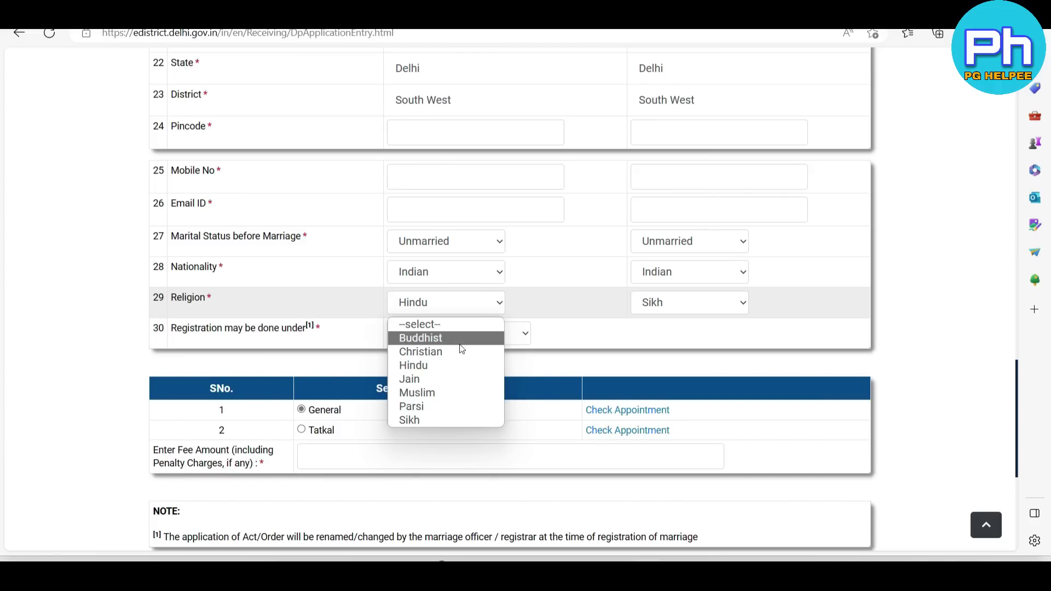
left_click(476, 417)
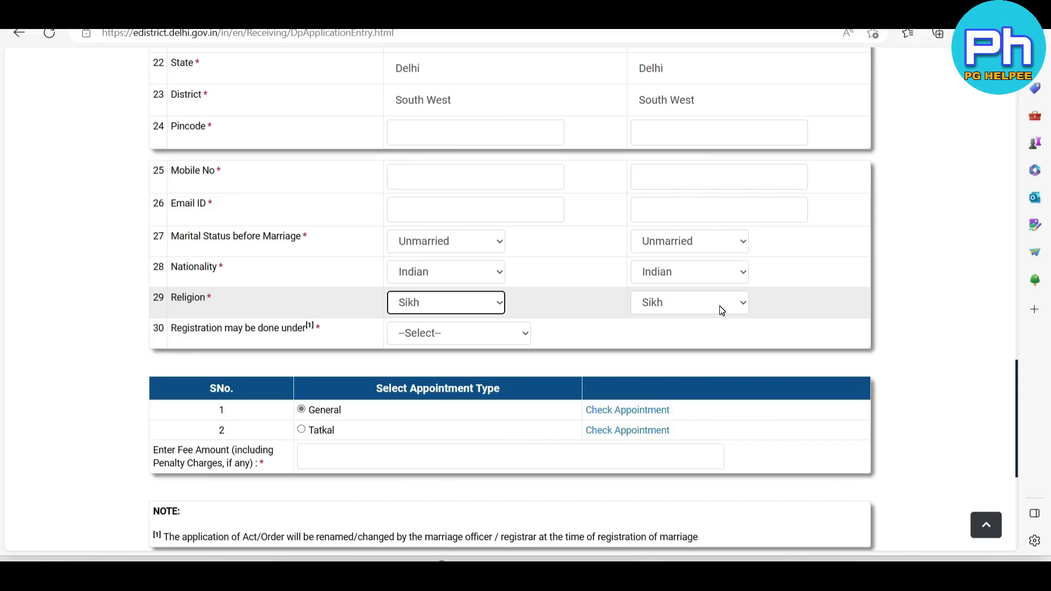
left_click(418, 335)
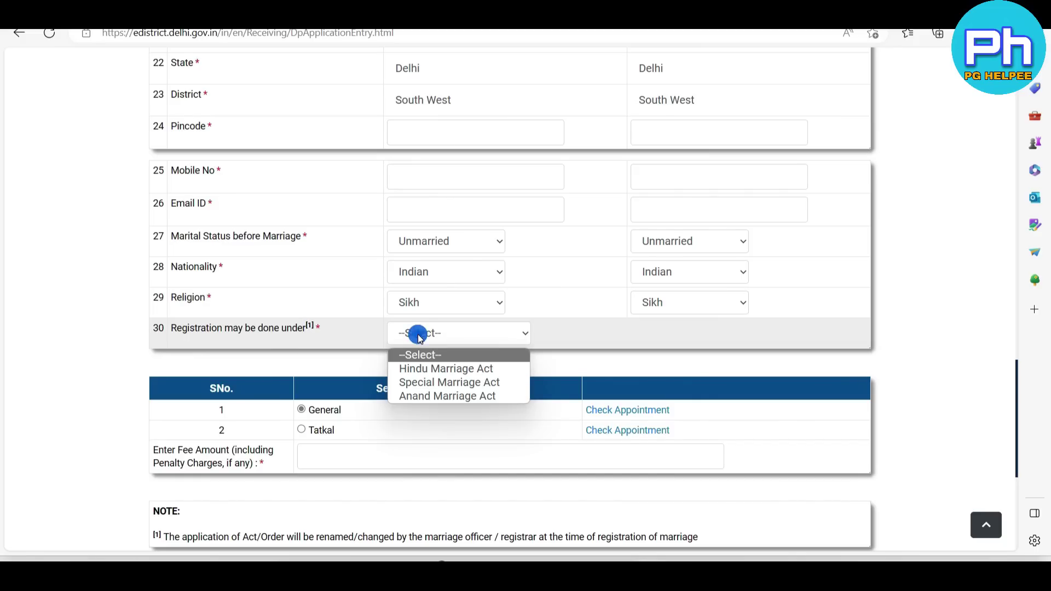
left_click(412, 396)
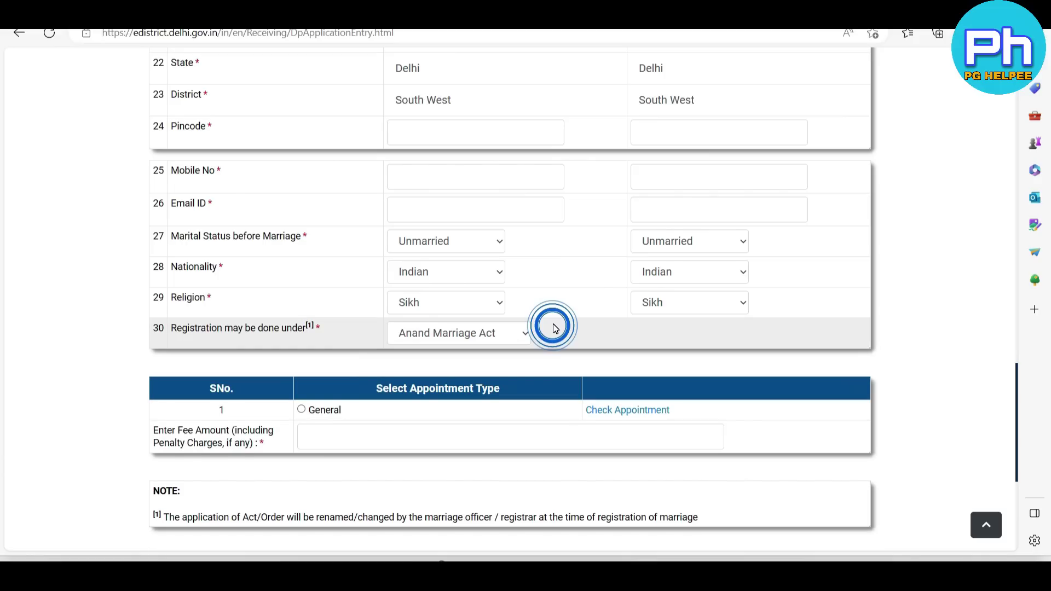
Set the religion to Muslim for both the groom and the bride, and choose Special Marriage Act for the registration.
left_click(462, 298)
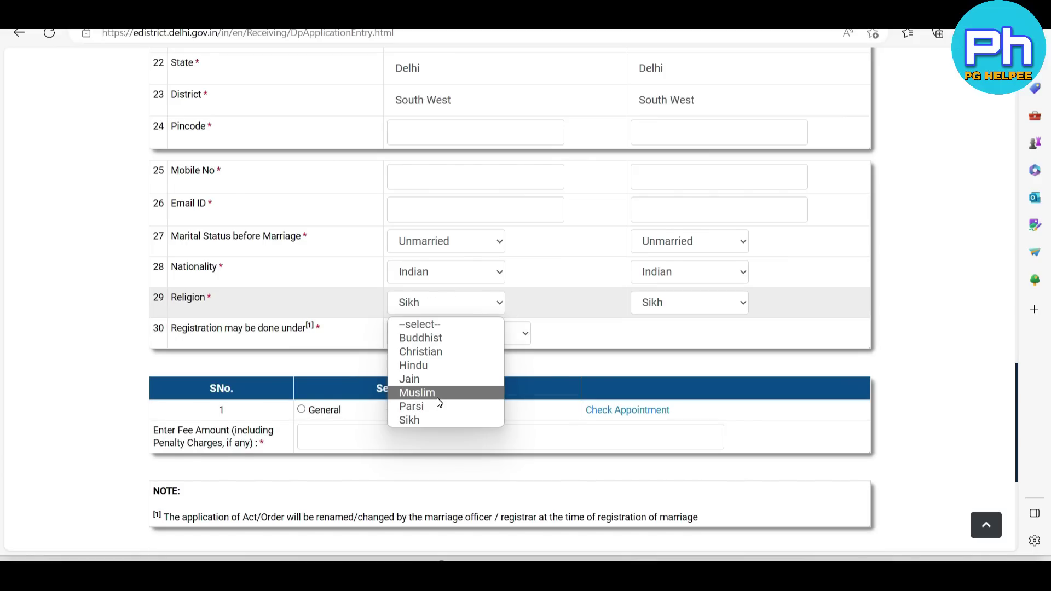
left_click(438, 399)
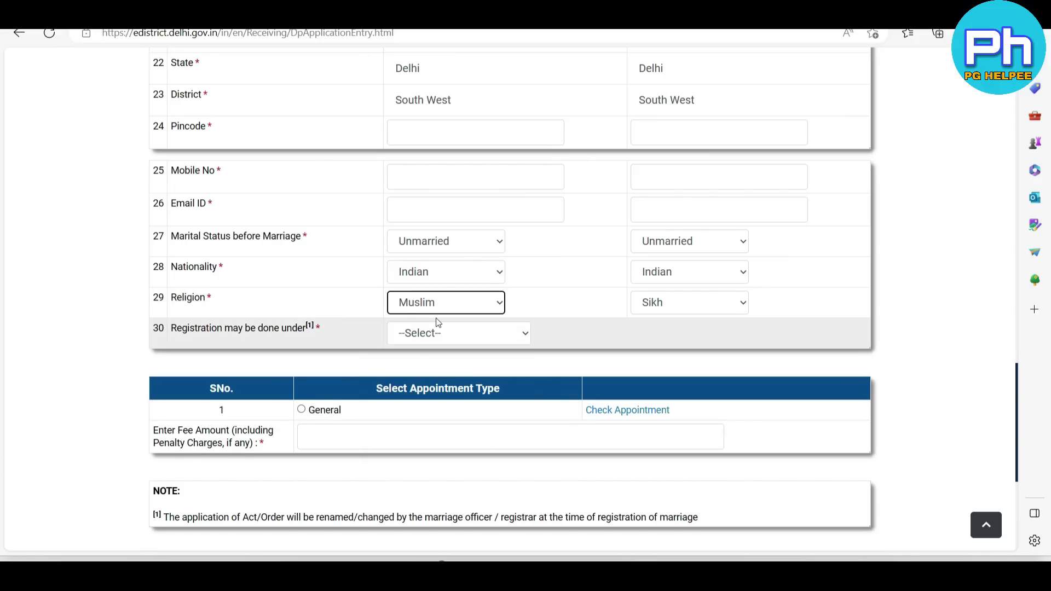
left_click(689, 302)
left_click(692, 393)
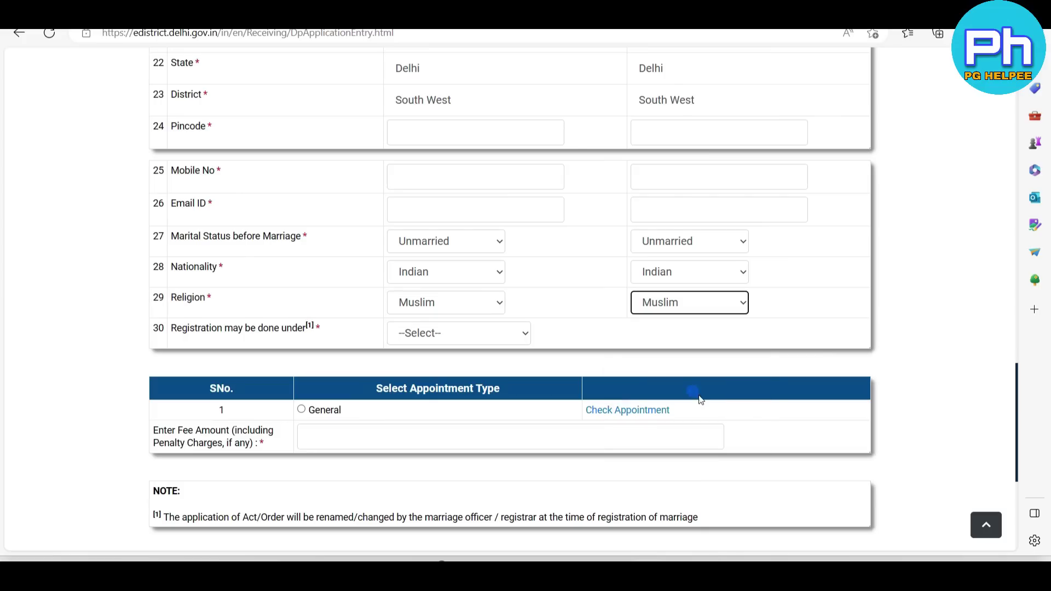
left_click(512, 336)
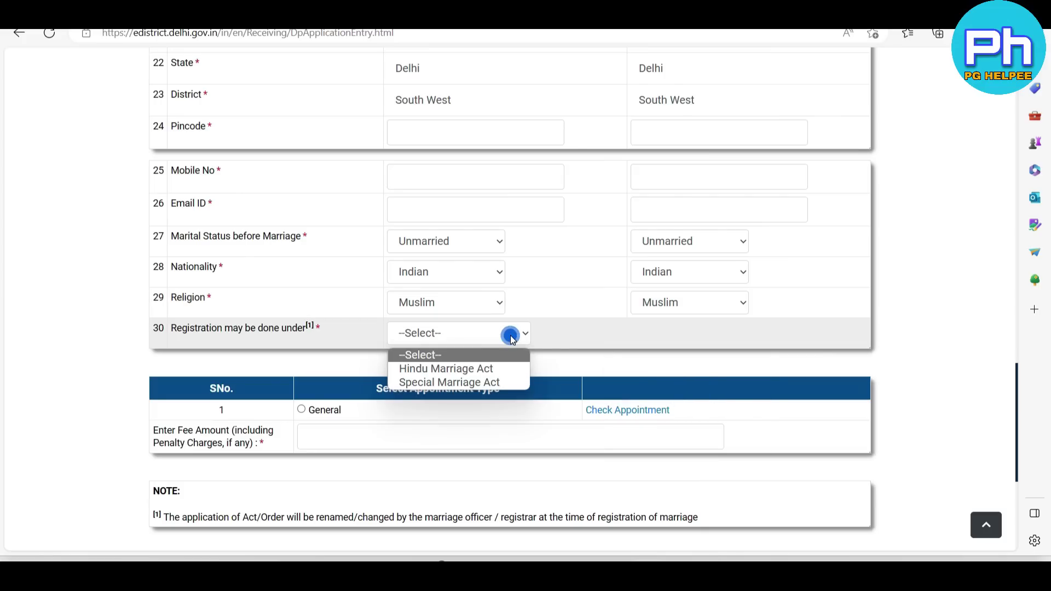
left_click(499, 382)
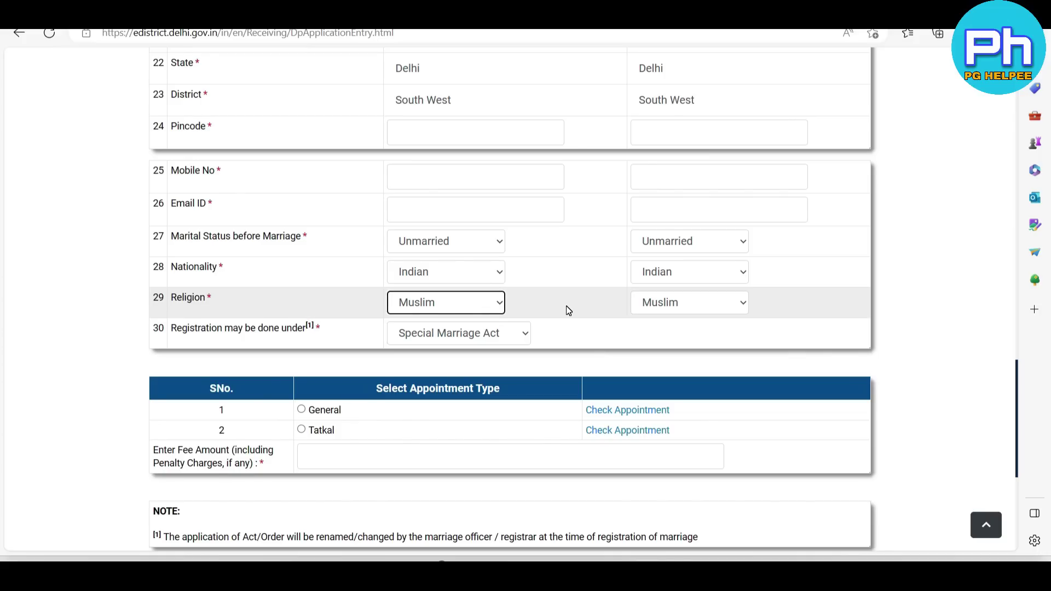
Select the General appointment type and submit the application entry with a fee amount of 2500.
scroll(567, 310, "down", 1)
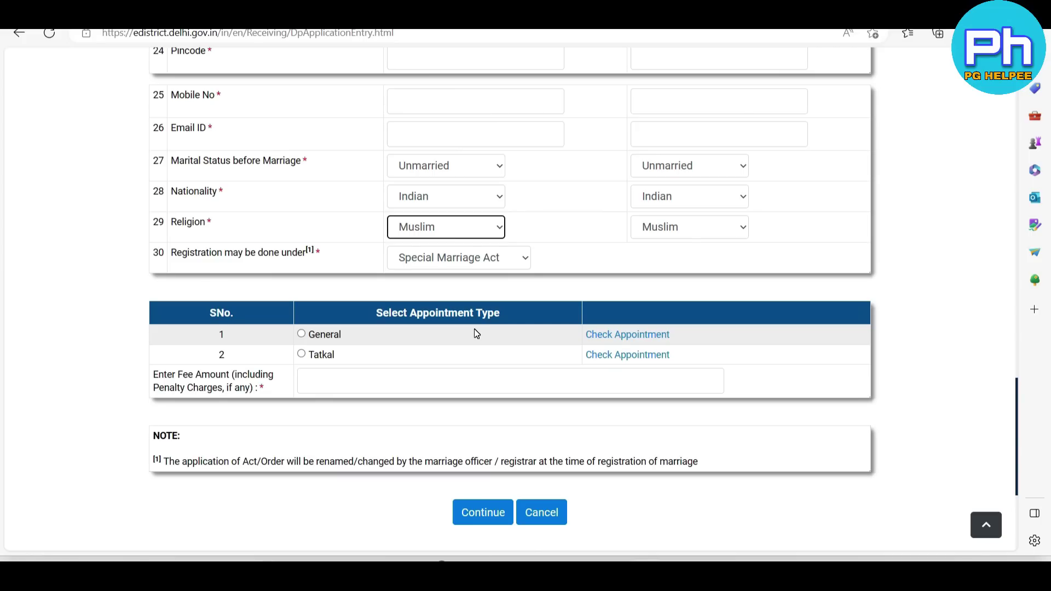
left_click(301, 333)
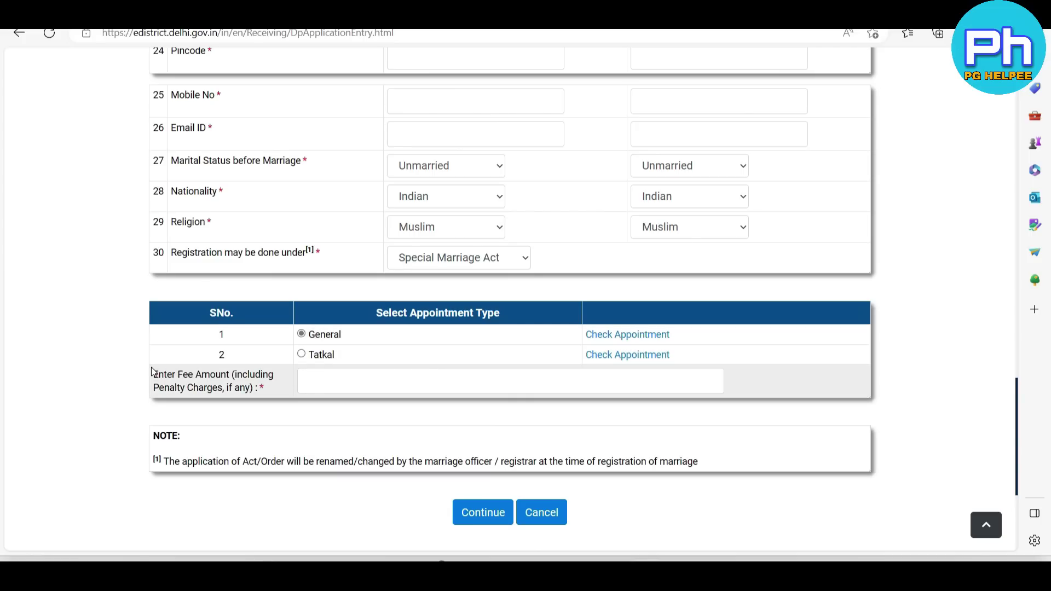
left_click_drag(151, 374, 372, 393)
left_click(371, 389)
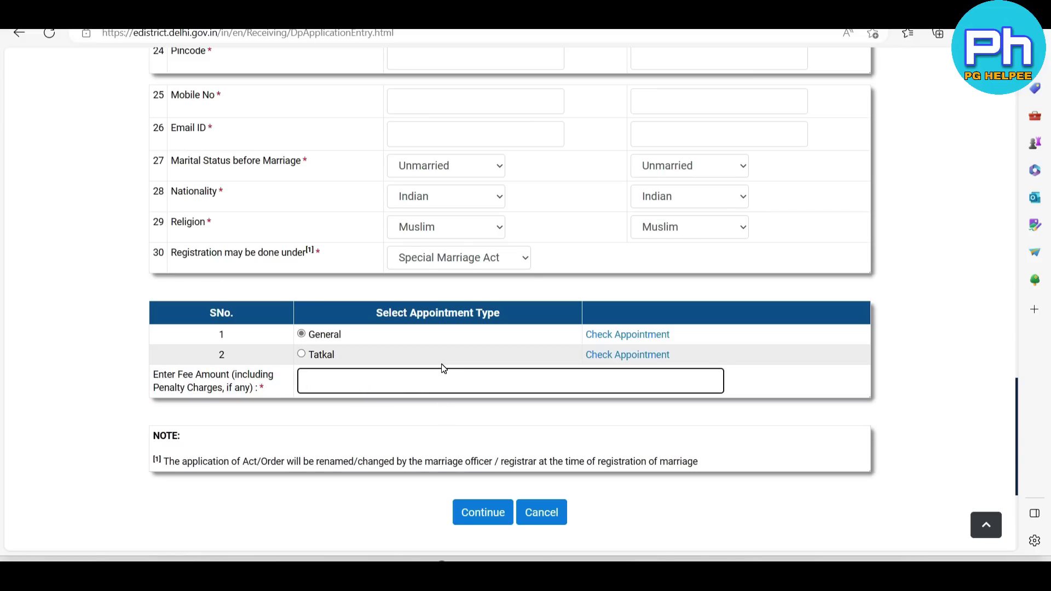
left_click(307, 384)
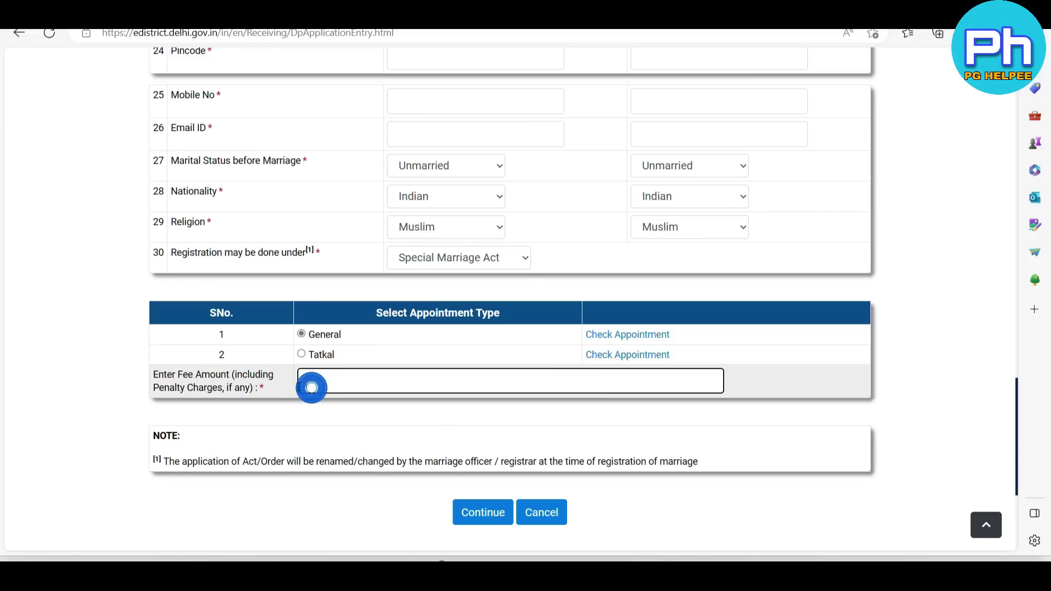
left_click(427, 528)
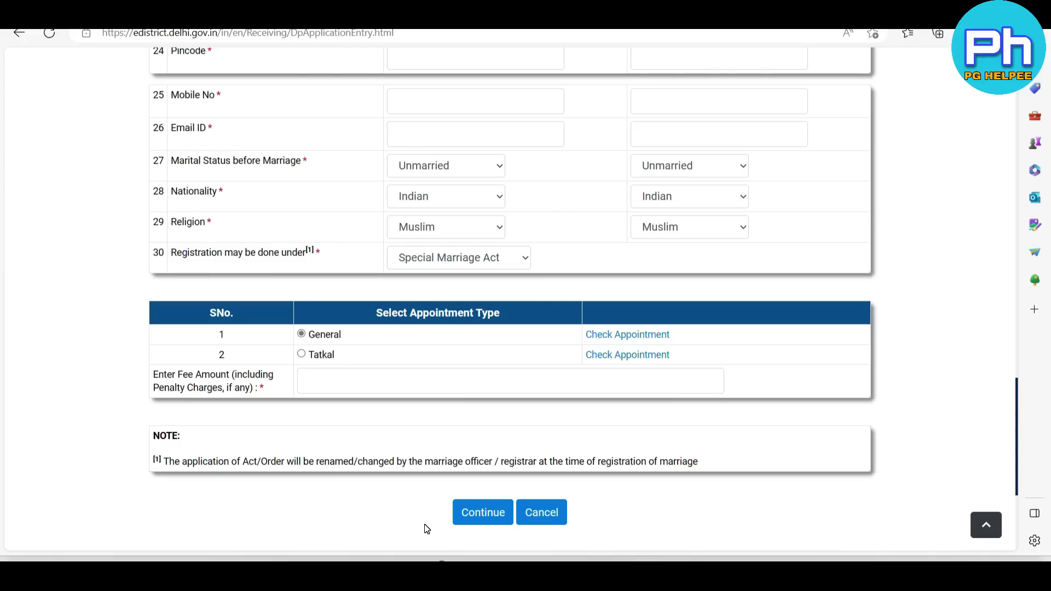
left_click(332, 388)
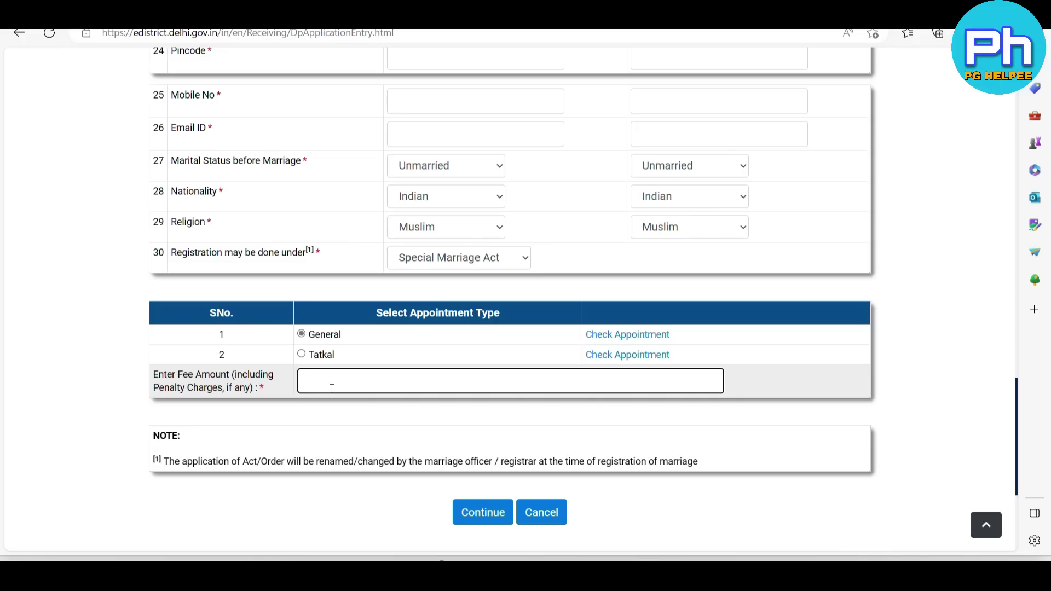
left_click(407, 439)
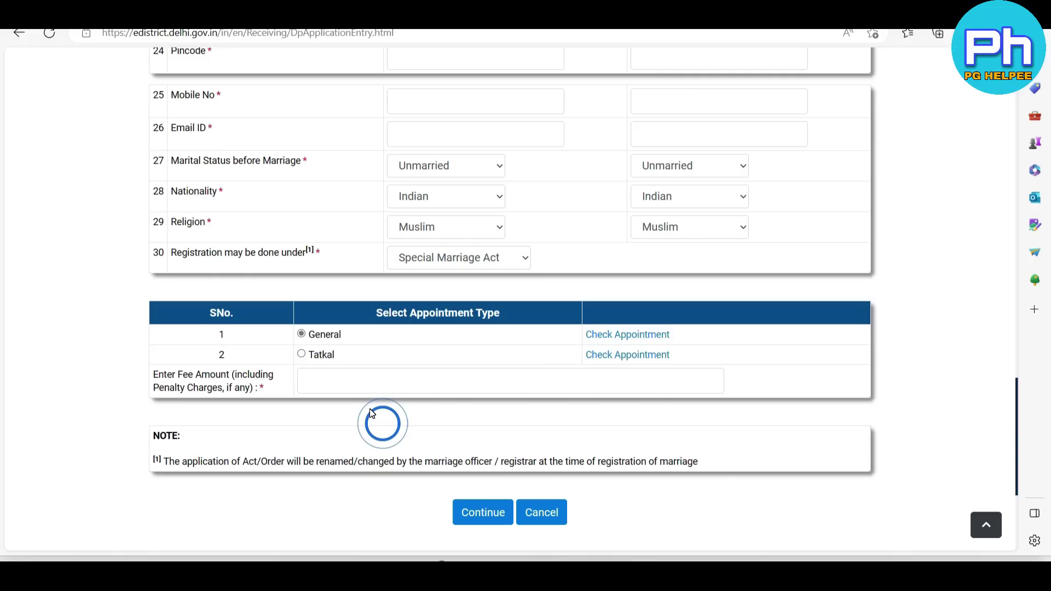
left_click(368, 390)
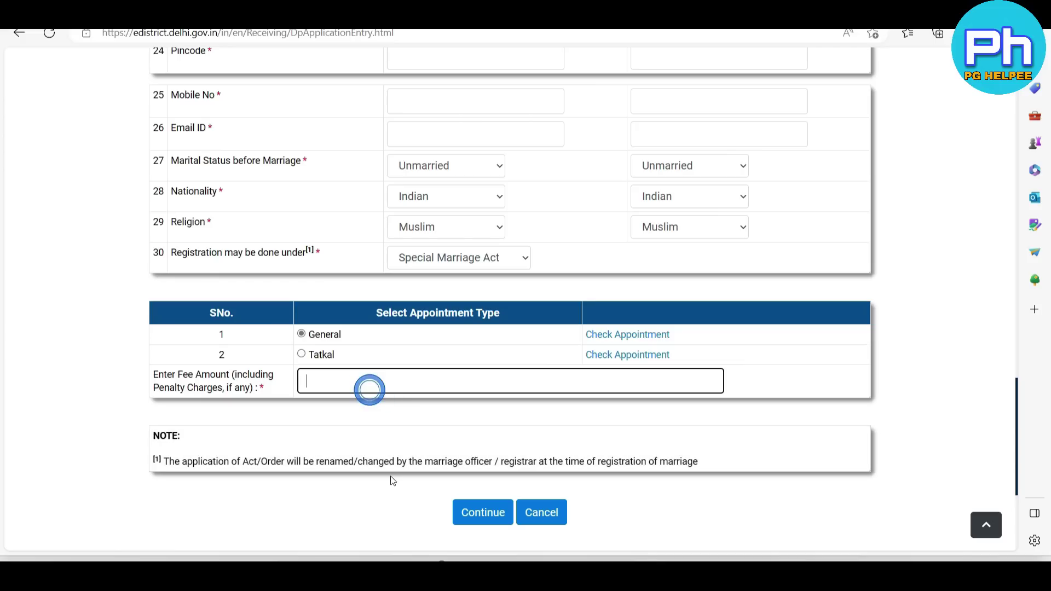
left_click(427, 499)
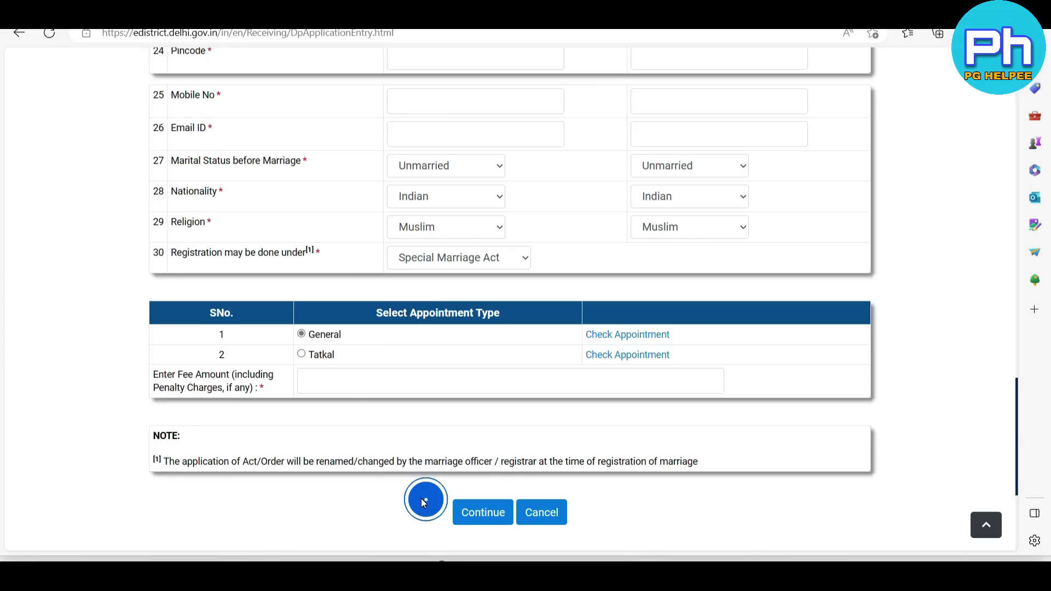
key("shift+Tab")
type("2500")
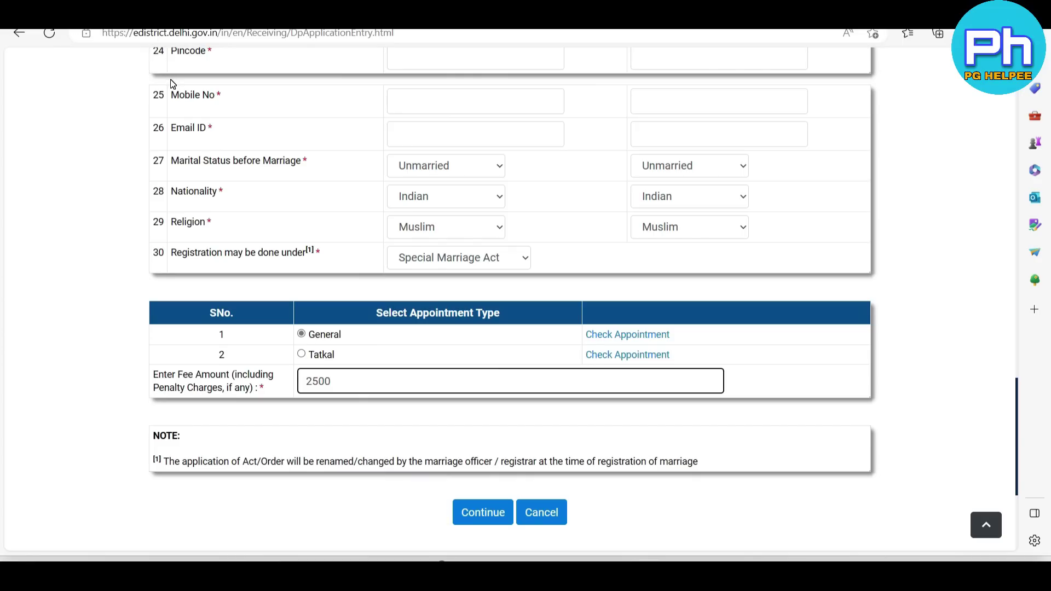
key("Return")
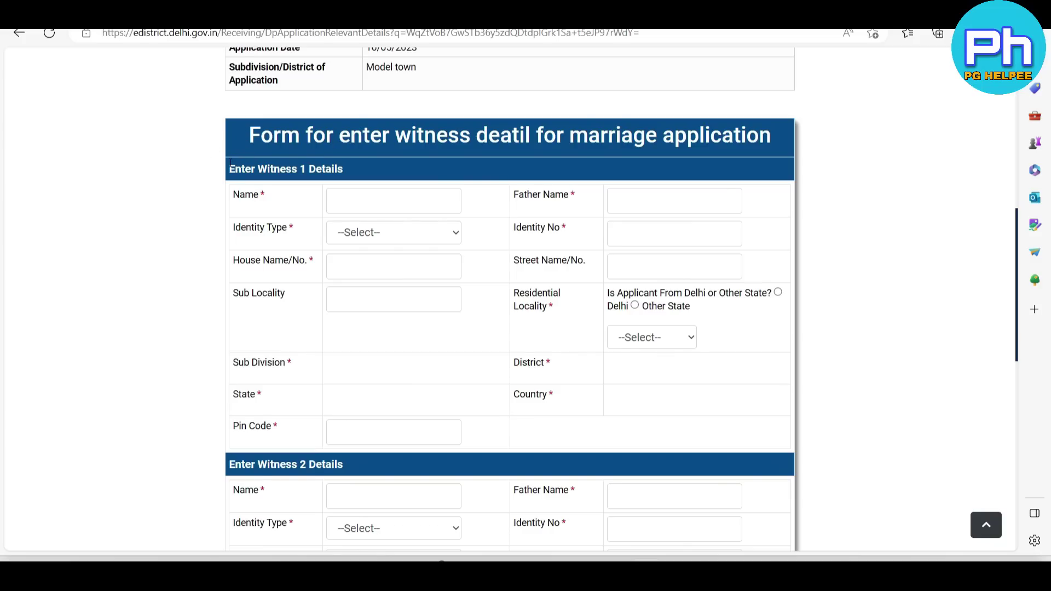
Examine the Witness 1 and Witness 2 sections, including the name and father name fields of Witness 1.
left_click_drag(227, 167, 335, 172)
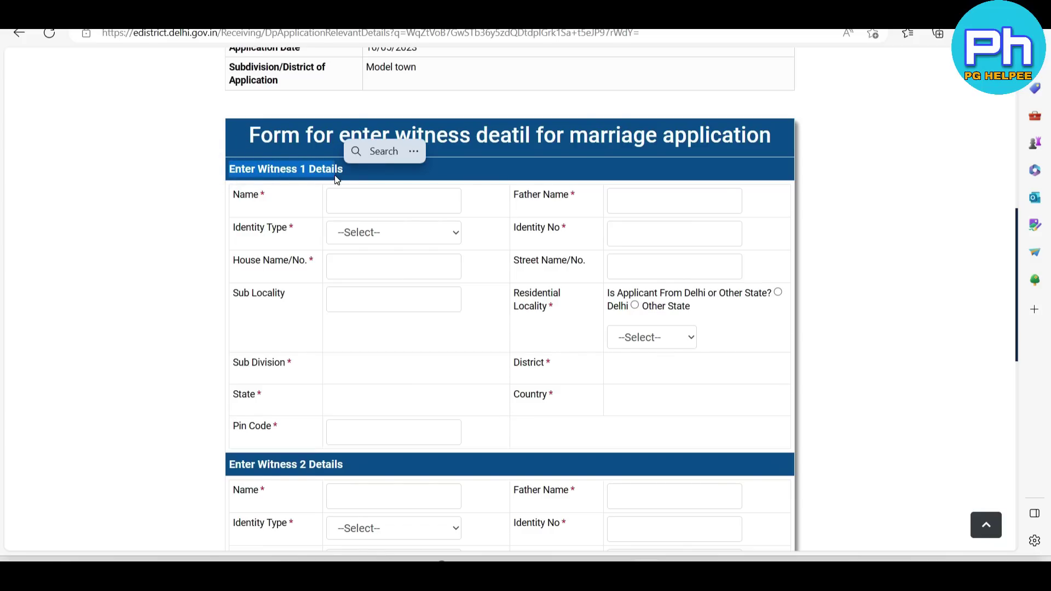
left_click(321, 221)
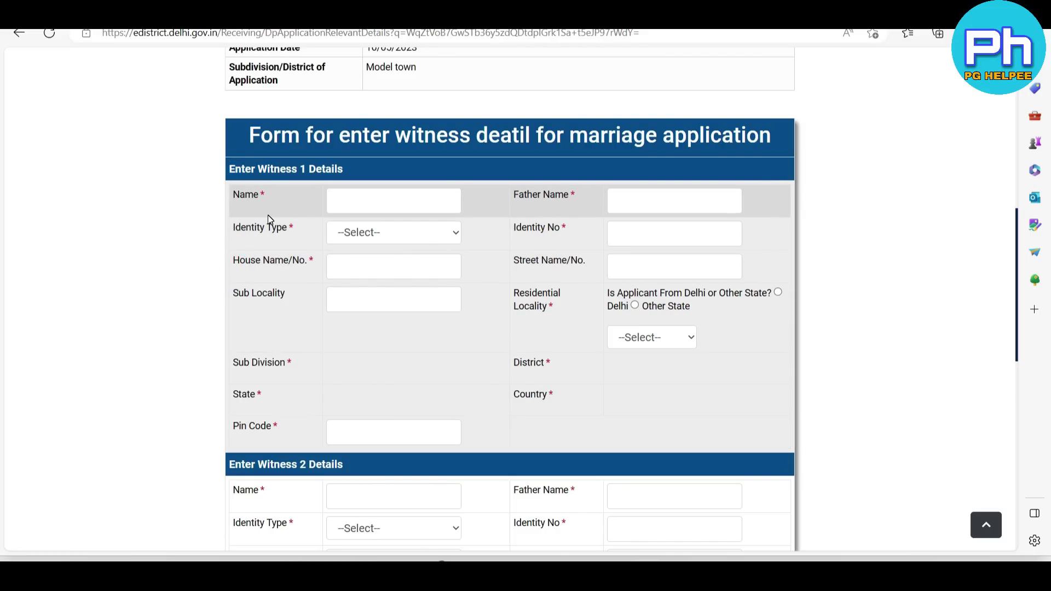
scroll(268, 215, "down", 3)
scroll(316, 315, "up", 1)
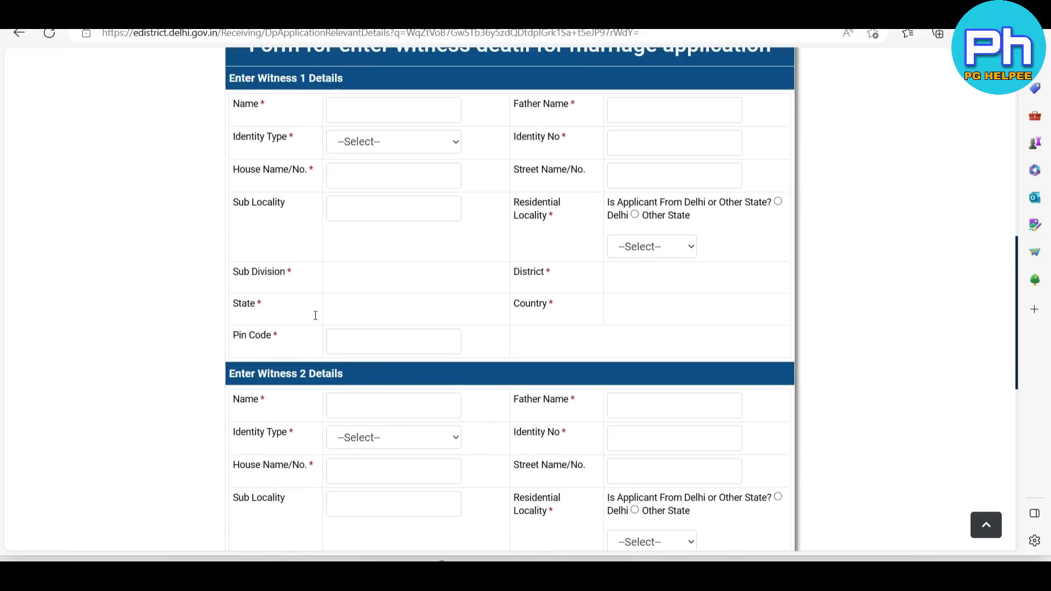
scroll(315, 315, "up", 3)
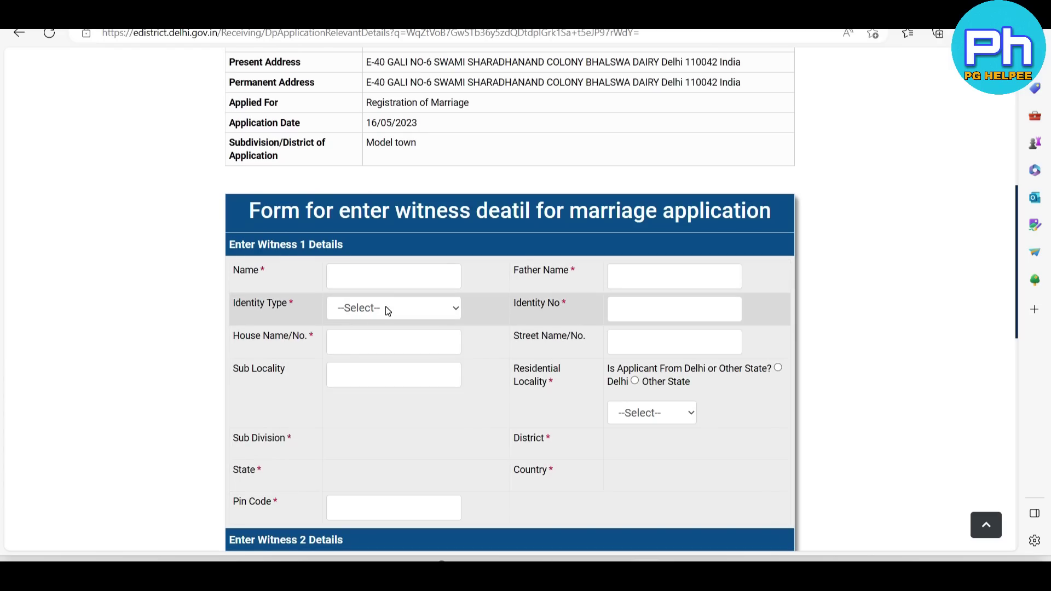
left_click(385, 275)
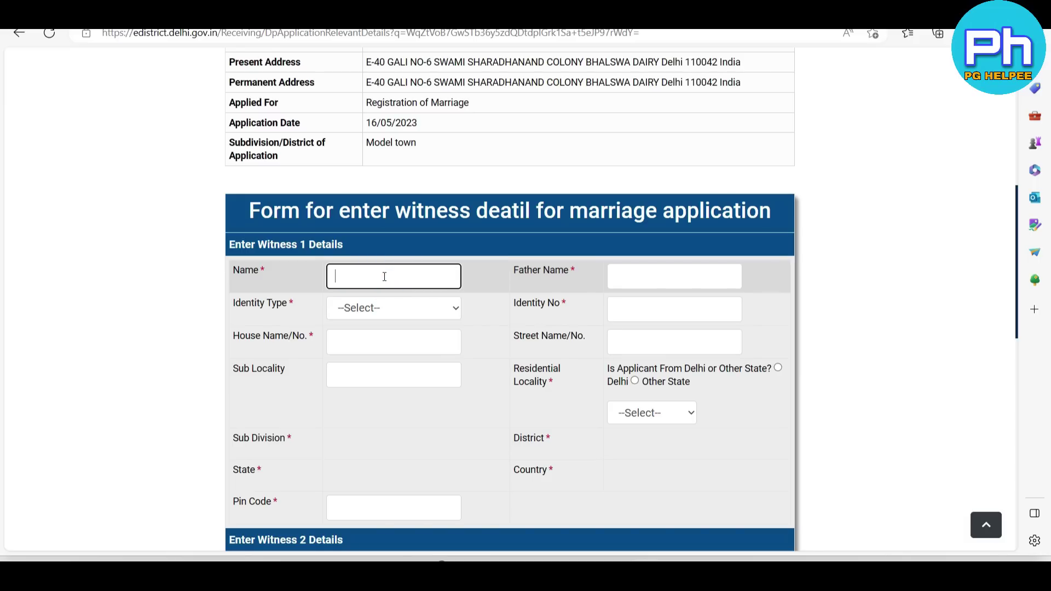
left_click(651, 278)
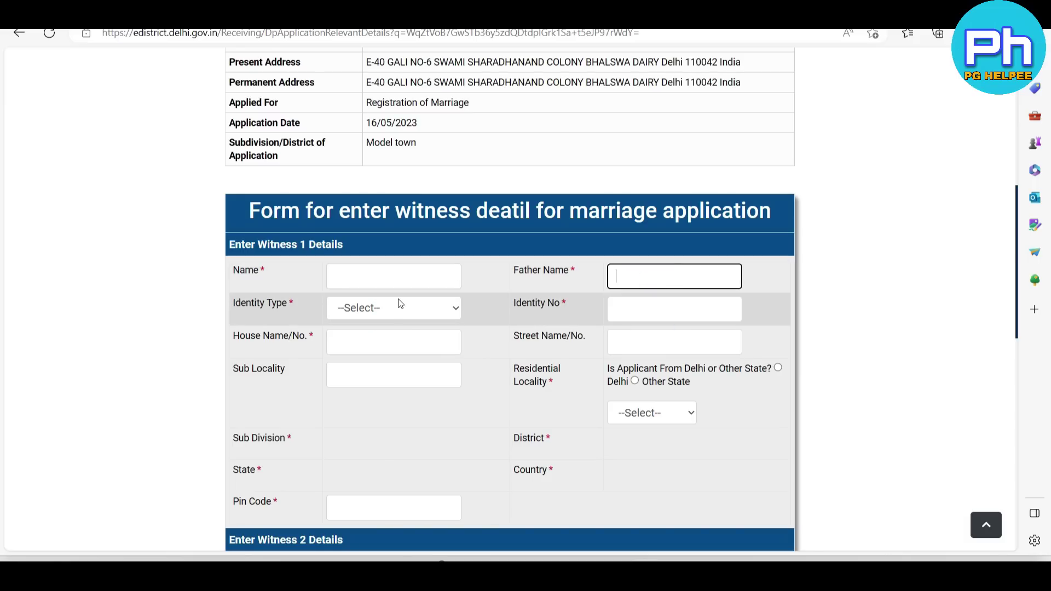
Set the identity type of Witness 1 to PAN Card and go through the identity number, house and street fields.
scroll(394, 241, "down", 1)
left_click(385, 242)
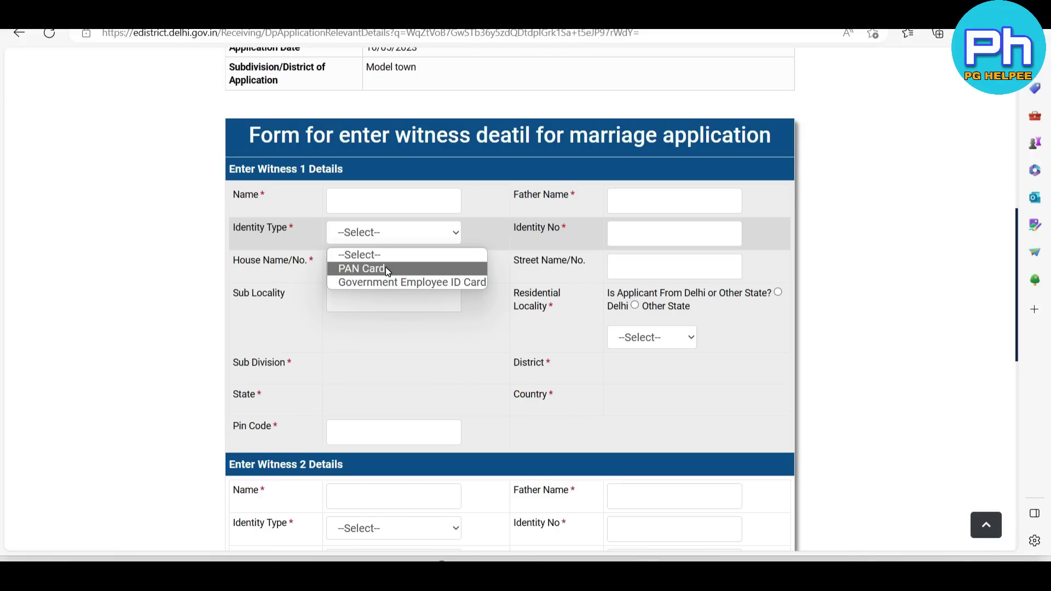
left_click(386, 267)
left_click(416, 272)
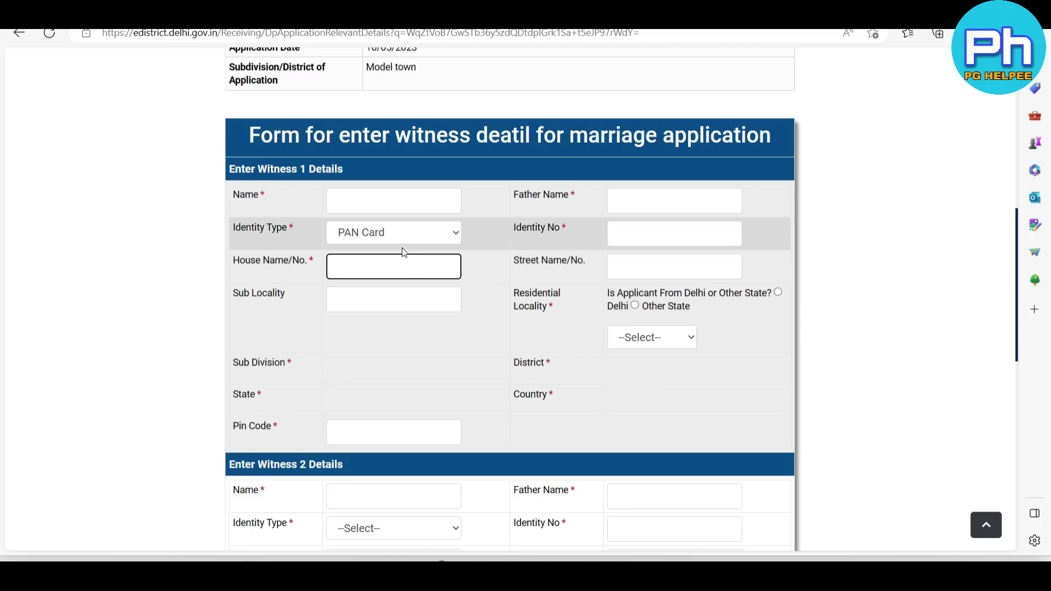
left_click(705, 271)
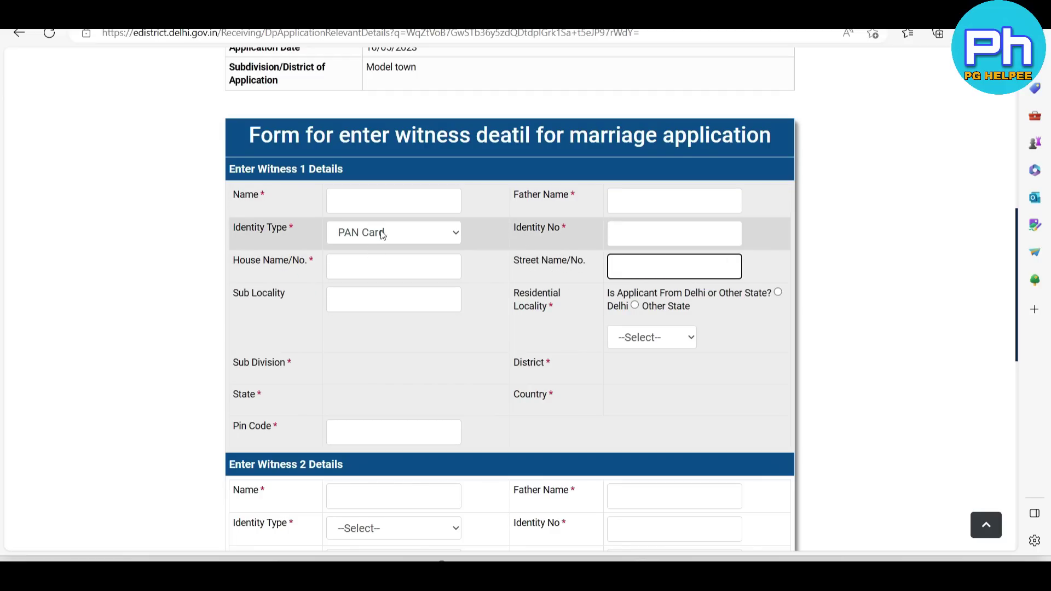
left_click(729, 242)
Set the residential locality of Witness 1 to 1-L BLOCK RAJAPUR, L-1 TO L-289 and mark the residence as Other State.
scroll(646, 306, "down", 1)
left_click(636, 267)
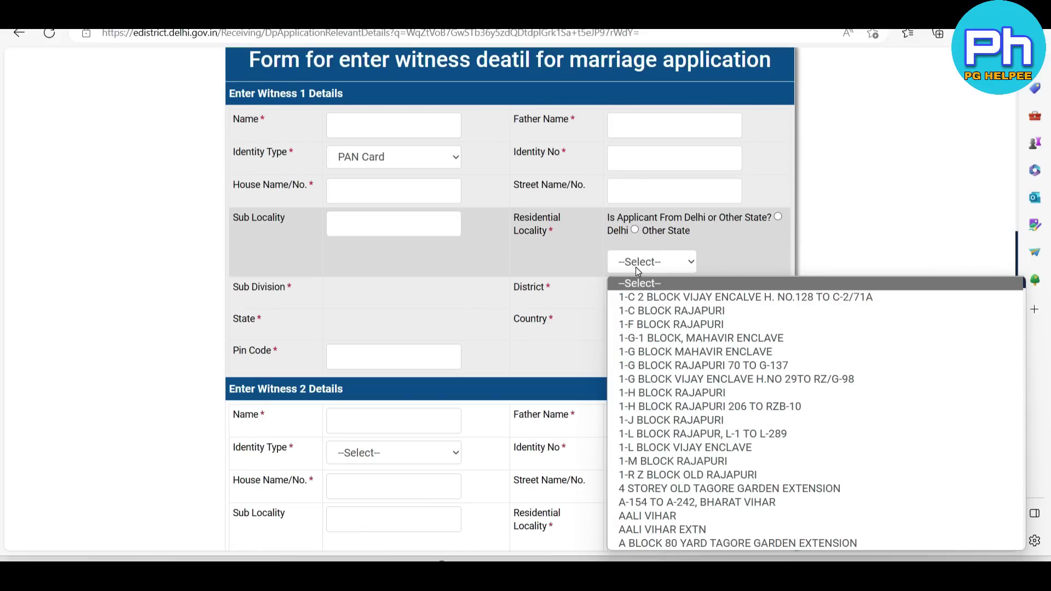
left_click(683, 432)
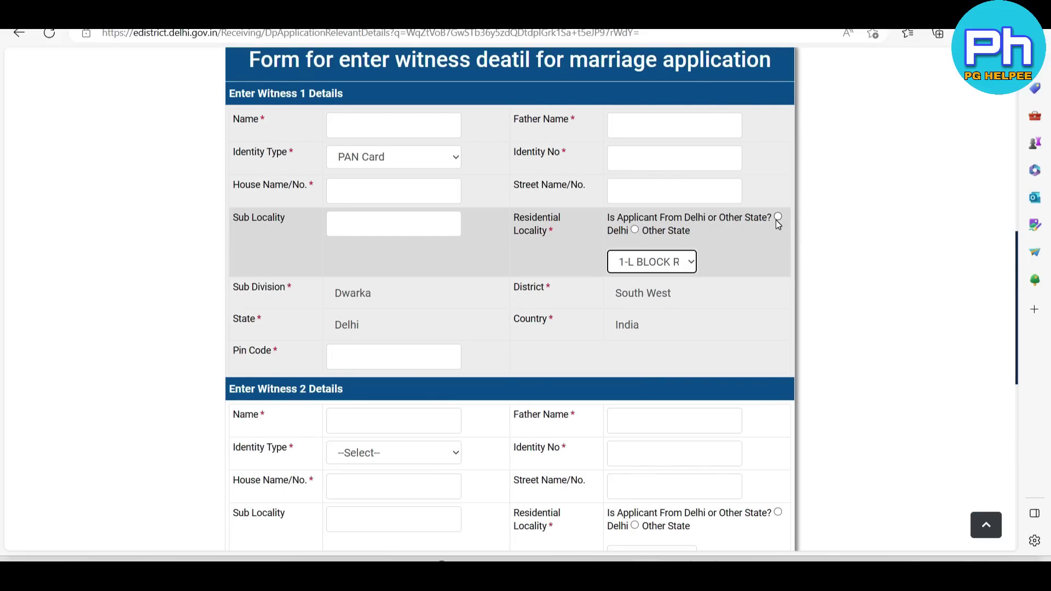
left_click(777, 219)
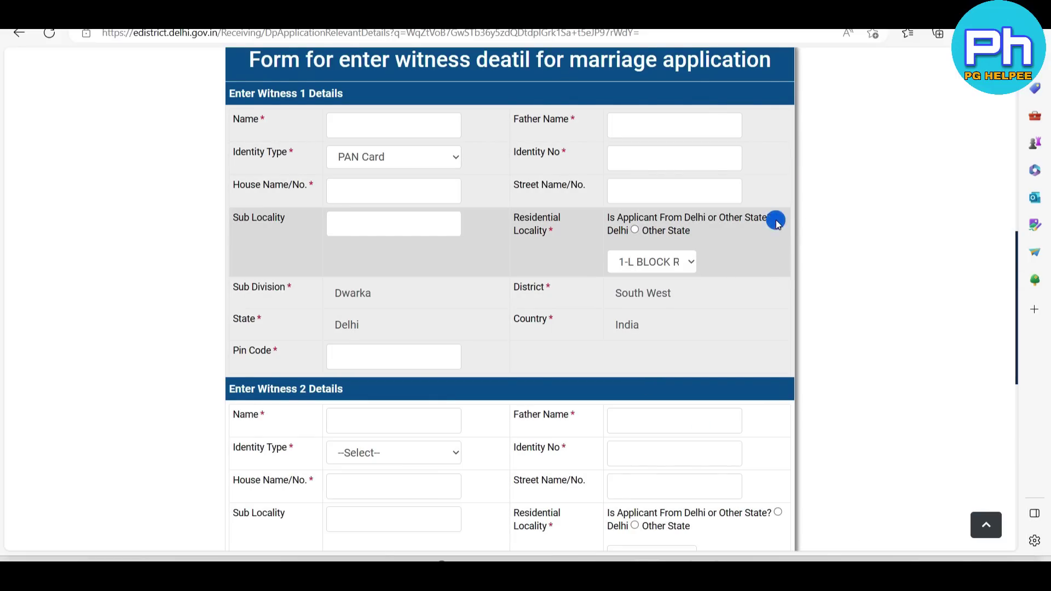
left_click(636, 230)
Set the identity type of Witness 2 to PAN Card and mark the residence as Delhi.
scroll(359, 115, "down", 5)
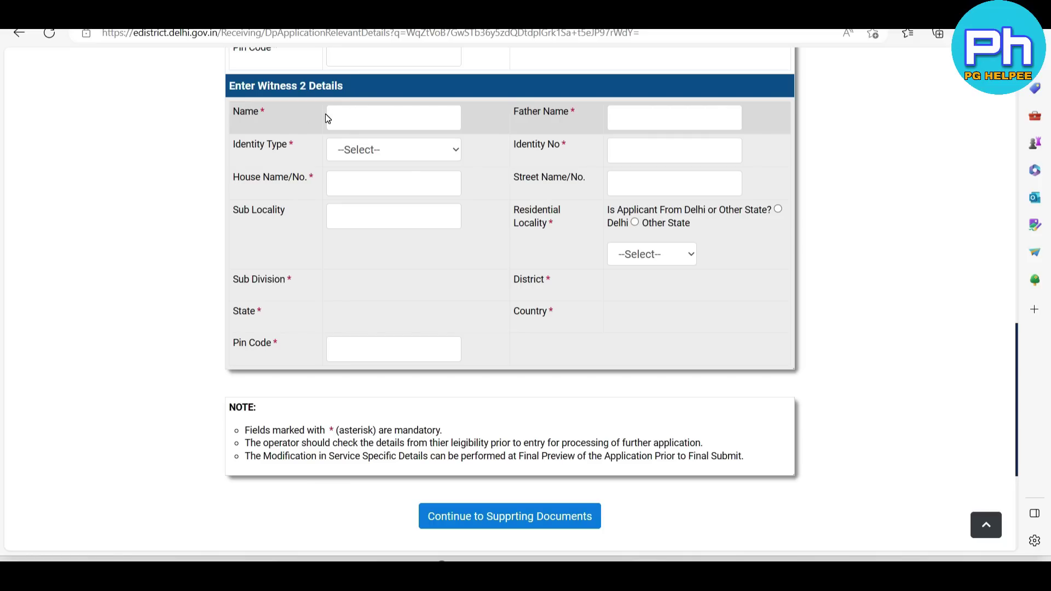
left_click(336, 116)
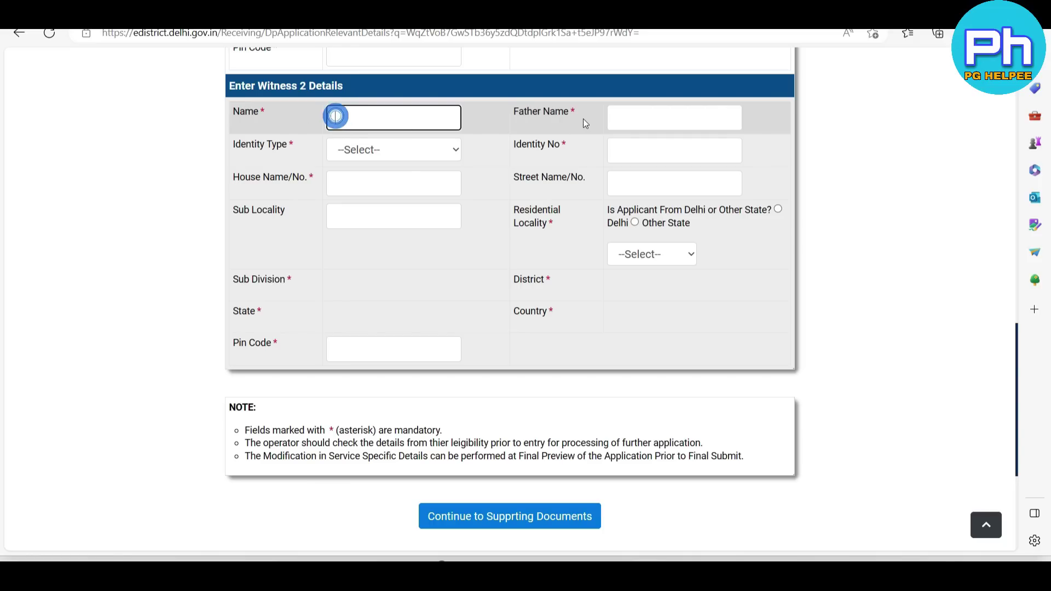
left_click(615, 117)
left_click(376, 162)
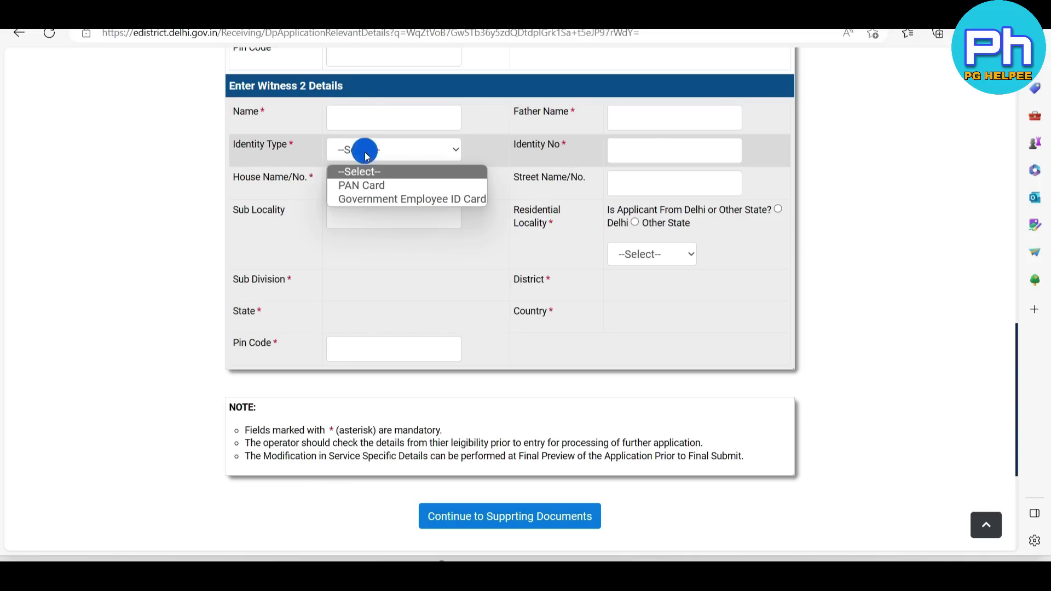
left_click(380, 188)
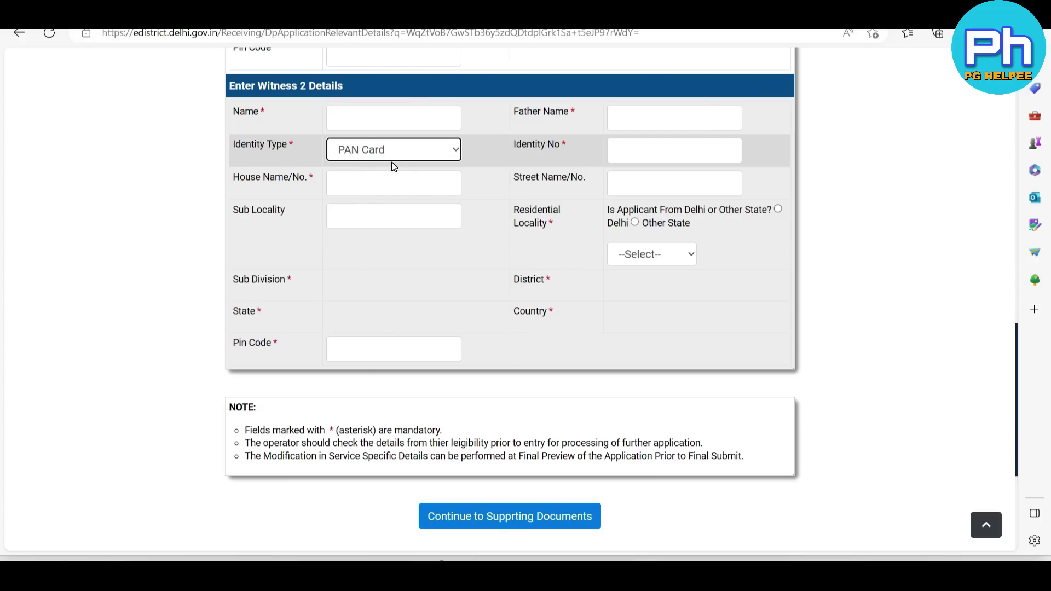
key("Tab")
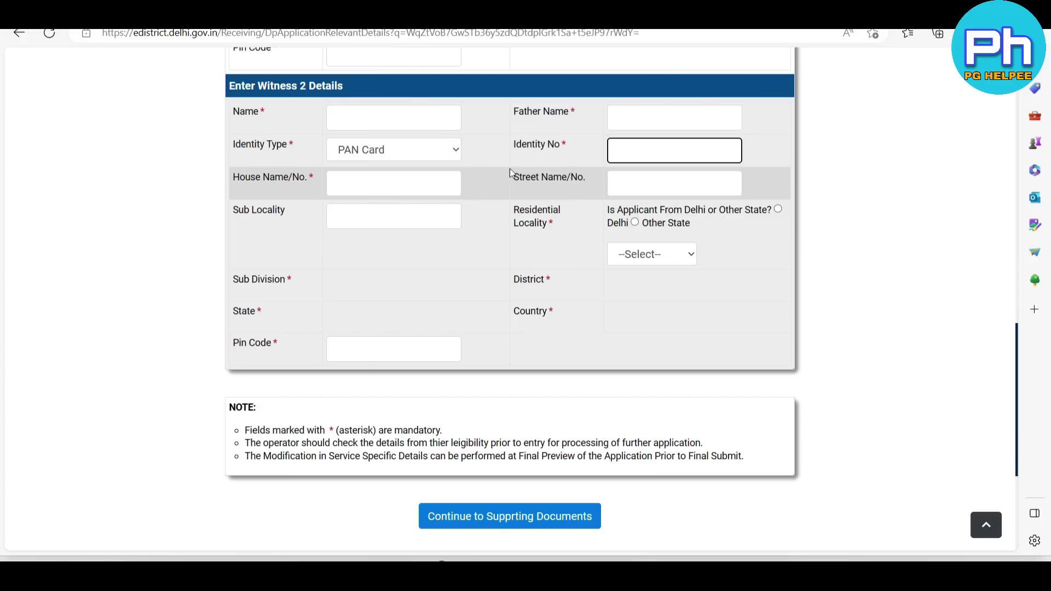
left_click(630, 144)
left_click(435, 186)
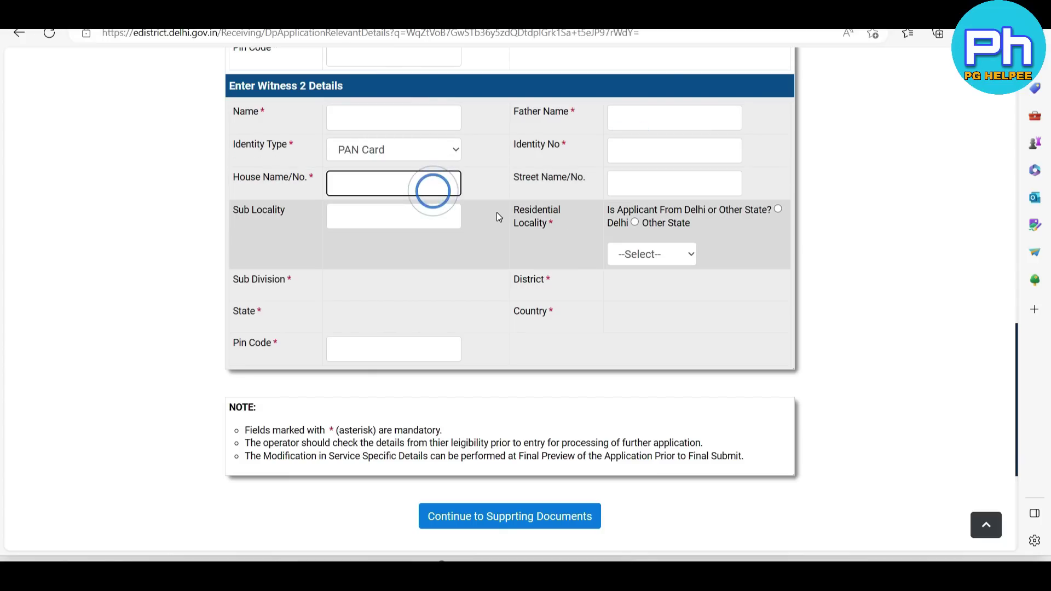
left_click(777, 209)
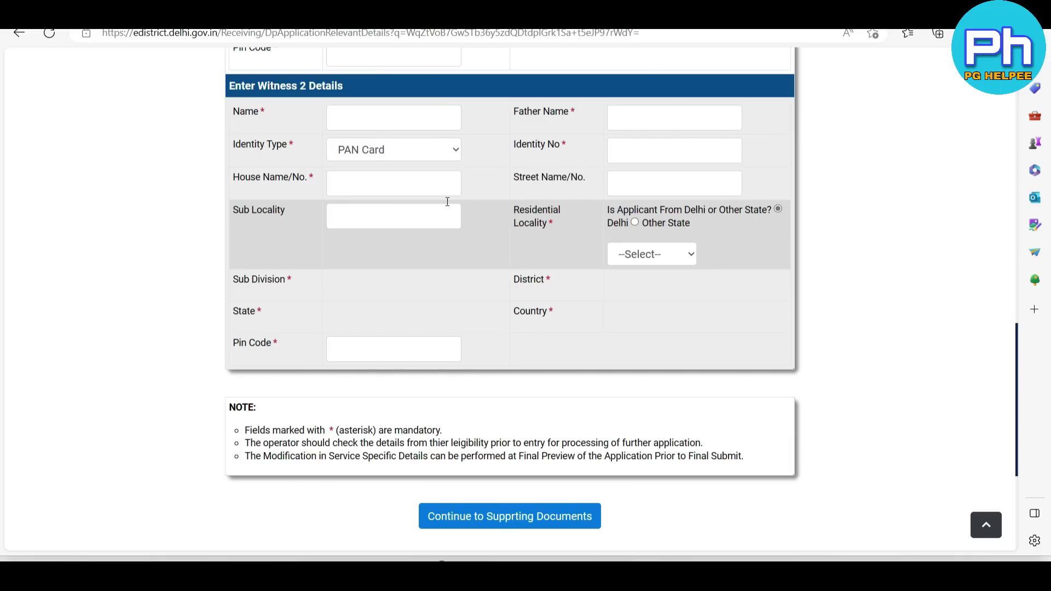
Set the residential locality of Witness 2 to the 1-H BLOCK entry and continue to the supporting documents.
left_click(650, 253)
left_click(652, 379)
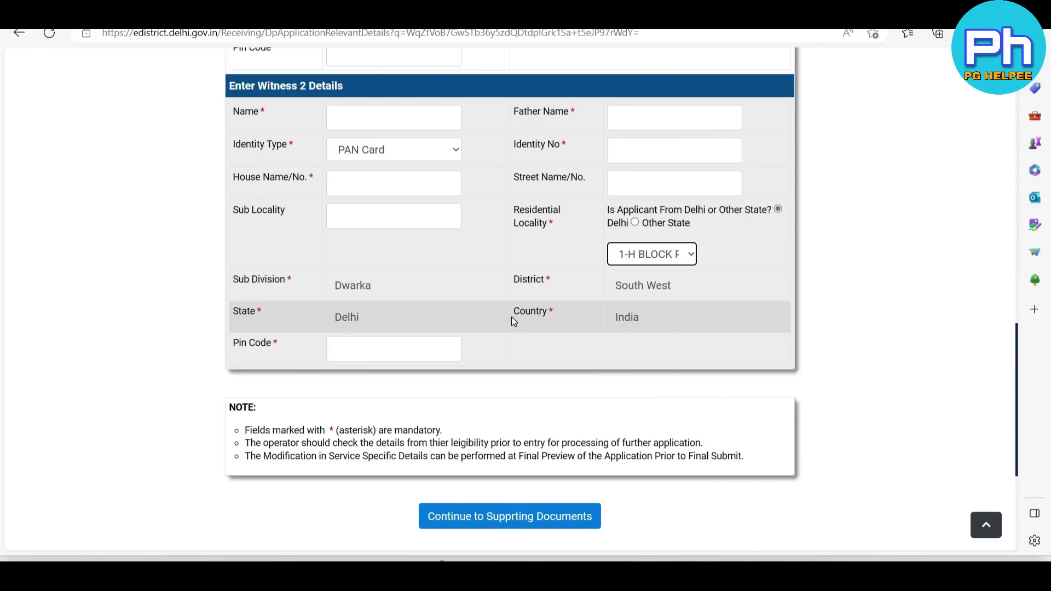
left_click(384, 350)
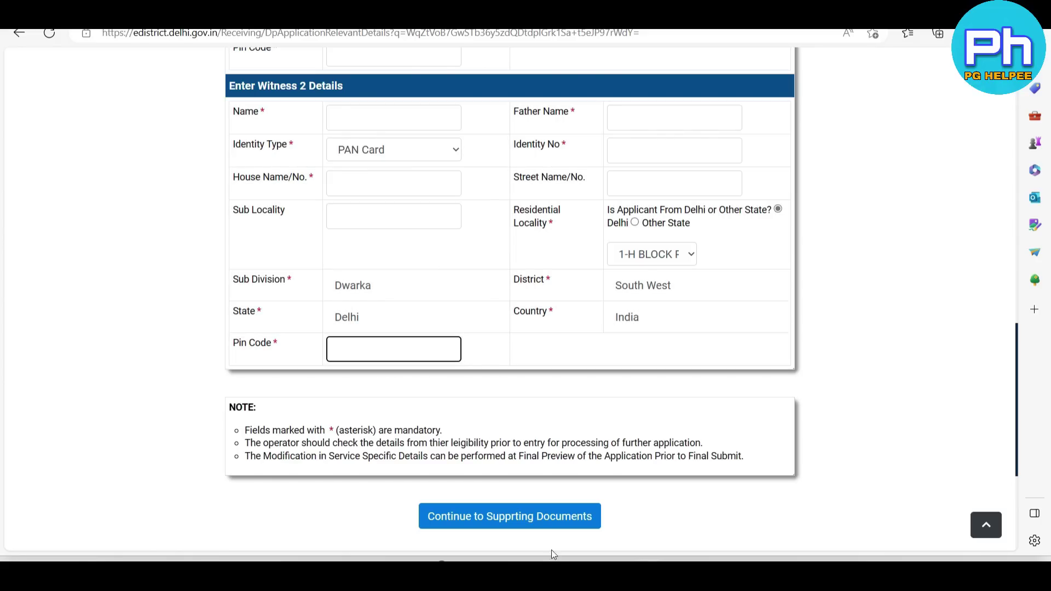
left_click(548, 520)
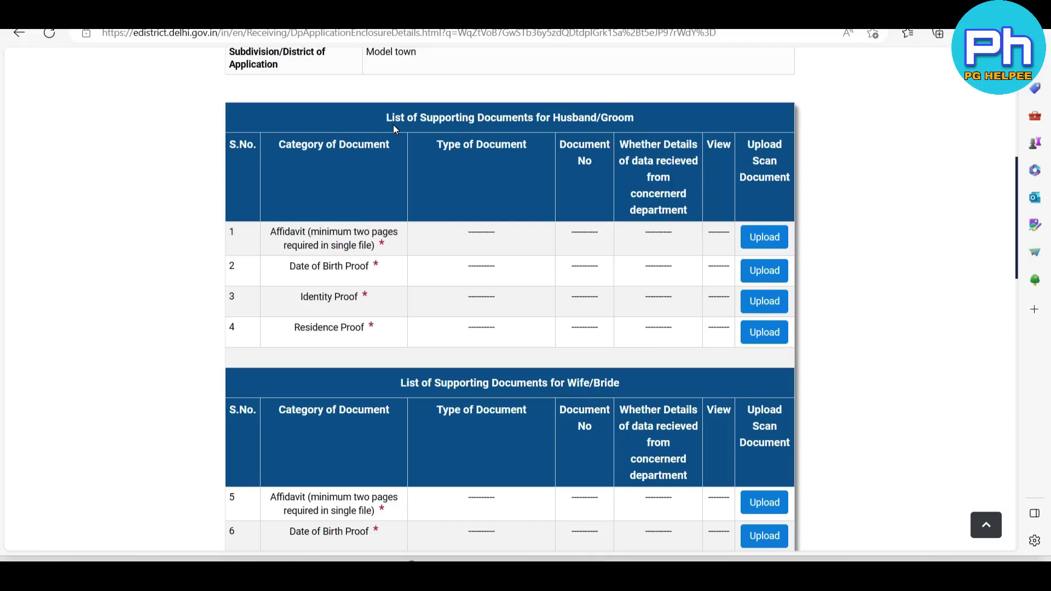
Examine the supporting documents required for the husband/groom: affidavit, date of birth proof, identity proof and residence proof.
left_click_drag(428, 121, 511, 129)
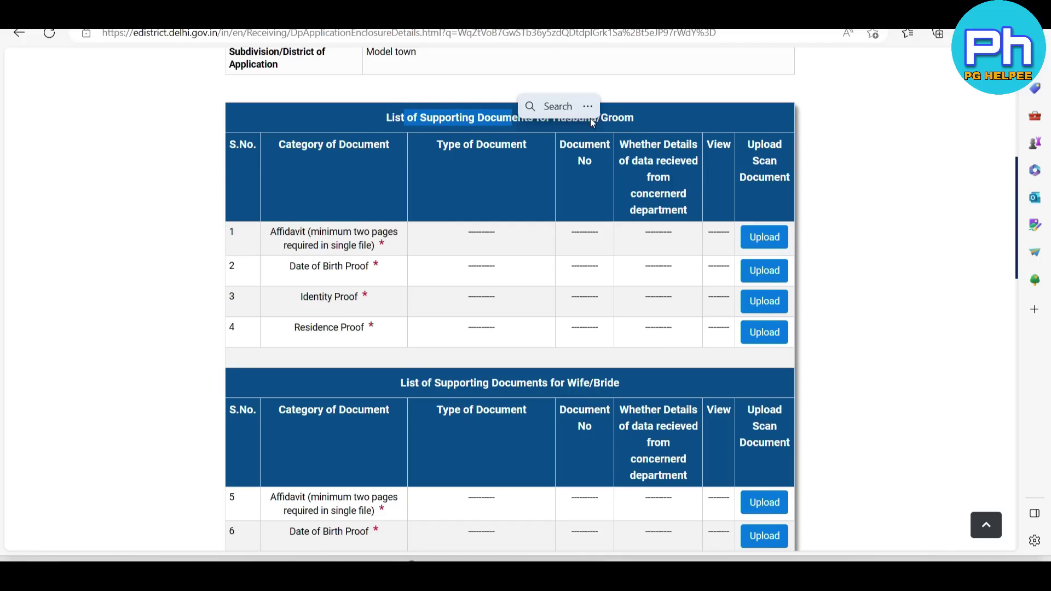
left_click(590, 118)
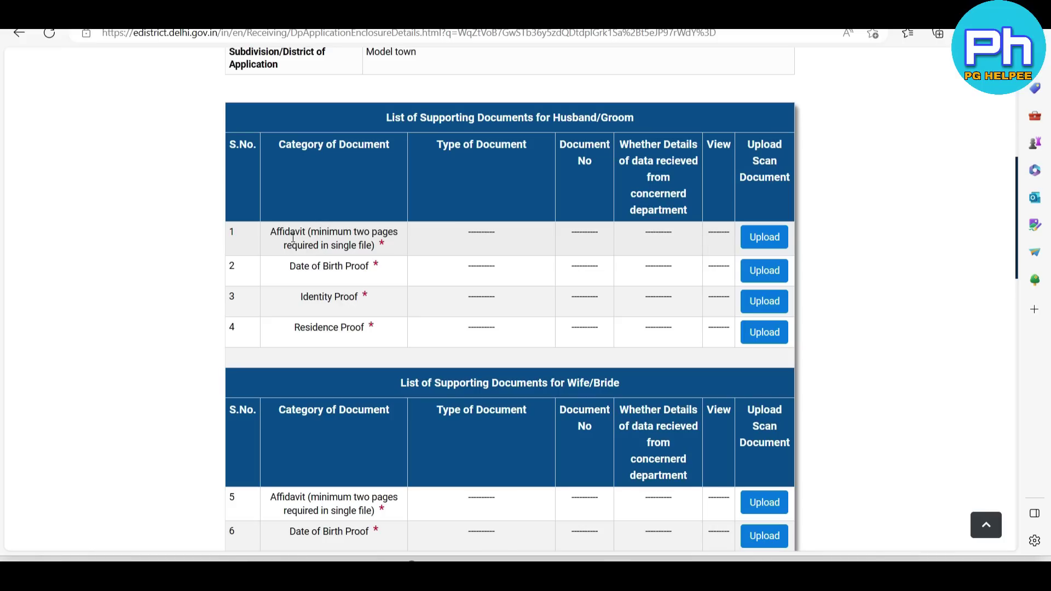
left_click_drag(272, 233, 365, 246)
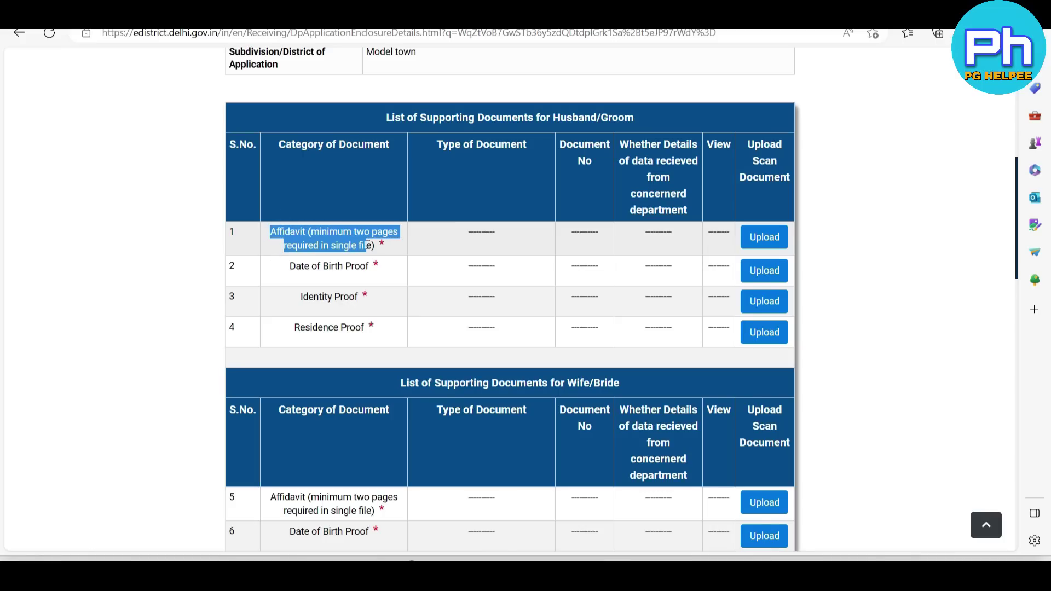
left_click(253, 242)
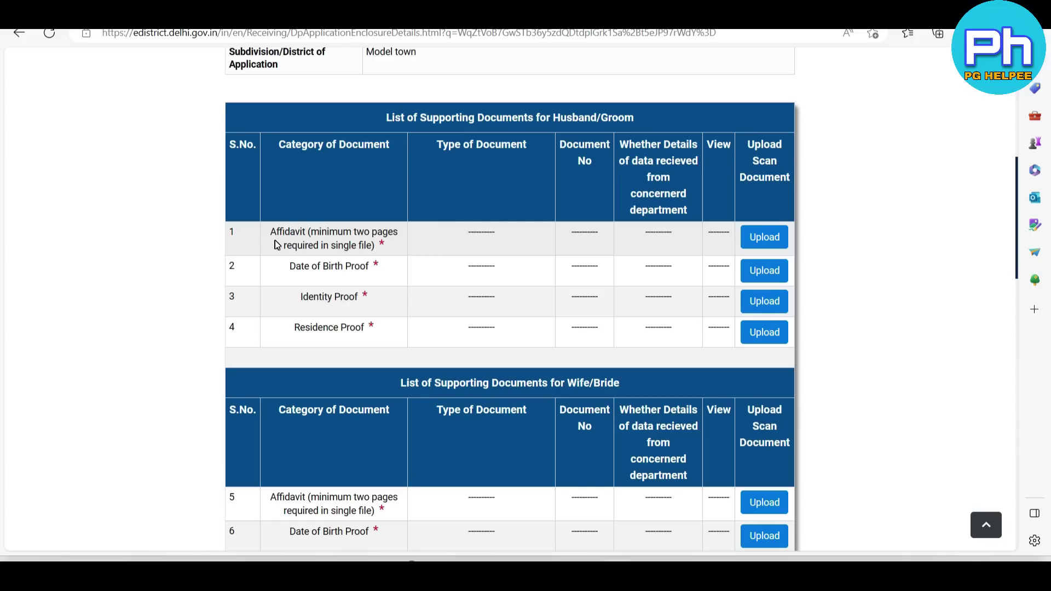
triple_click(271, 231)
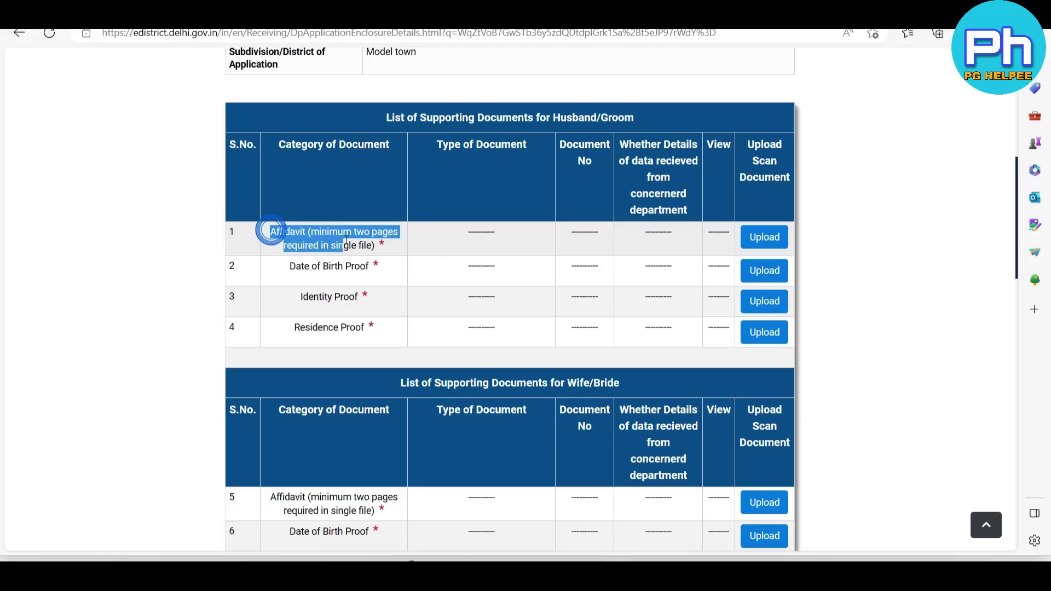
left_click(380, 249)
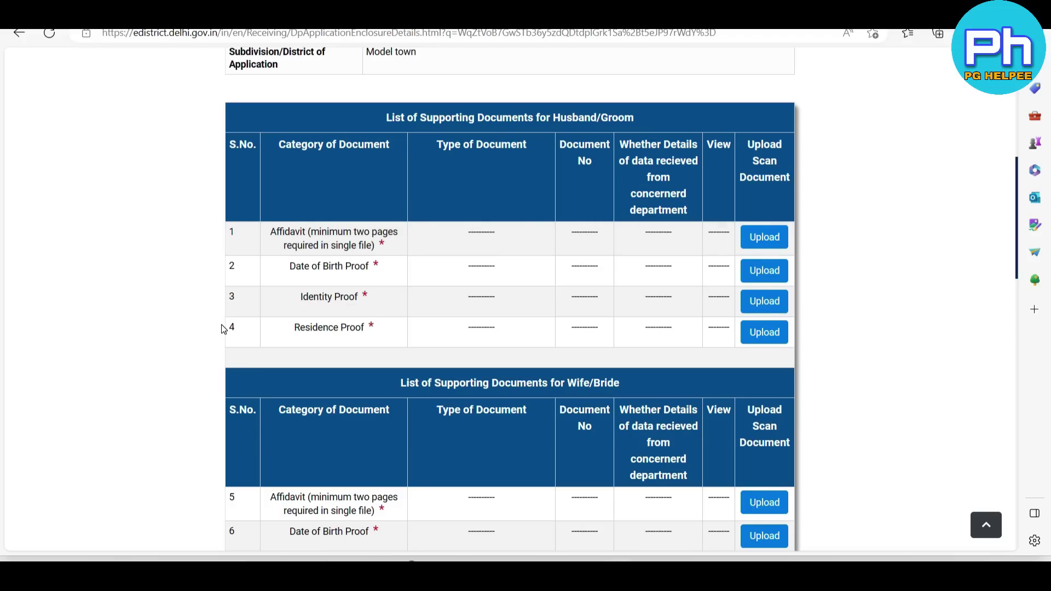
left_click_drag(280, 259, 384, 274)
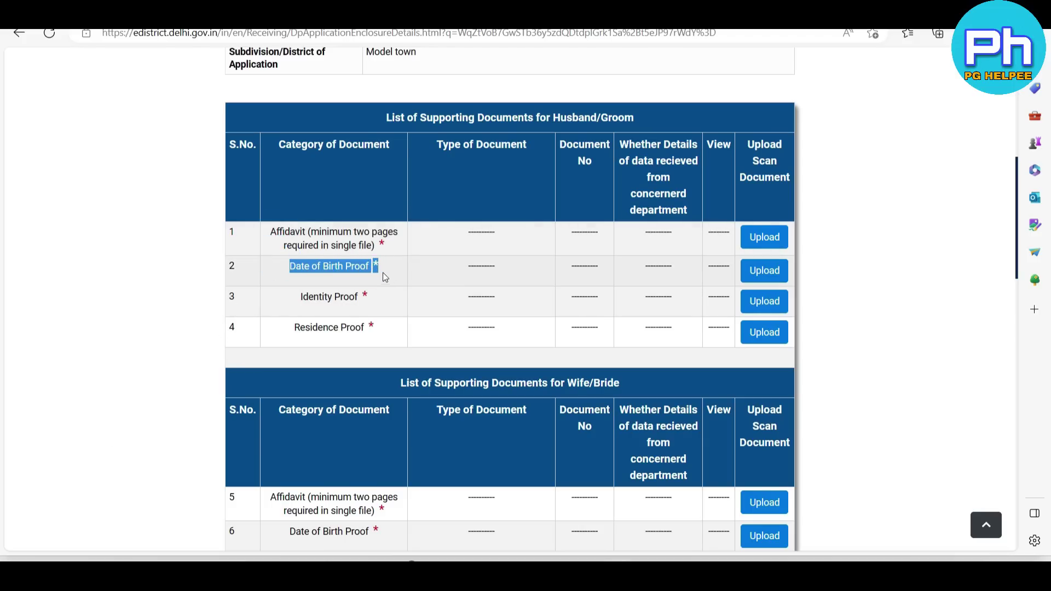
left_click(262, 301)
left_click_drag(298, 299, 370, 315)
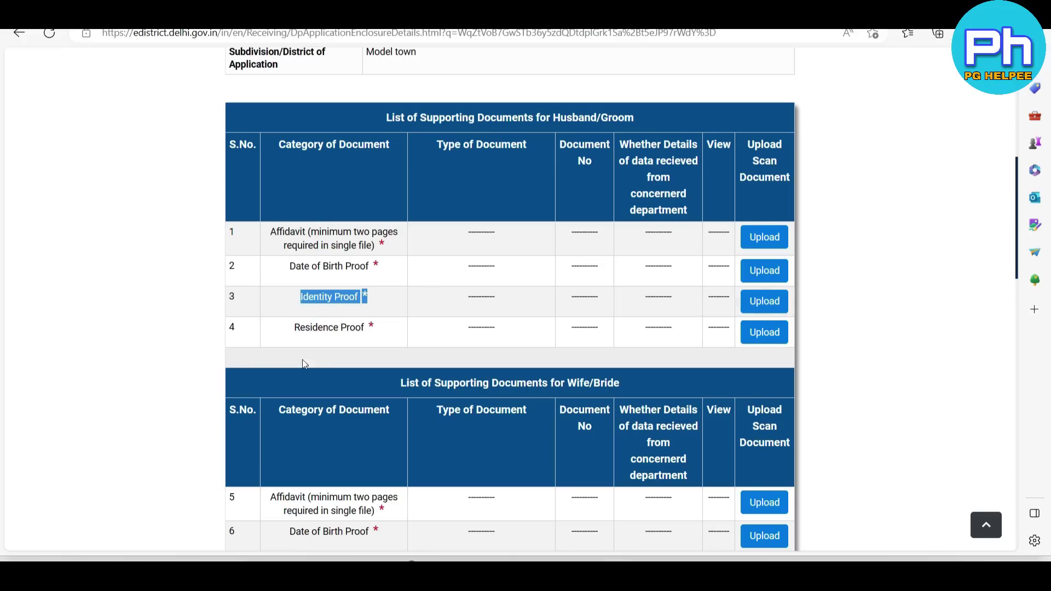
left_click_drag(289, 331, 370, 337)
left_click(387, 336)
Examine the supporting documents listed for the wife/bride and the optional documents for both groom and bride.
scroll(297, 149, "down", 1)
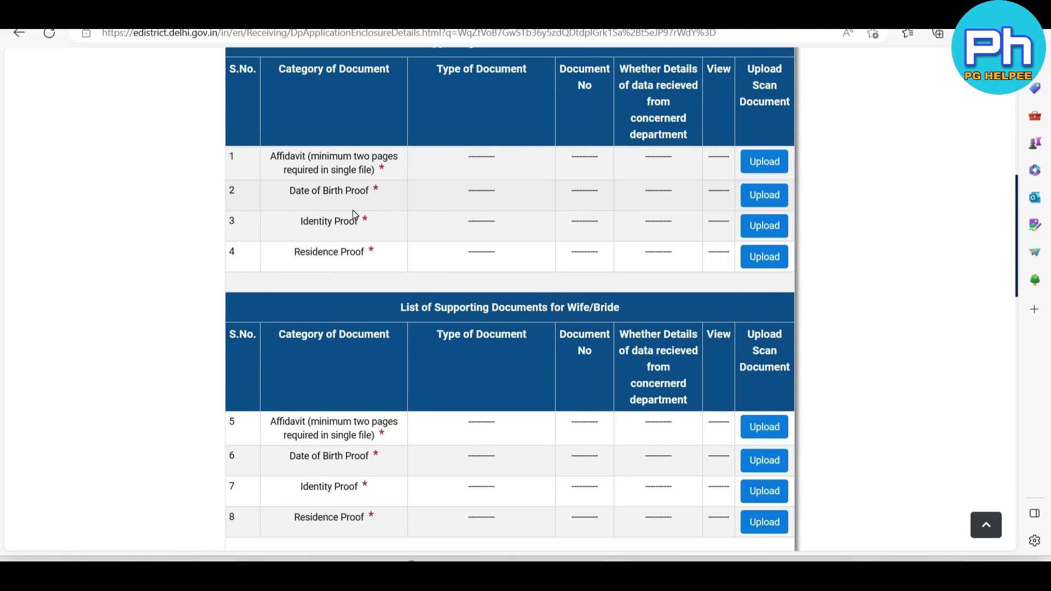
scroll(349, 205, "down", 2)
left_click_drag(402, 160, 633, 166)
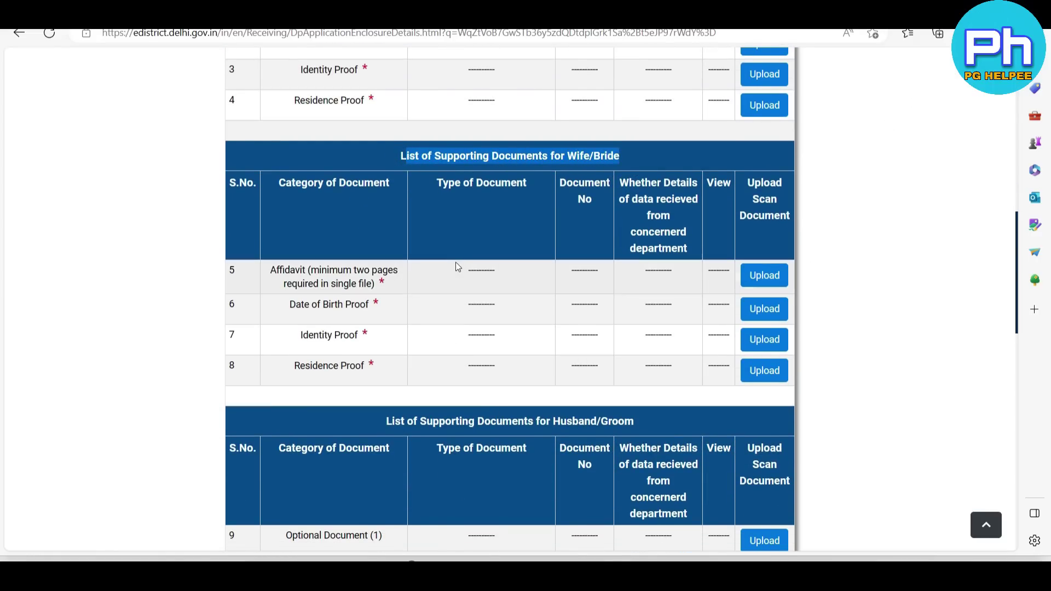
scroll(415, 273, "down", 4)
left_click_drag(386, 195, 550, 201)
left_click_drag(635, 200, 636, 199)
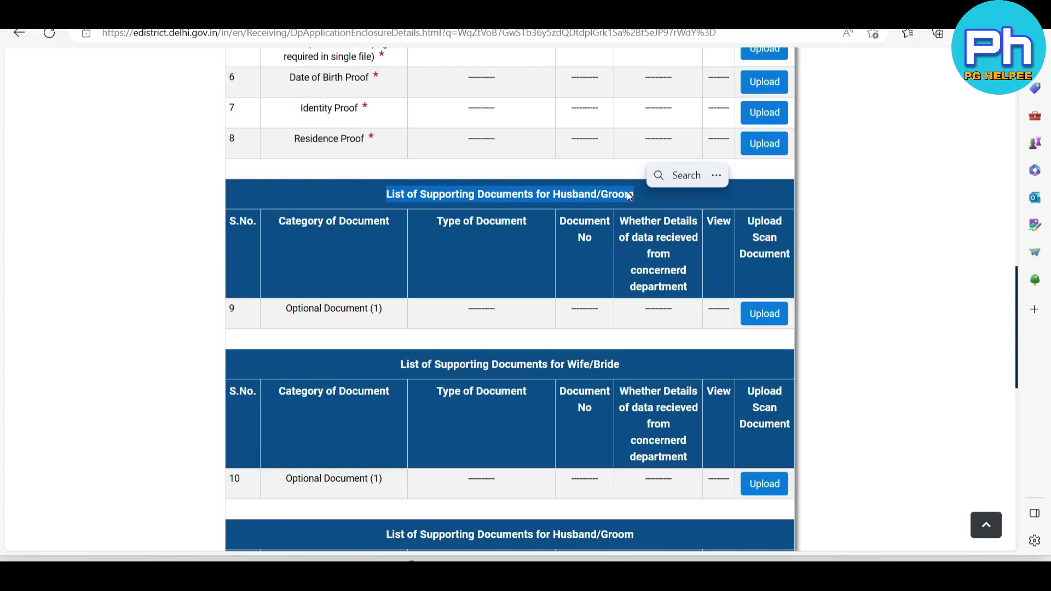
left_click(664, 206)
scroll(665, 205, "down", 1)
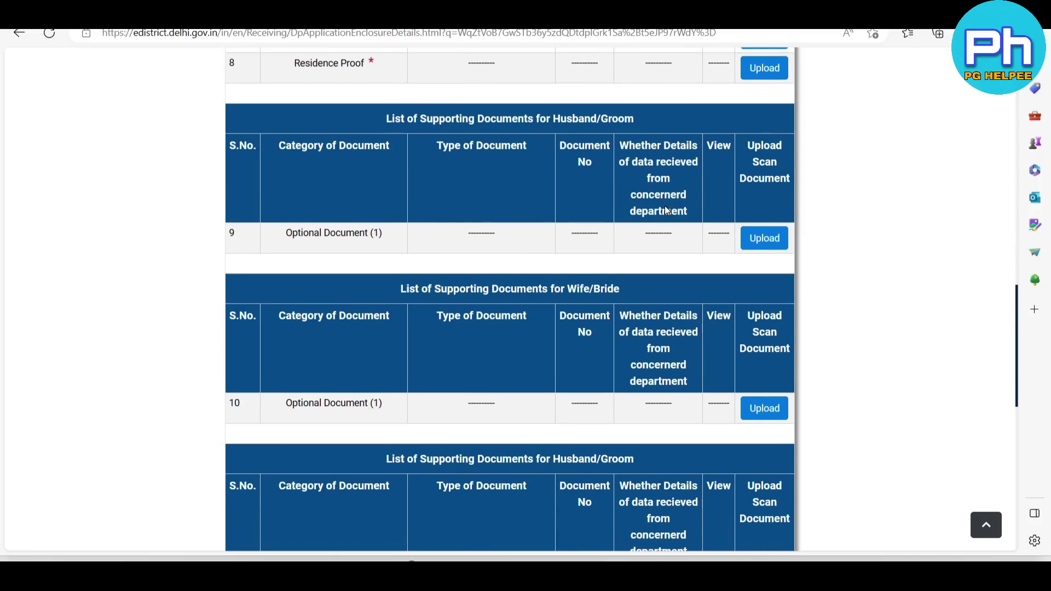
scroll(662, 200, "down", 1)
scroll(662, 200, "up", 1)
scroll(662, 200, "down", 1)
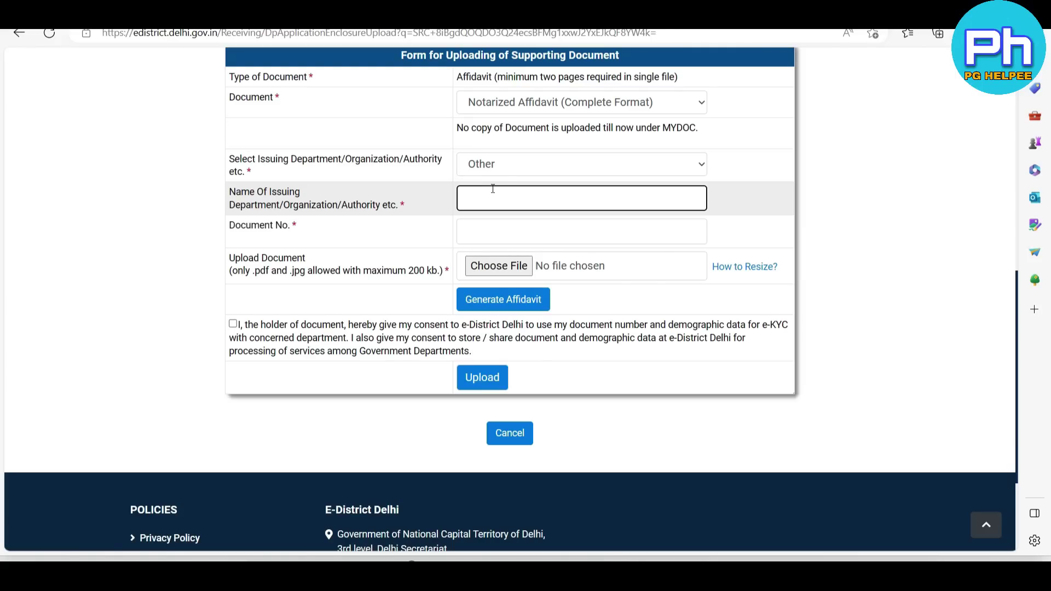
Complete the notarized affidavit upload form with issuing authority NORTY PUBLIC, the document number, the file husband affiavit.pdf and the consent.
type("N")
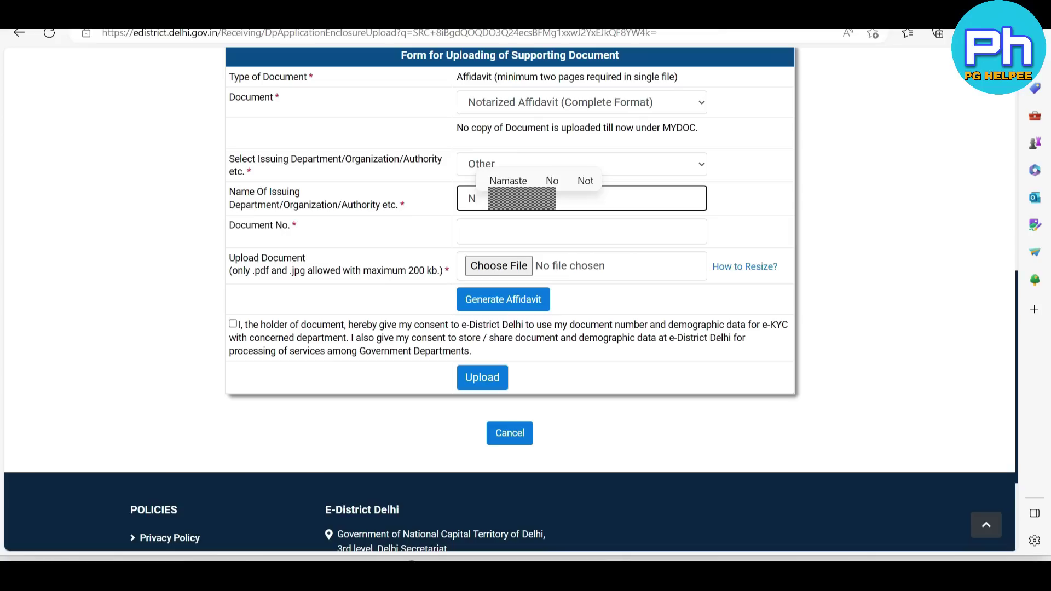
type("OR")
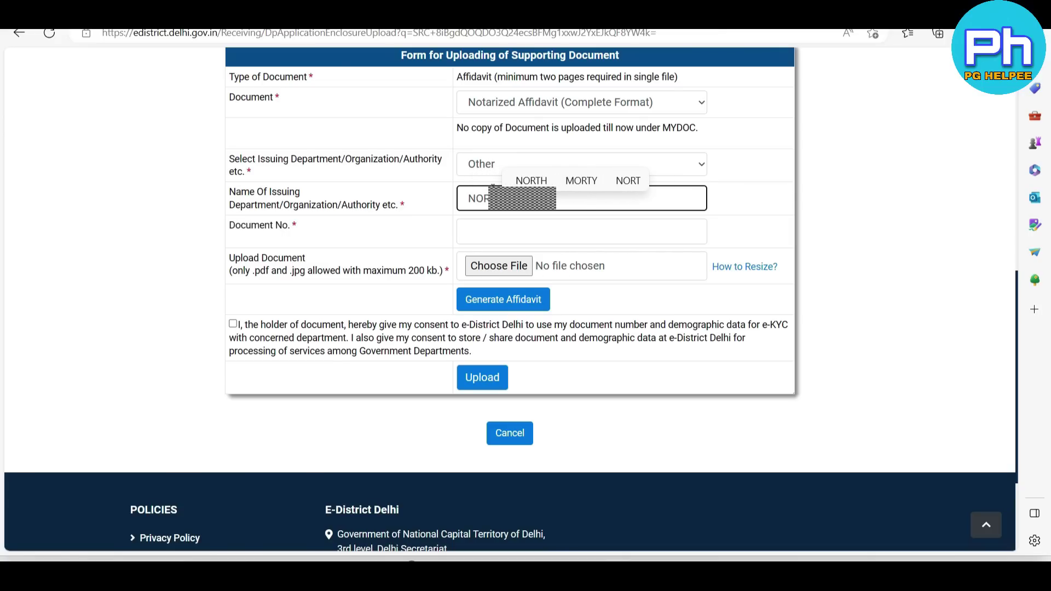
left_click(541, 222)
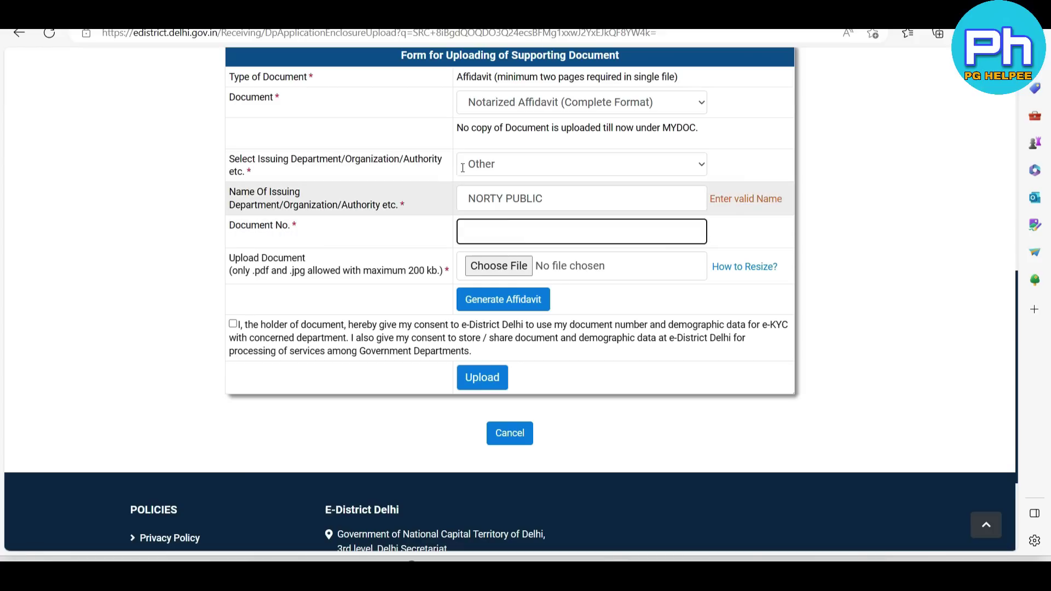
left_click(389, 230)
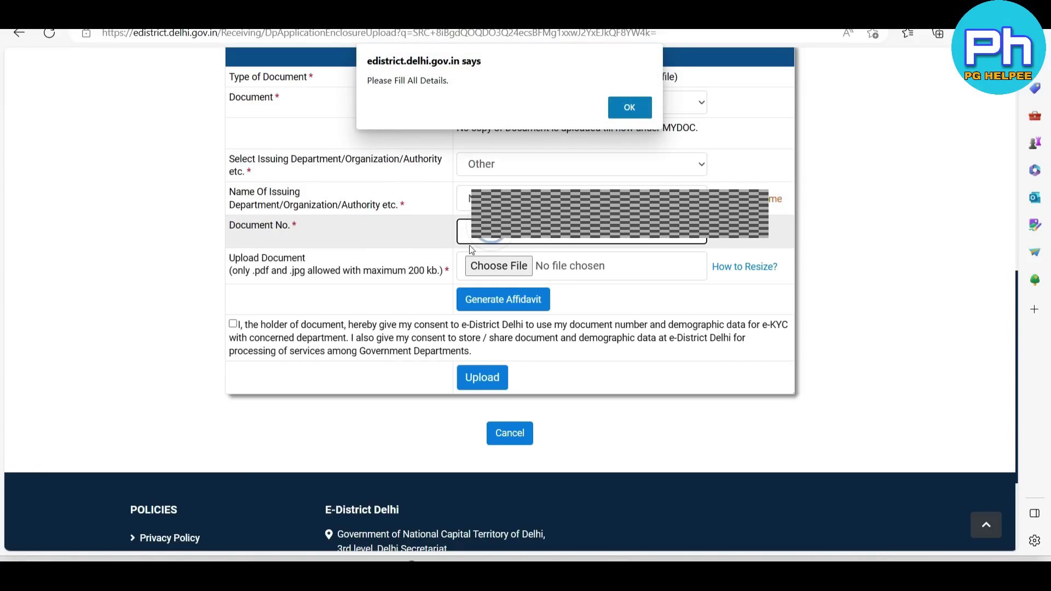
key("Return")
type("D")
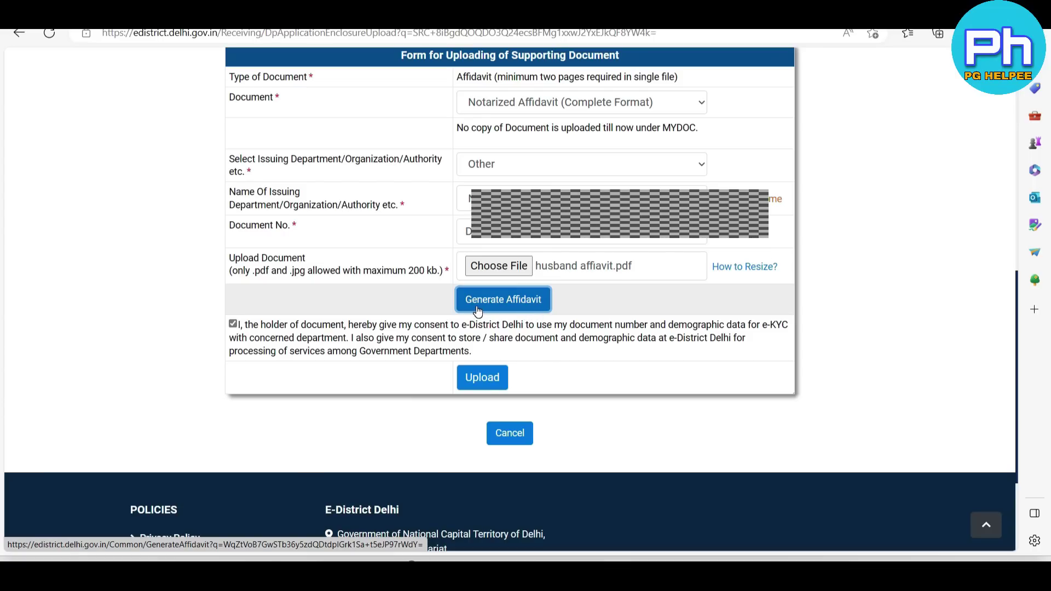
left_click(536, 302)
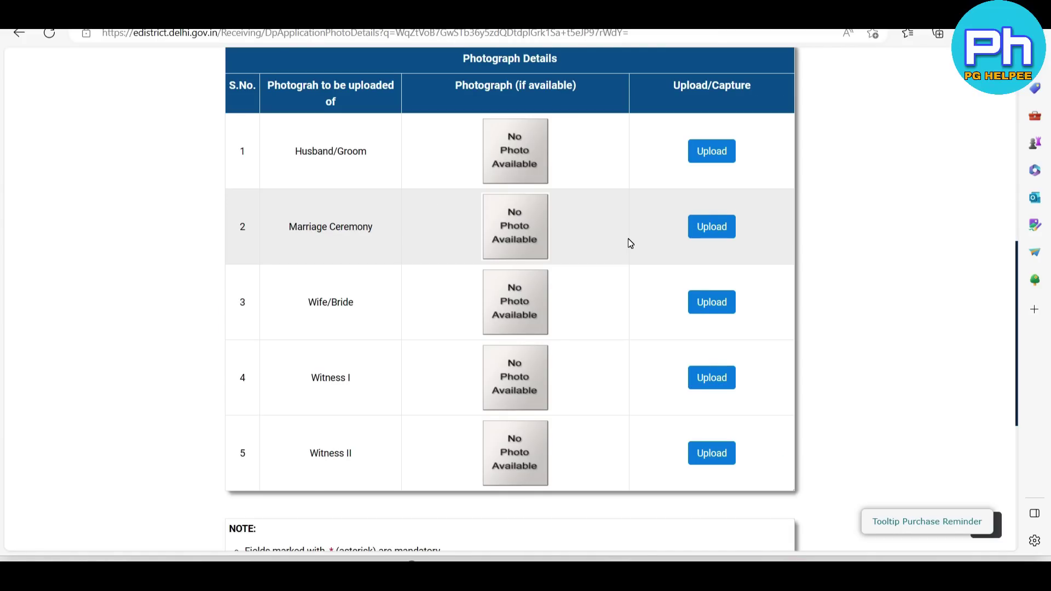
Review which photographs have to be uploaded, going through the Husband/Groom, Marriage Ceremony and Wife/Bride entries.
left_click_drag(290, 148, 342, 189)
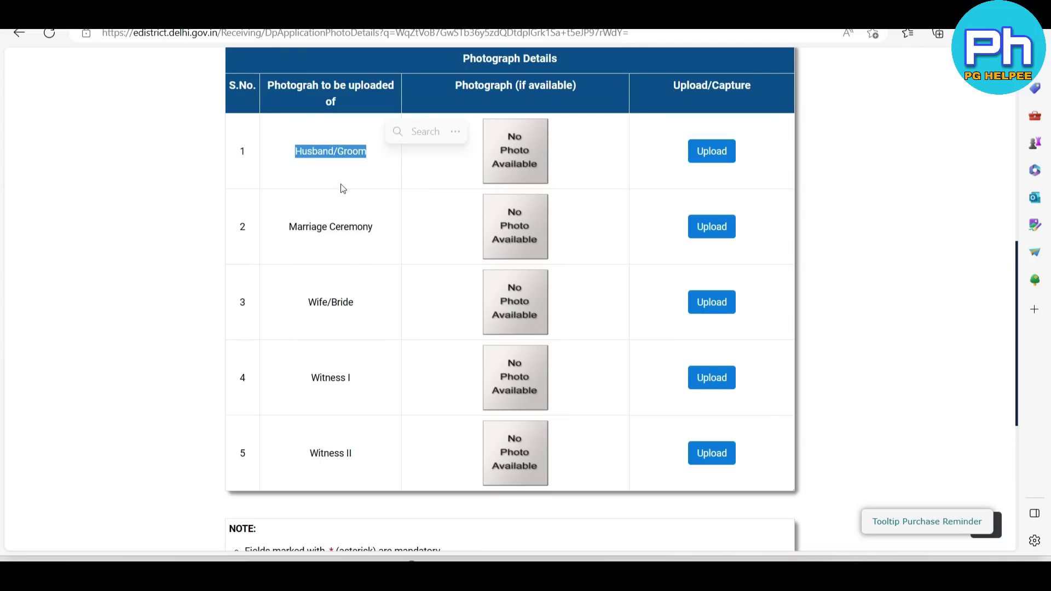
left_click(338, 187)
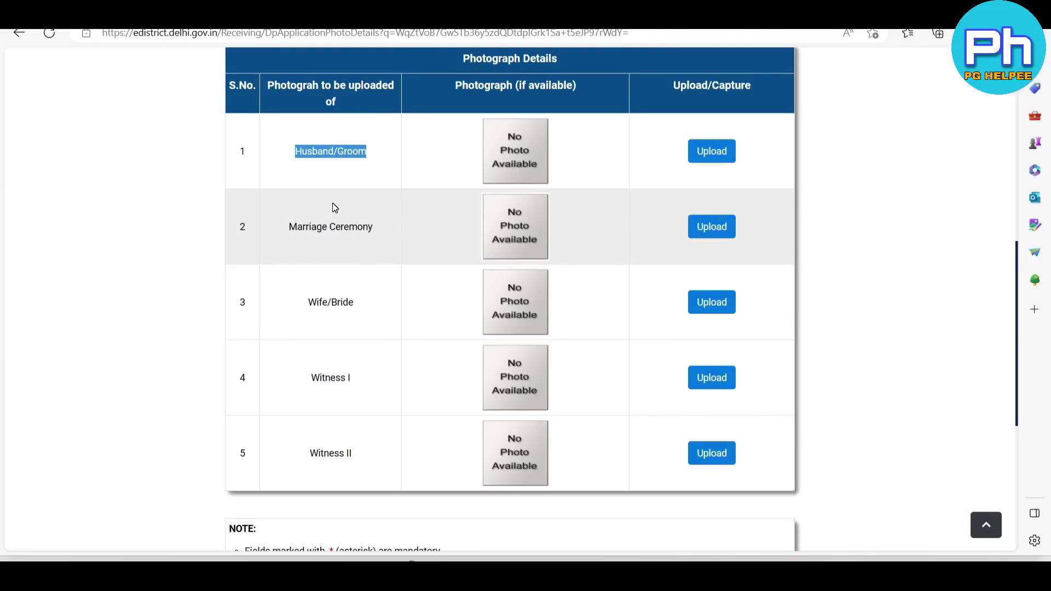
left_click_drag(287, 225, 371, 251)
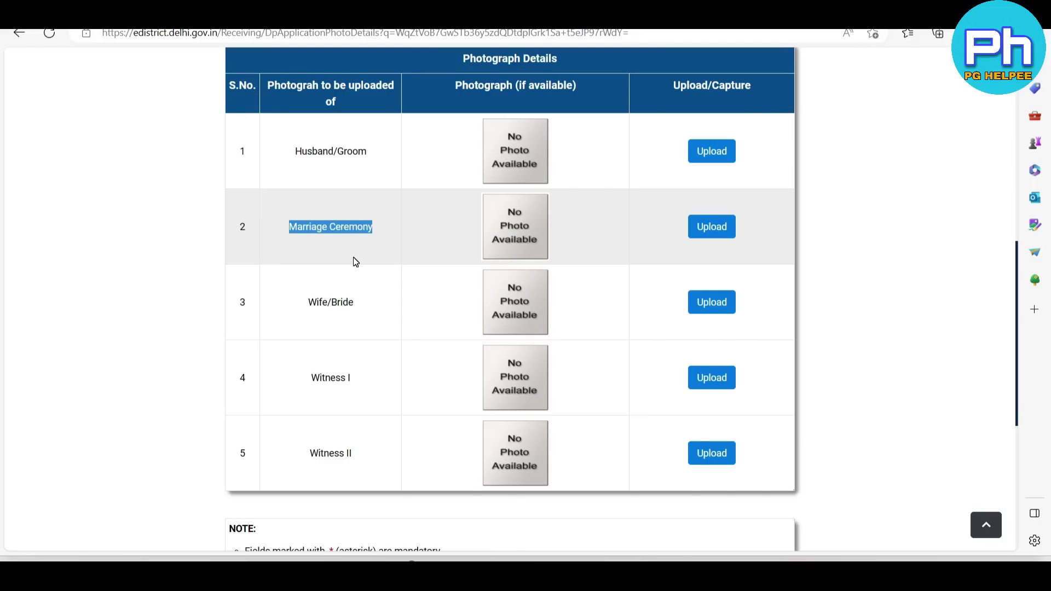
triple_click(293, 305)
mouse_move(298, 301)
left_mouse_down()
mouse_move(387, 313)
mouse_move(310, 310)
left_mouse_up()
left_click(310, 312)
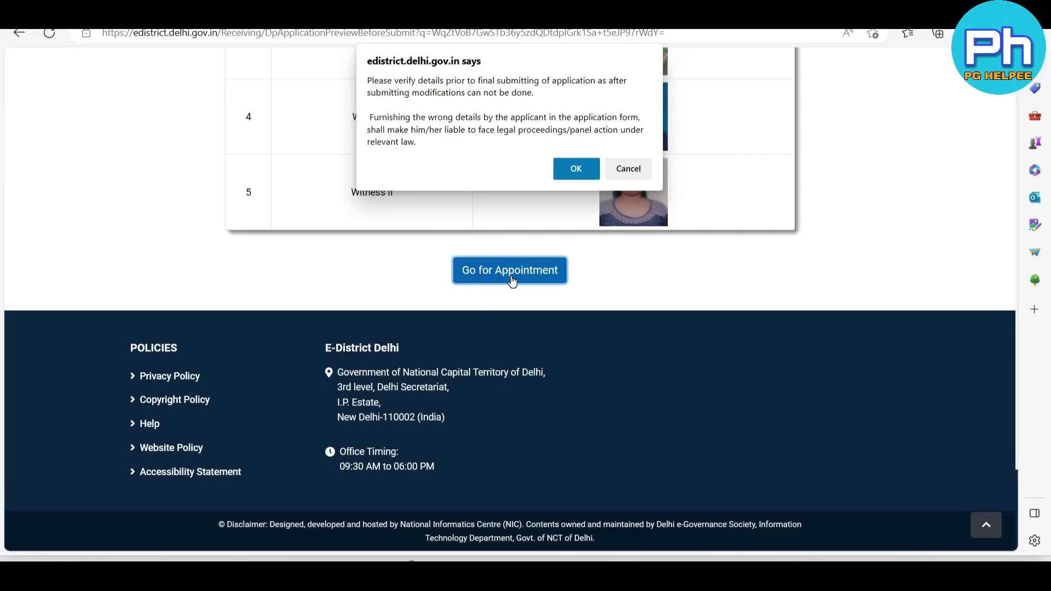
Accept the final verification notice and select the 10:16 AM appointment slot on 22/05/2023 at Model town.
left_click(583, 168)
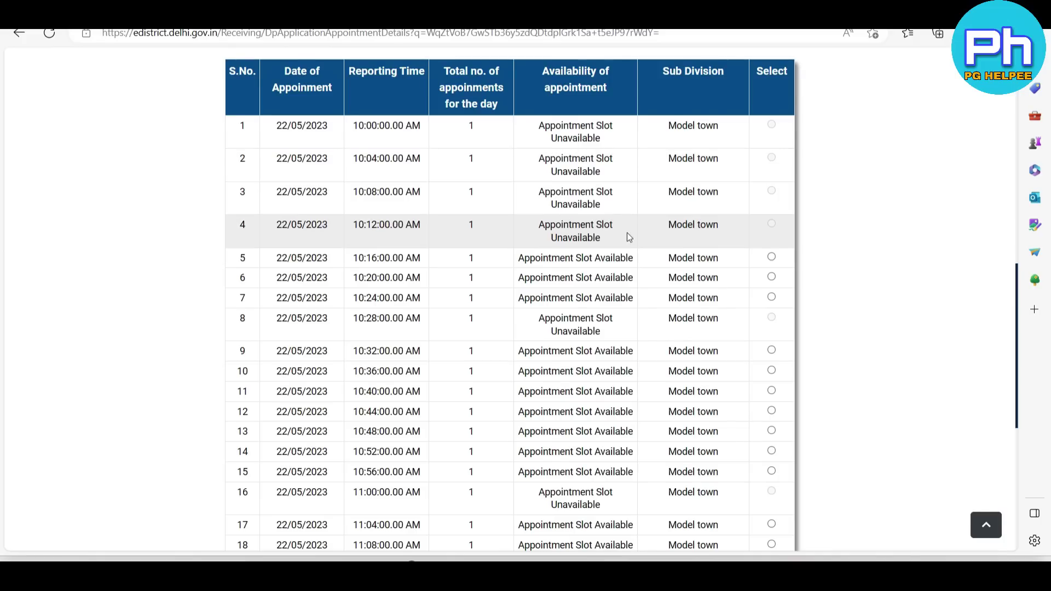
left_click(772, 258)
left_click(771, 277)
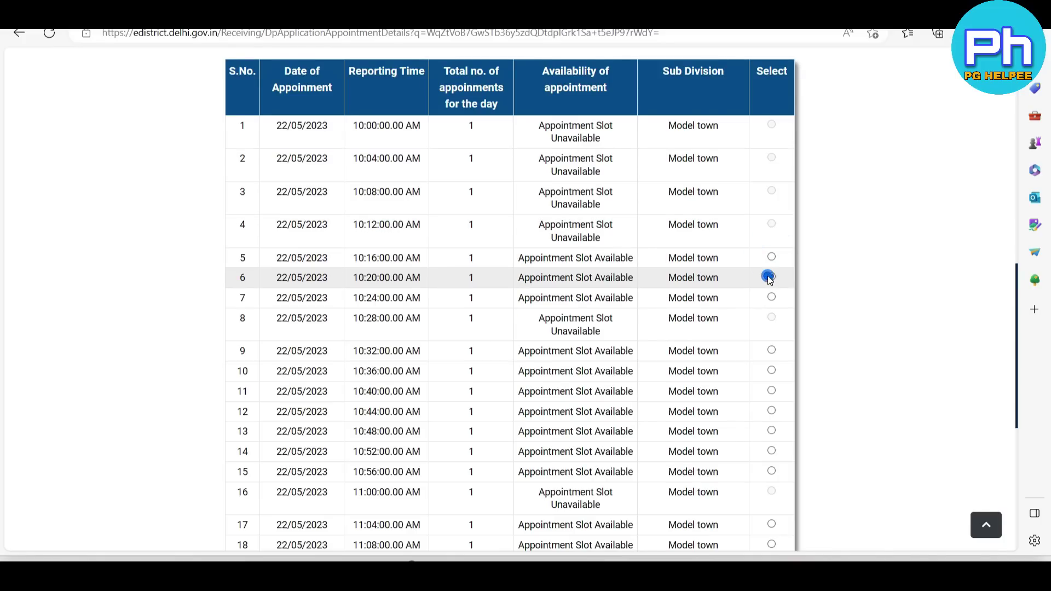
scroll(772, 278, "down", 1)
scroll(288, 220, "up", 1)
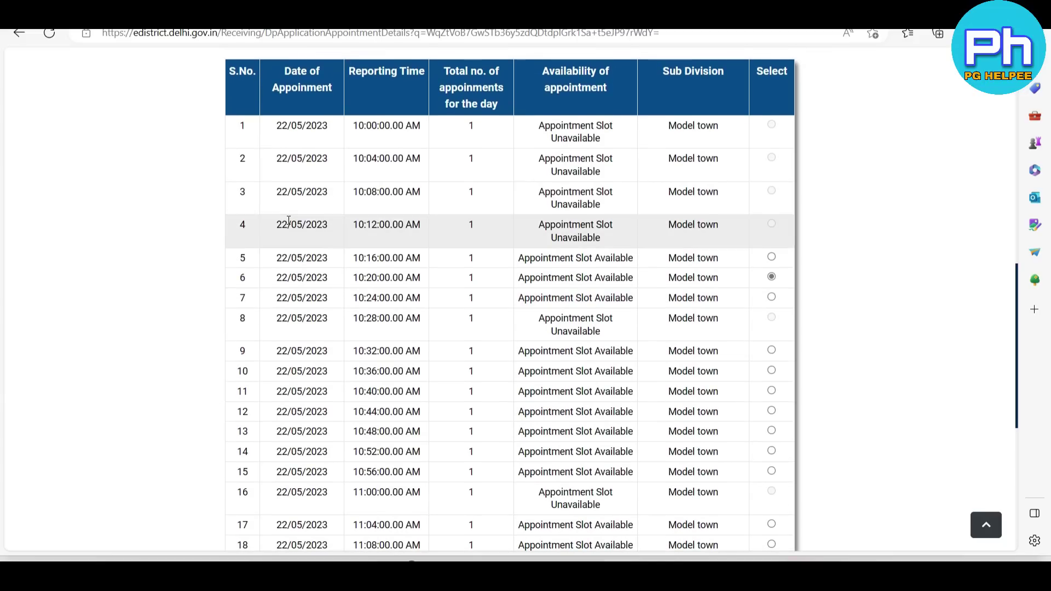
left_click(312, 263)
scroll(312, 265, "down", 5)
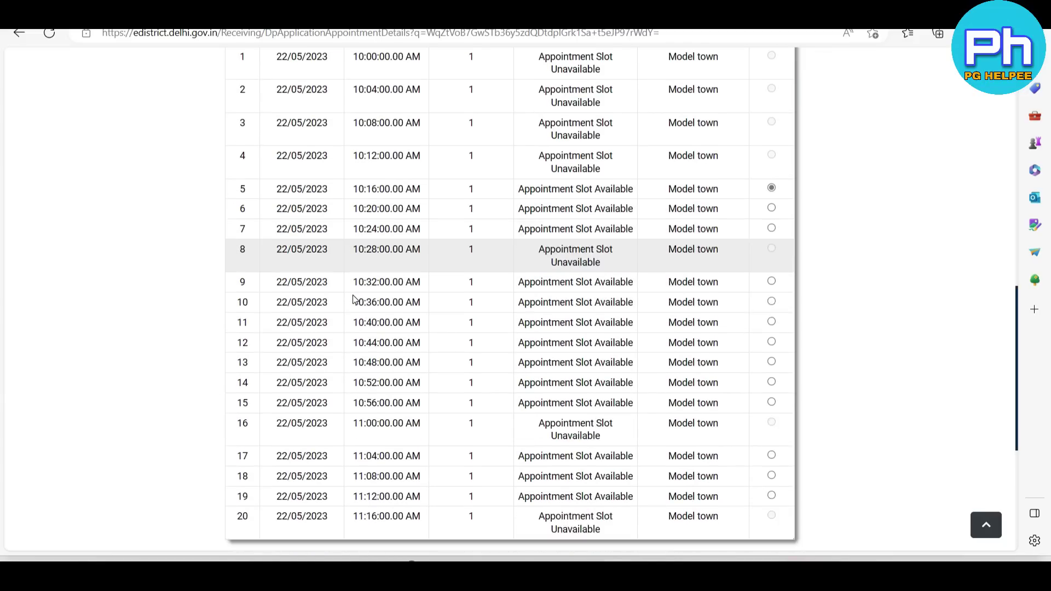